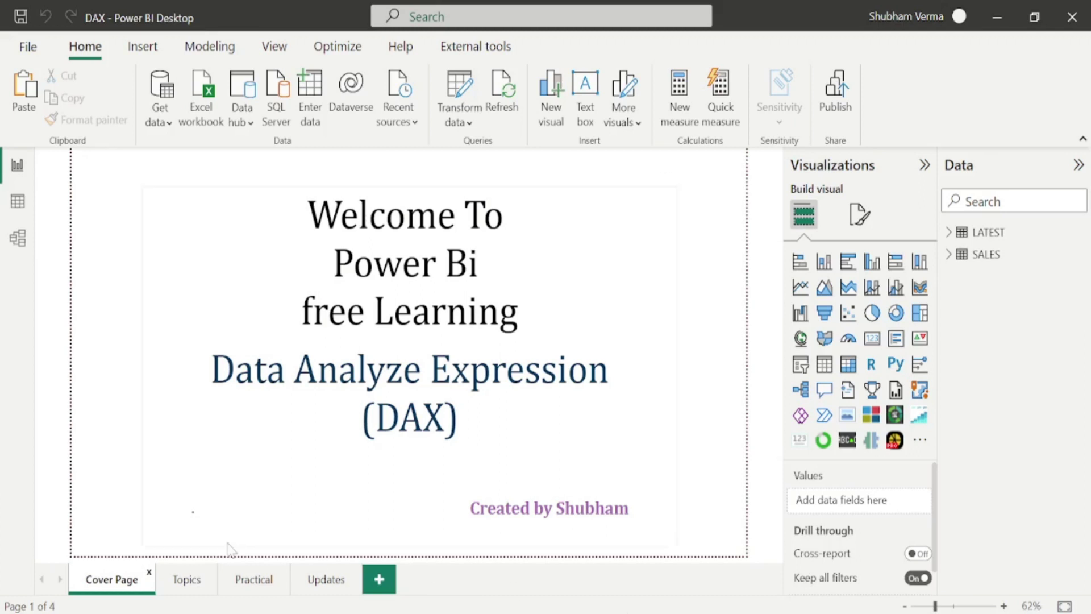
# - Review the Topics page, then switch to the browser and read the FIRSTDATE function's syntax and parameters on Microsoft Learn
pyautogui.click(193, 585)
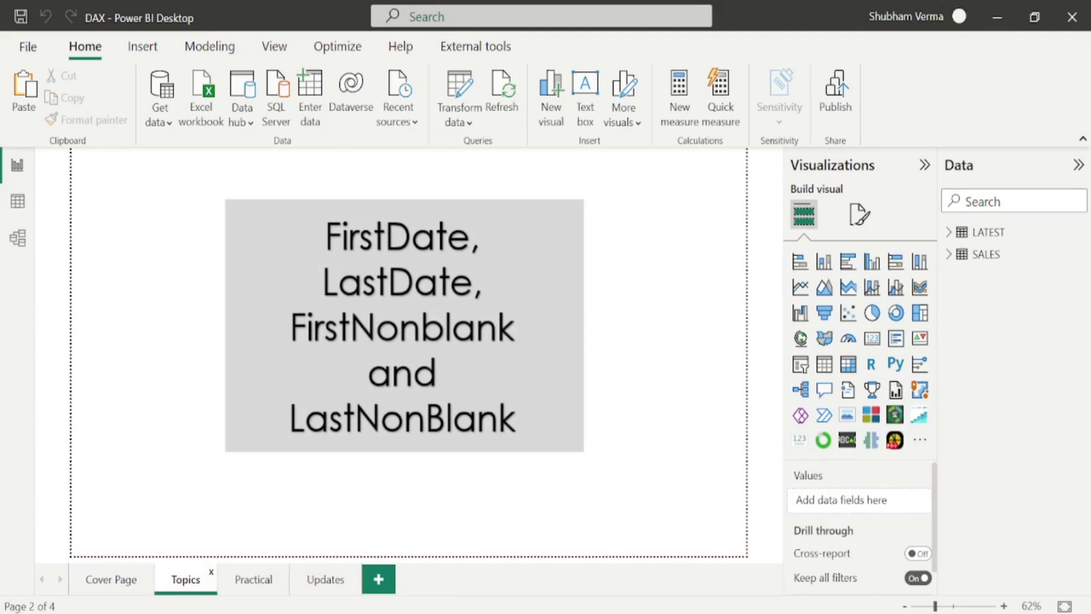
pyautogui.hotkey('alt', 'Tab')
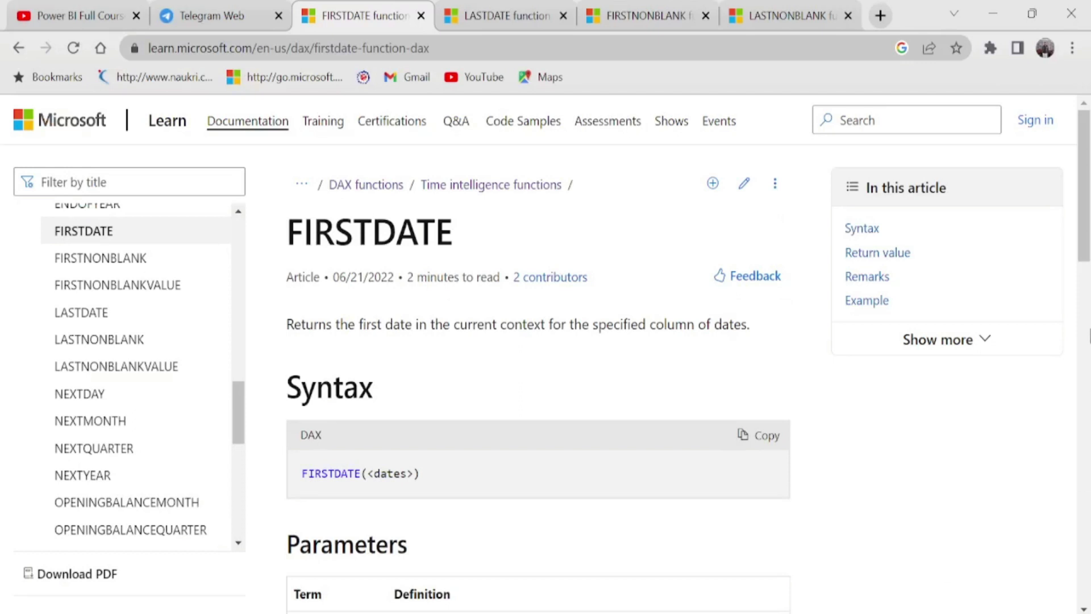
pyautogui.scroll(-3, 1086, 273)
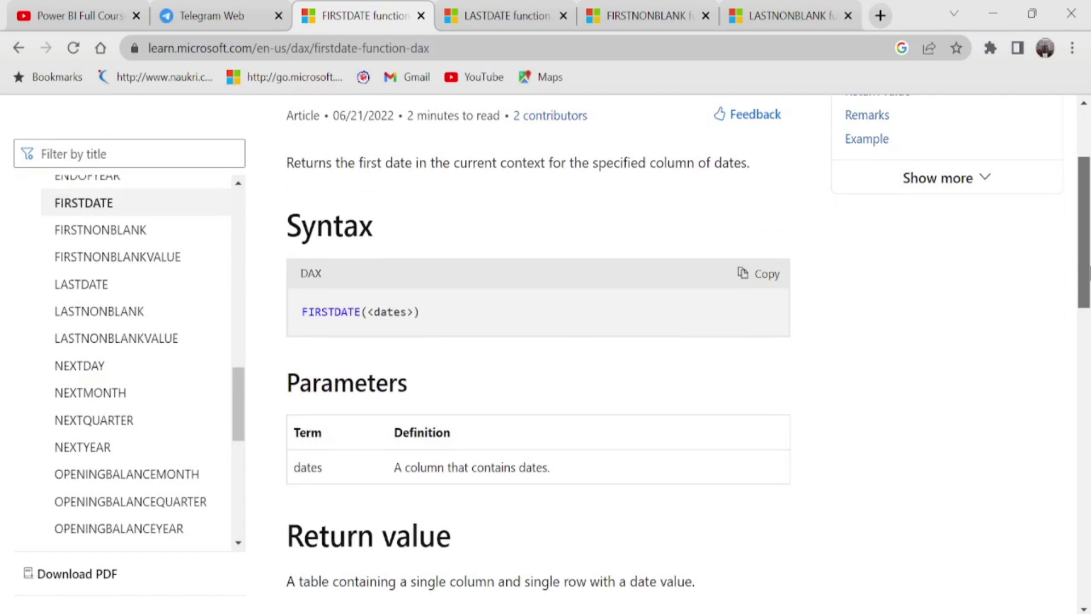
pyautogui.scroll(3, 1087, 273)
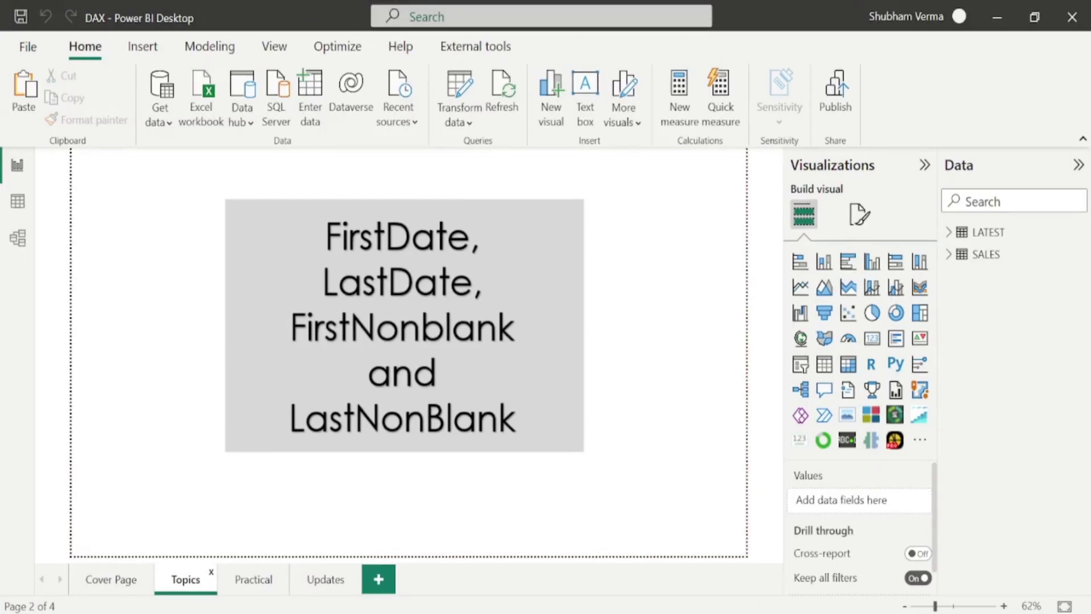
# - Return to the Power BI report's Practical page and add a new measure to the SALES table
pyautogui.click(261, 582)
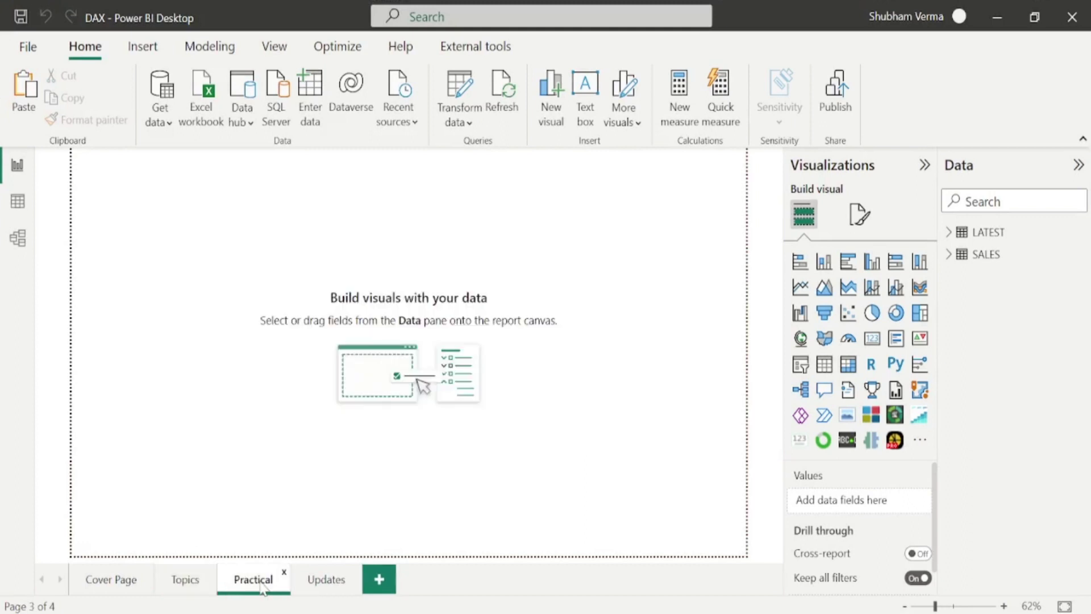
pyautogui.click(1003, 254)
pyautogui.click(1079, 255)
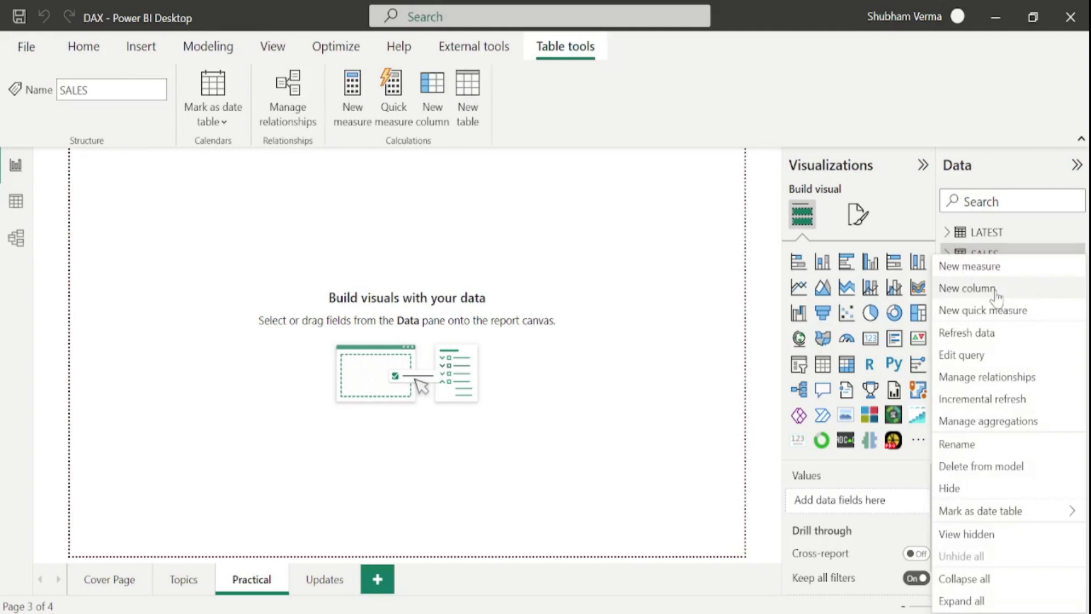
pyautogui.click(995, 272)
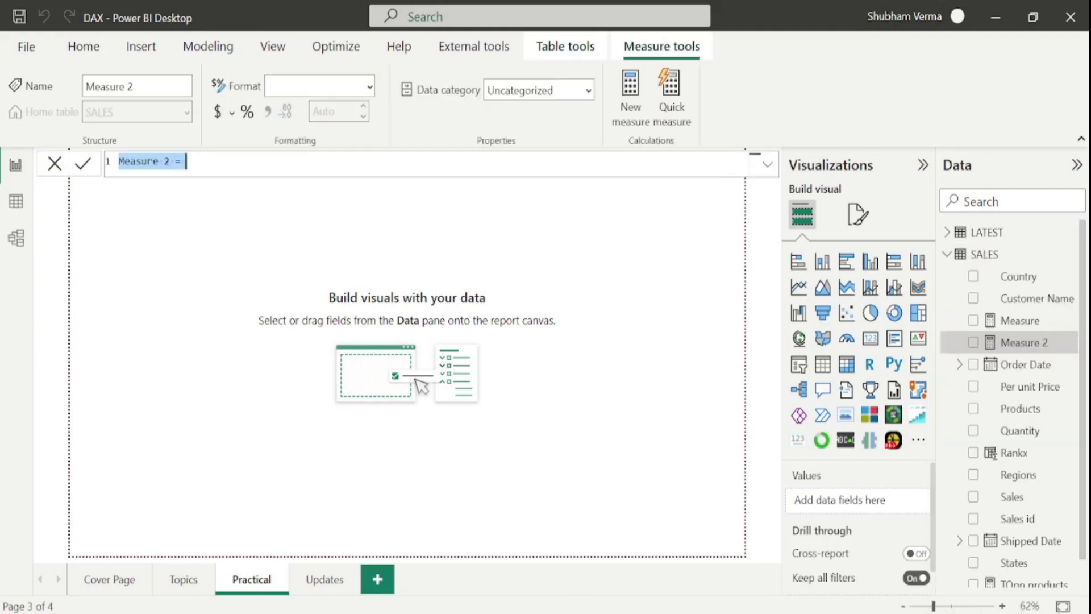
# - Replace the new measure's default name with firstdate in its formula
pyautogui.press('Right')
pyautogui.press('BackSpace')
pyautogui.press('BackSpace')
pyautogui.press('BackSpace')
pyautogui.press('BackSpace')
pyautogui.press('BackSpace')
pyautogui.press('BackSpace')
pyautogui.press('BackSpace')
pyautogui.press('BackSpace')
pyautogui.press('BackSpace')
pyautogui.write('firstdat')
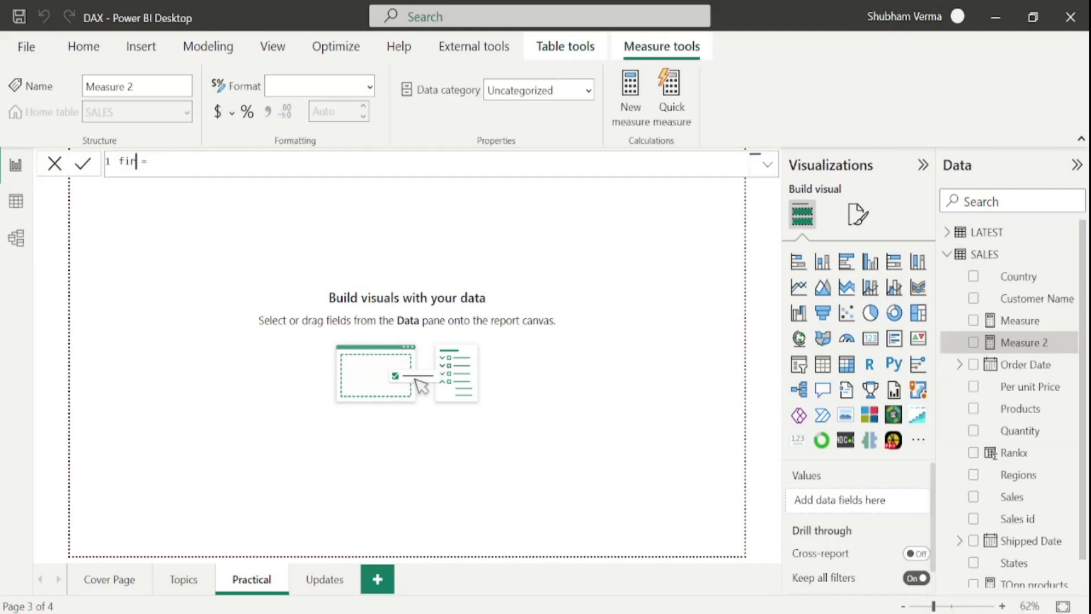
pyautogui.write('e')
# - Define the firstdate measure as FIRSTDATE(SALES[Order Date]) and commit the formula
pyautogui.press('Right')
pyautogui.press('Right')
pyautogui.write('fir')
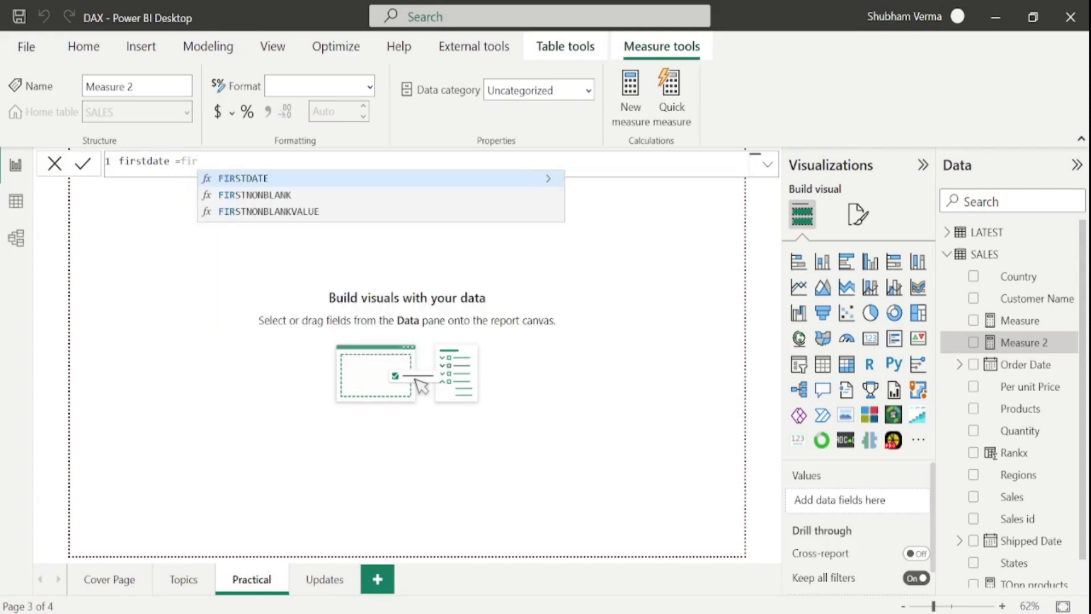
pyautogui.press('Tab')
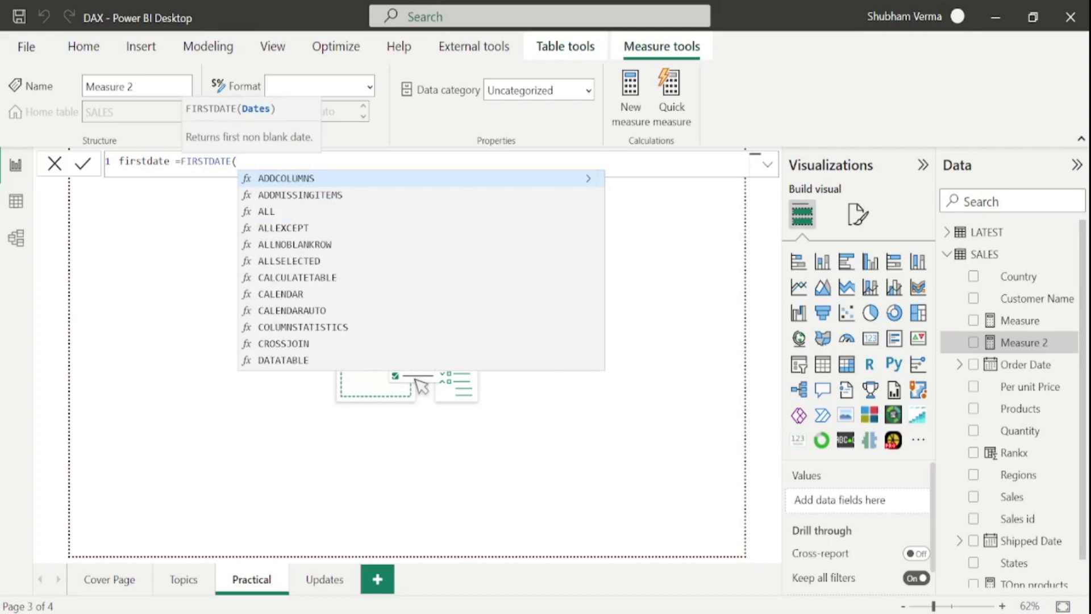
pyautogui.write('date')
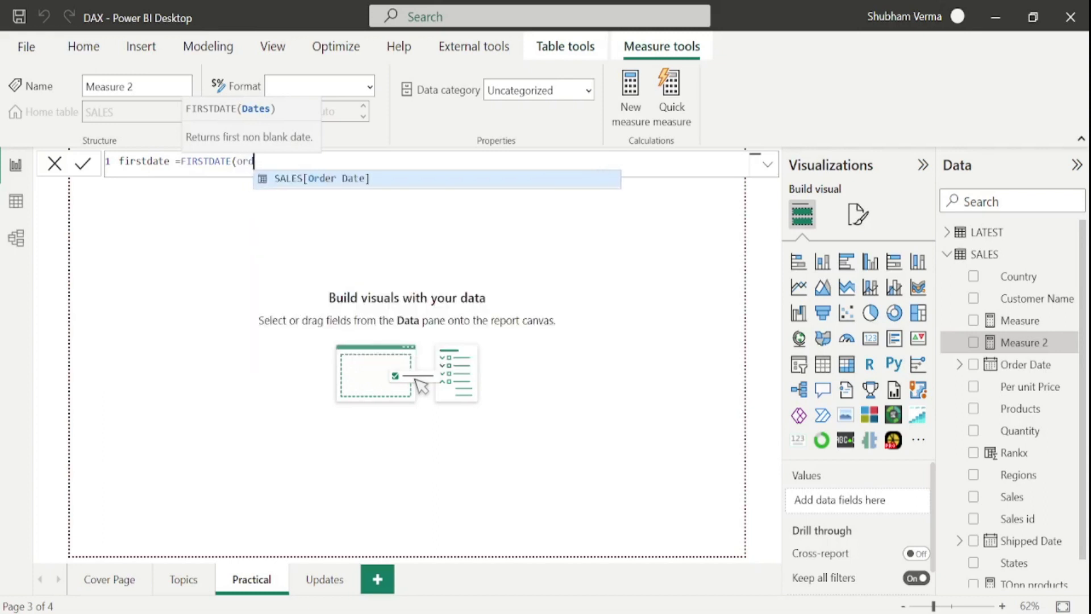
pyautogui.press('Tab')
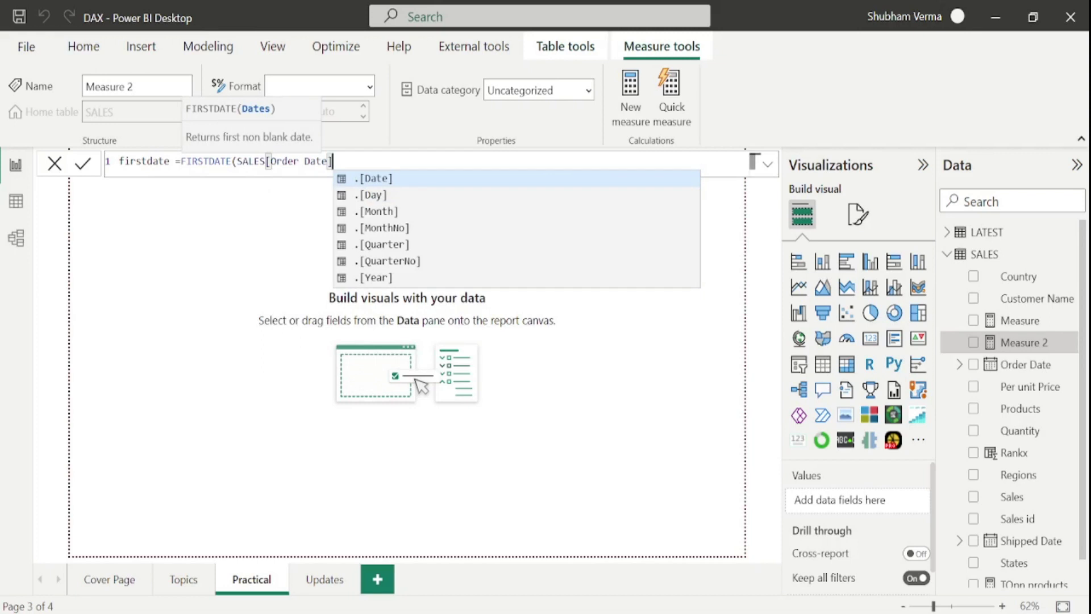
pyautogui.write(')')
pyautogui.press('Return')
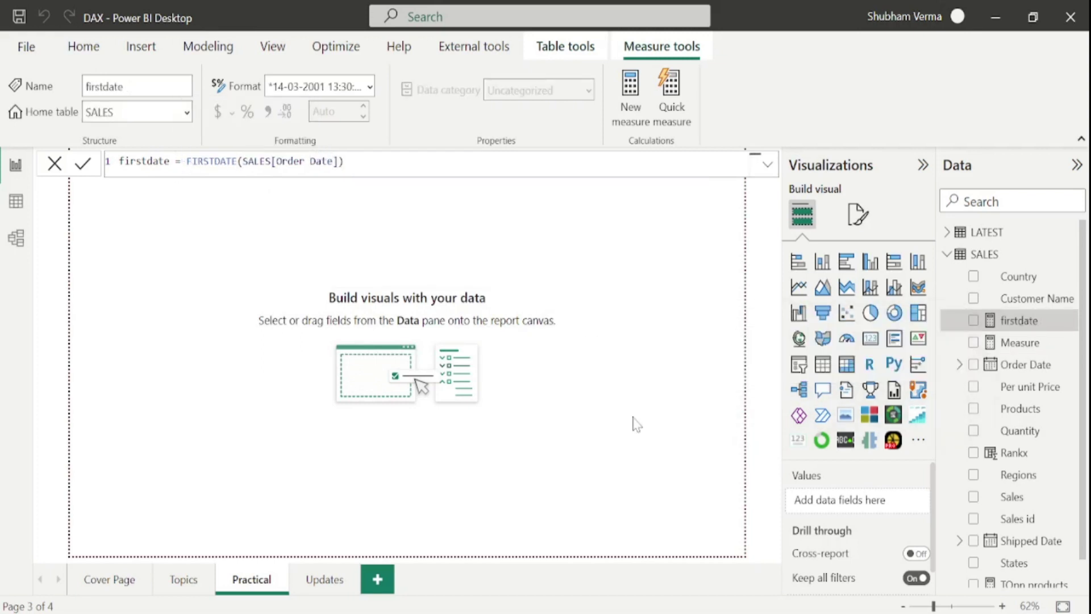
# - Add a card visual along the upper edge of the report page and display the firstdate measure in it
pyautogui.click(870, 338)
pyautogui.moveTo(220, 303); pyautogui.dragTo(409, 213)
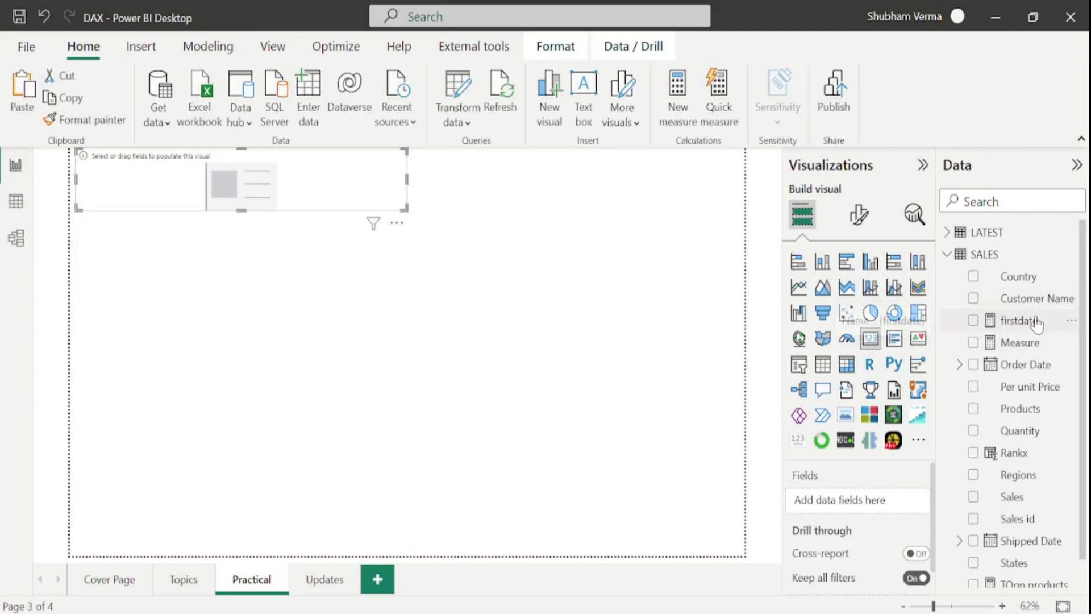
pyautogui.moveTo(1035, 320); pyautogui.dragTo(287, 160)
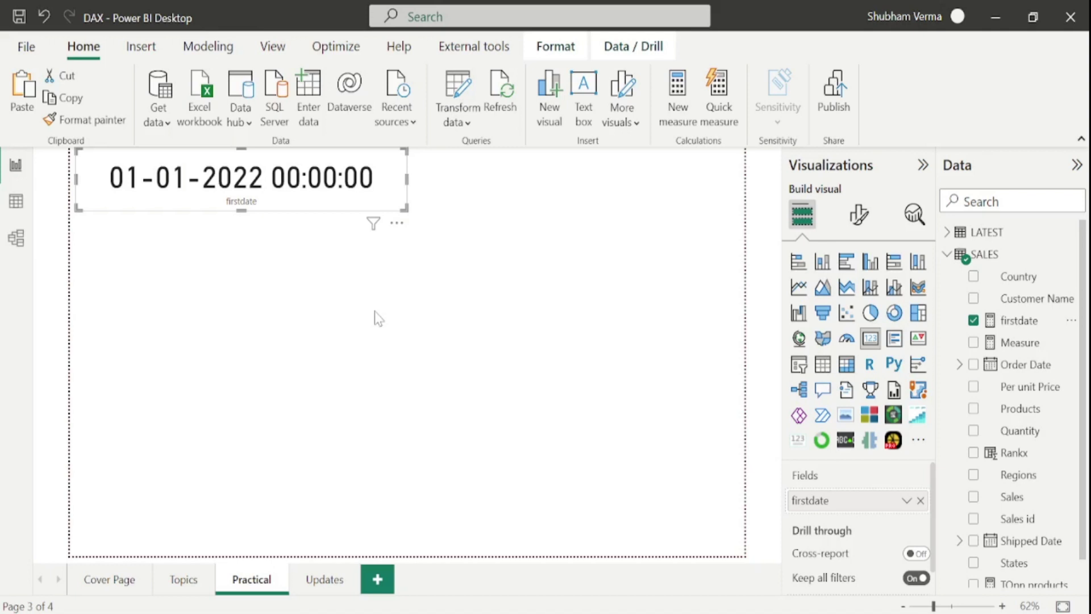
# - Examine the Order Date column in the SALES table data for its earliest date, then return to the report
pyautogui.click(16, 204)
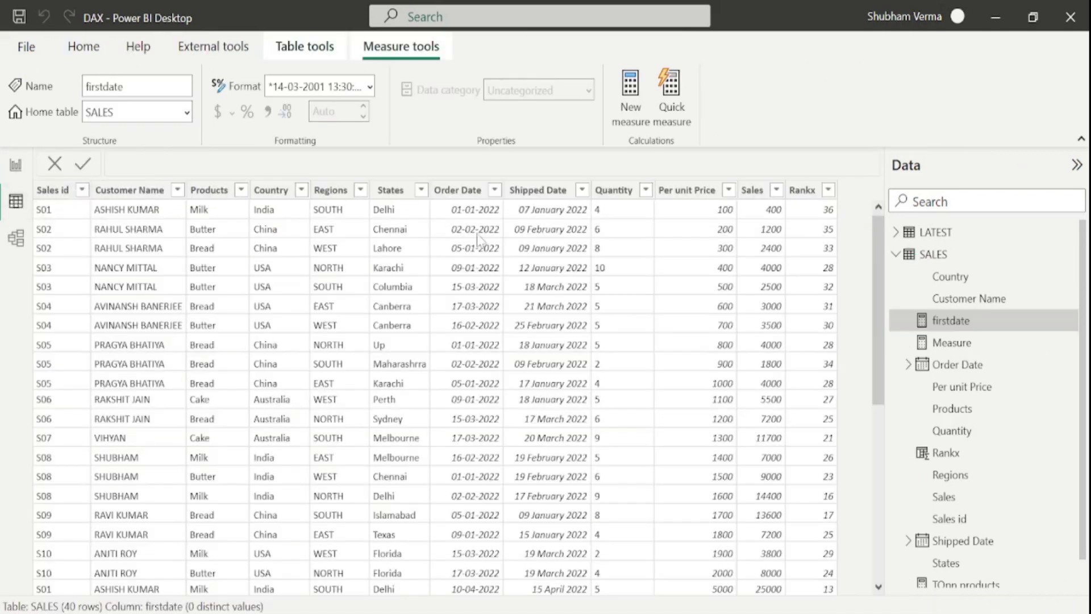
pyautogui.click(458, 190)
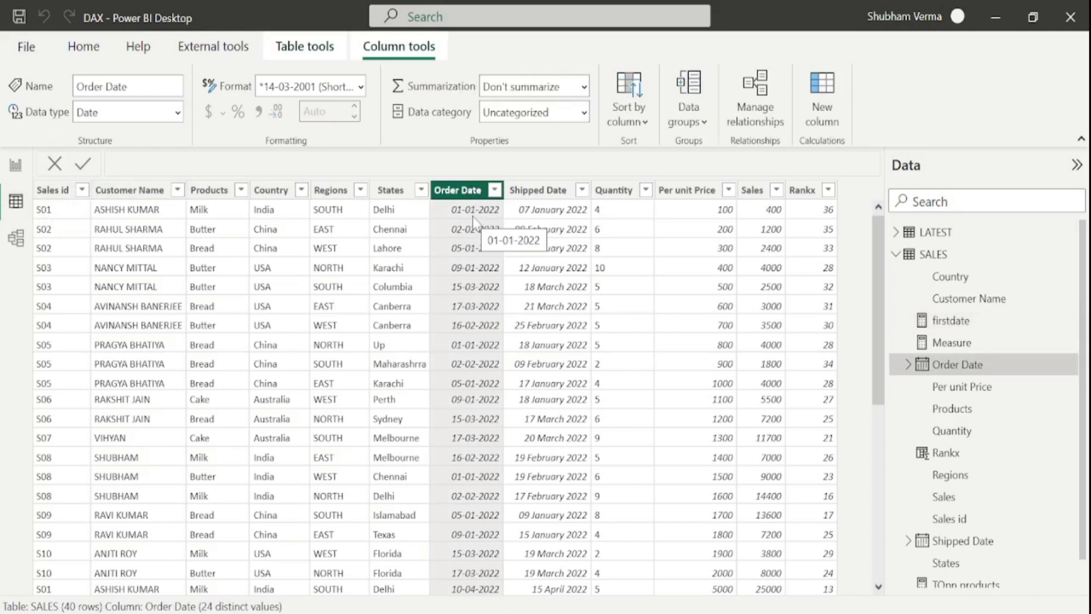
pyautogui.click(16, 165)
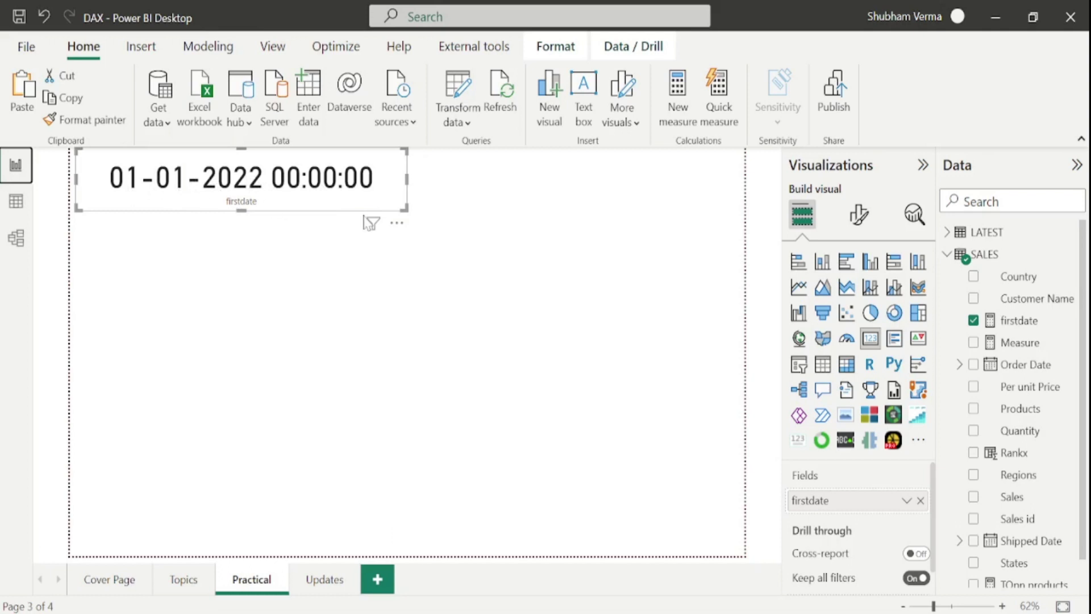
pyautogui.click(328, 243)
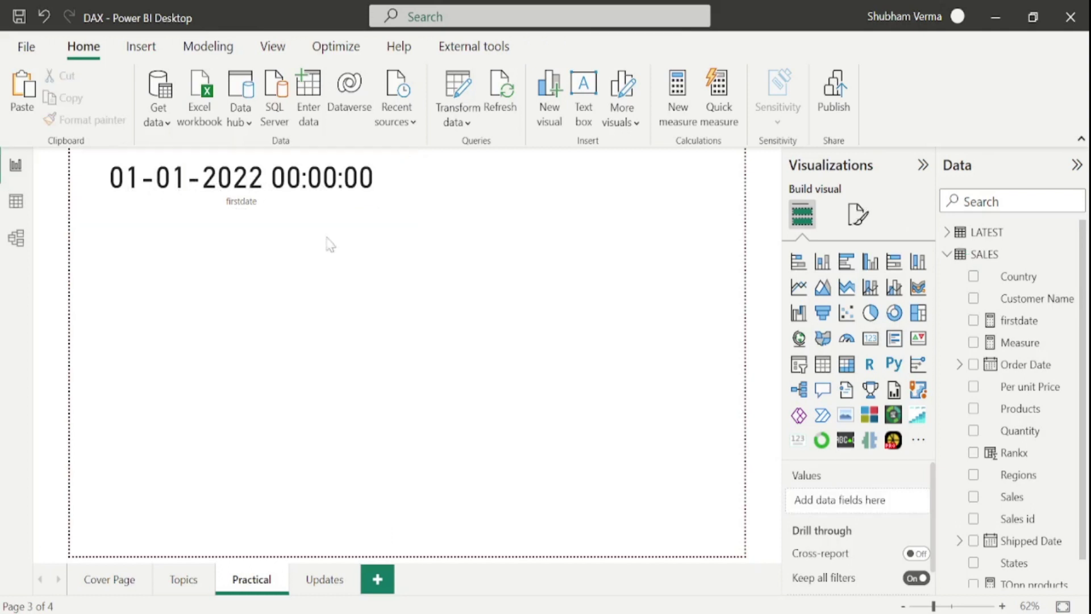
# - Reopen the firstdate measure's formula and insert the CALCULATE function in front of FIRSTDATE
pyautogui.click(1033, 327)
pyautogui.click(185, 161)
pyautogui.write('calFIRSTDATE(SALES[Order Date')
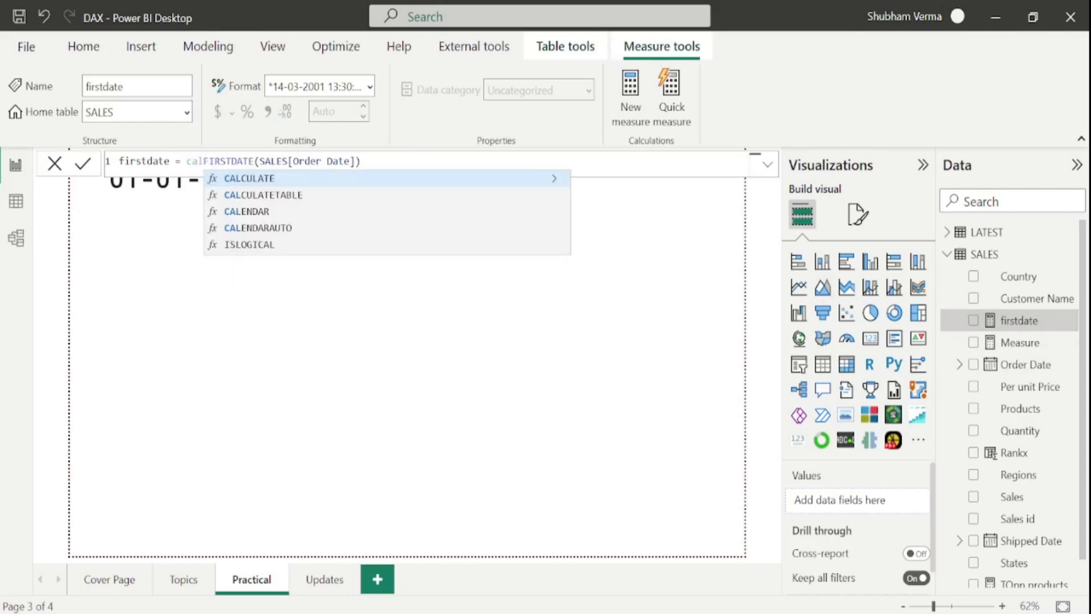
pyautogui.press('Tab')
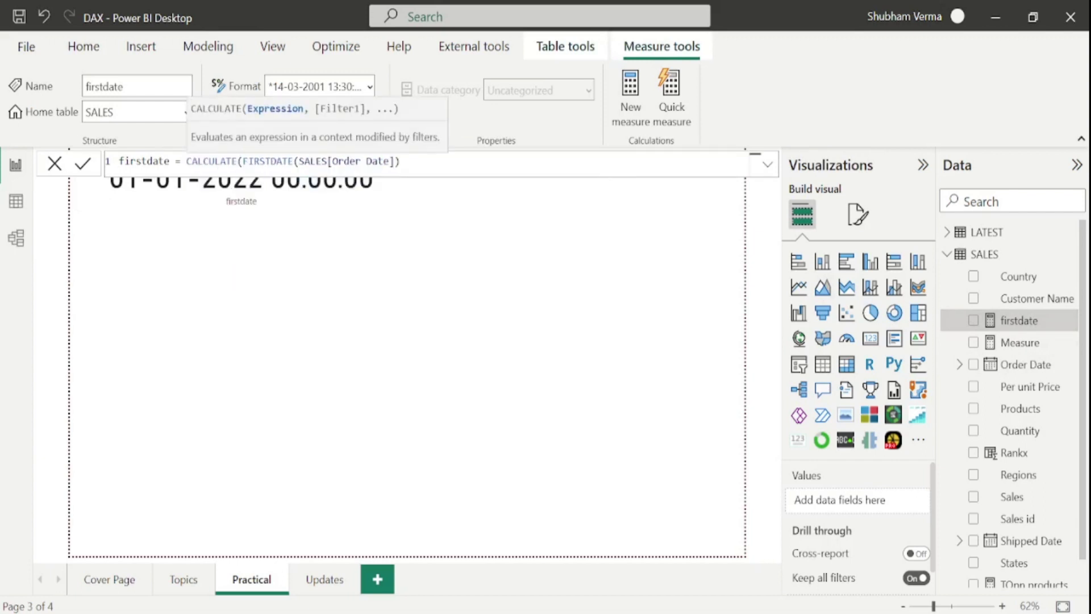
# - Add SUM(SALES[Sales]) as the CALCULATE expression, keep FIRSTDATE(SALES[Order Date]) as its filter, and commit the measure
pyautogui.write('sum')
pyautogui.press('Tab')
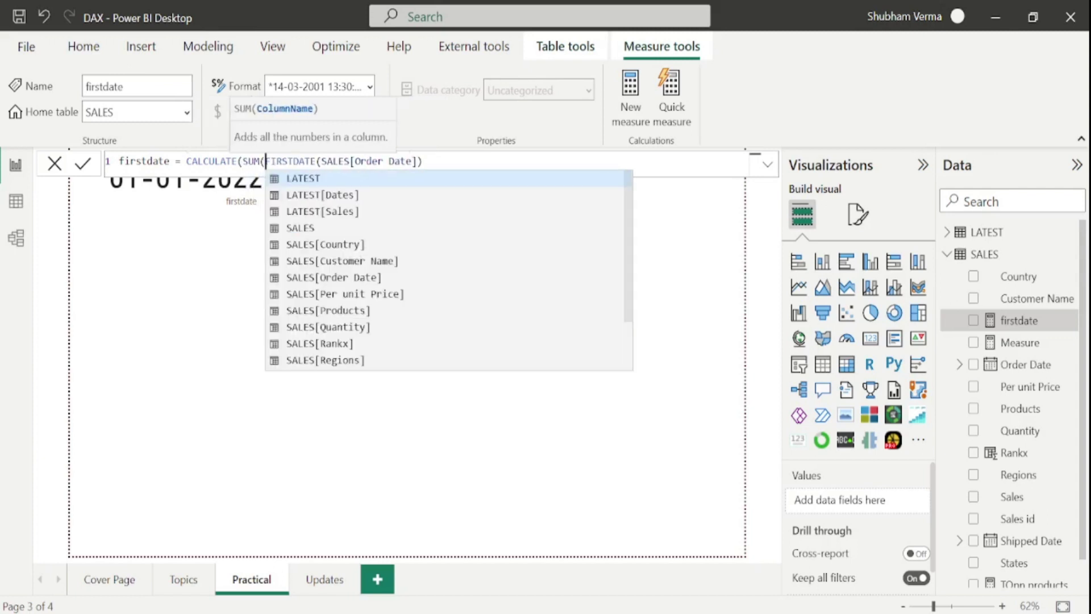
pyautogui.write('sales')
pyautogui.press('Down')
pyautogui.press('Down')
pyautogui.press('Down')
pyautogui.press('Down')
pyautogui.press('Down')
pyautogui.press('Down')
pyautogui.press('Down')
pyautogui.press('Down')
pyautogui.press('Down')
pyautogui.press('Down')
pyautogui.press('Down')
pyautogui.press('Down')
pyautogui.press('Up')
pyautogui.press('Tab')
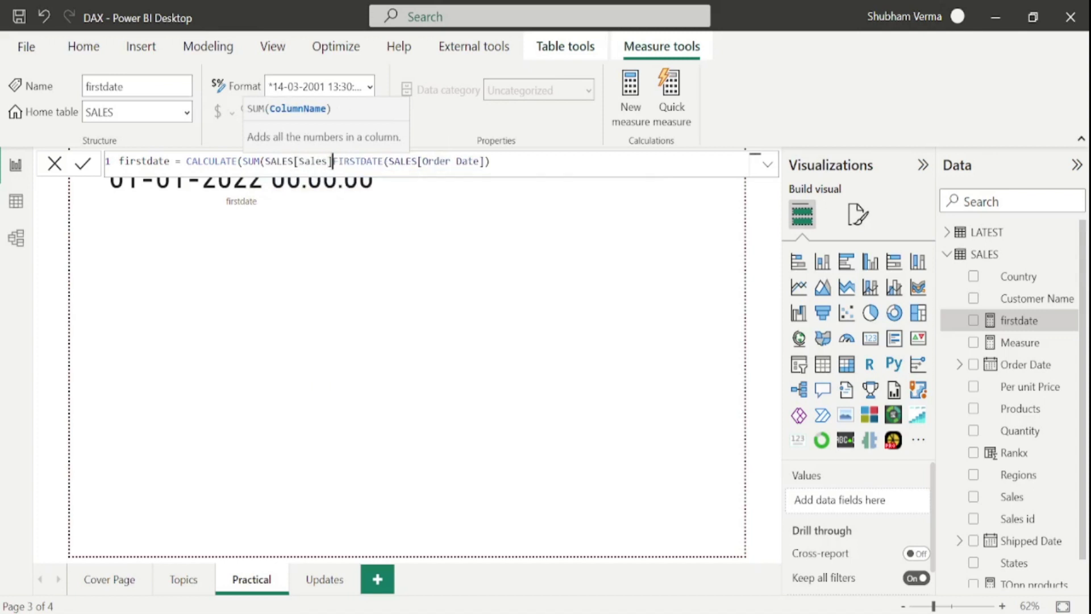
pyautogui.write(')')
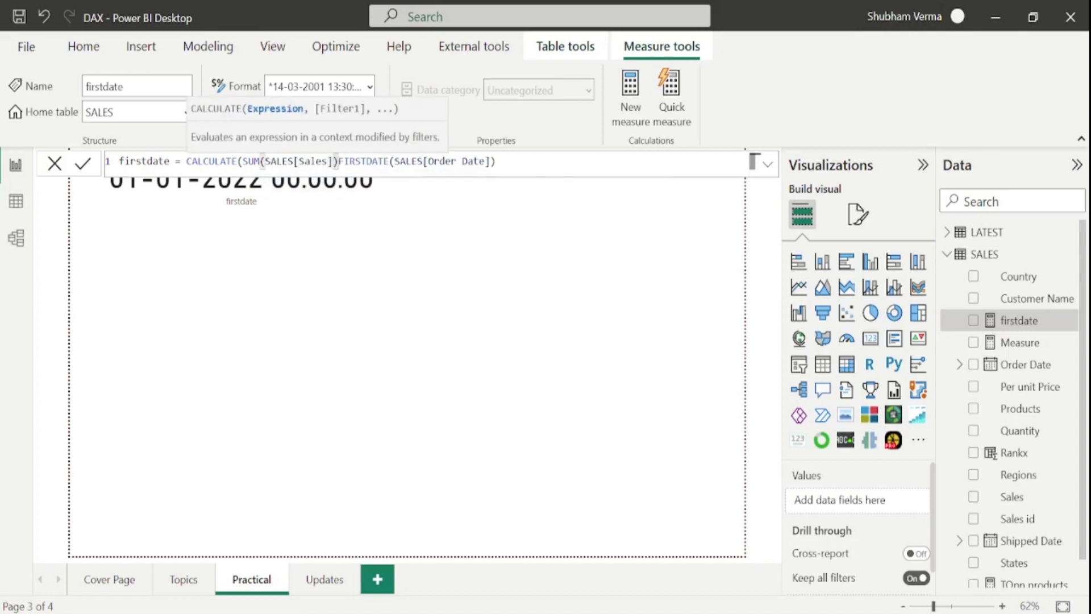
pyautogui.write(',')
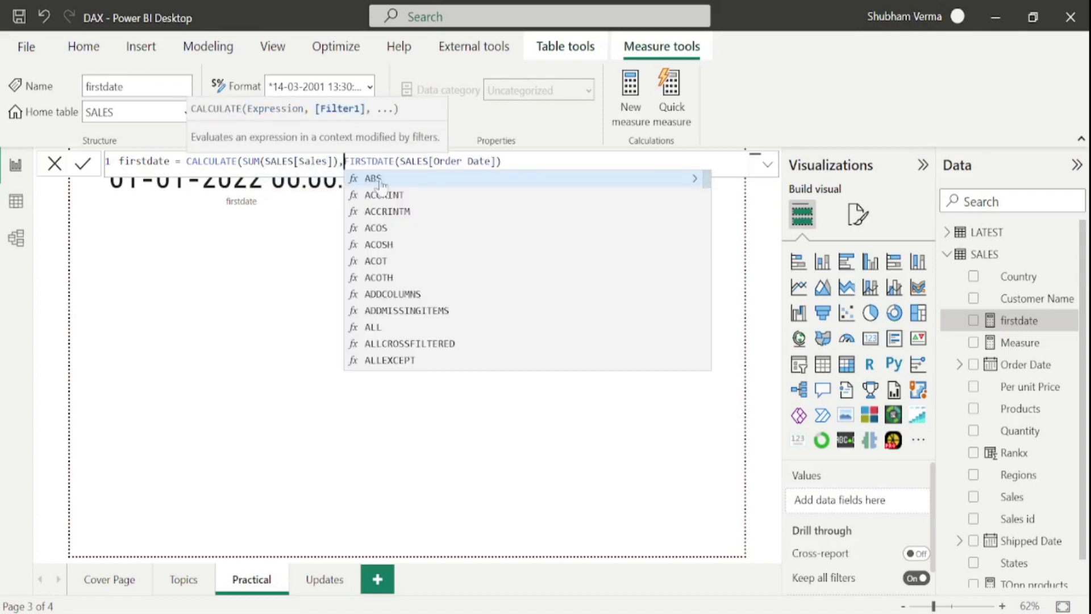
pyautogui.click(509, 169)
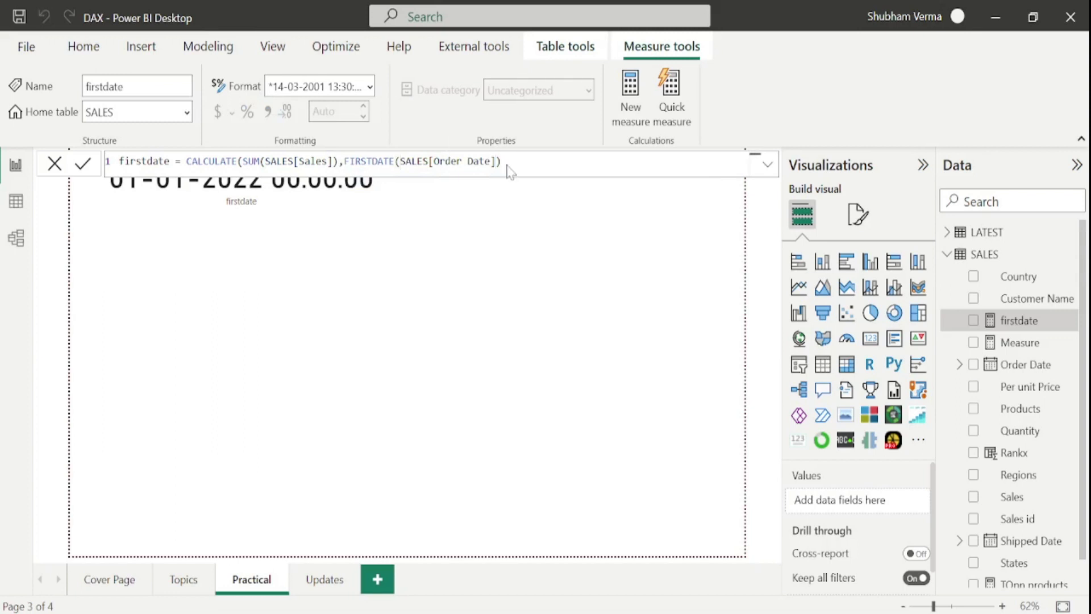
pyautogui.press('Return')
pyautogui.click(430, 268)
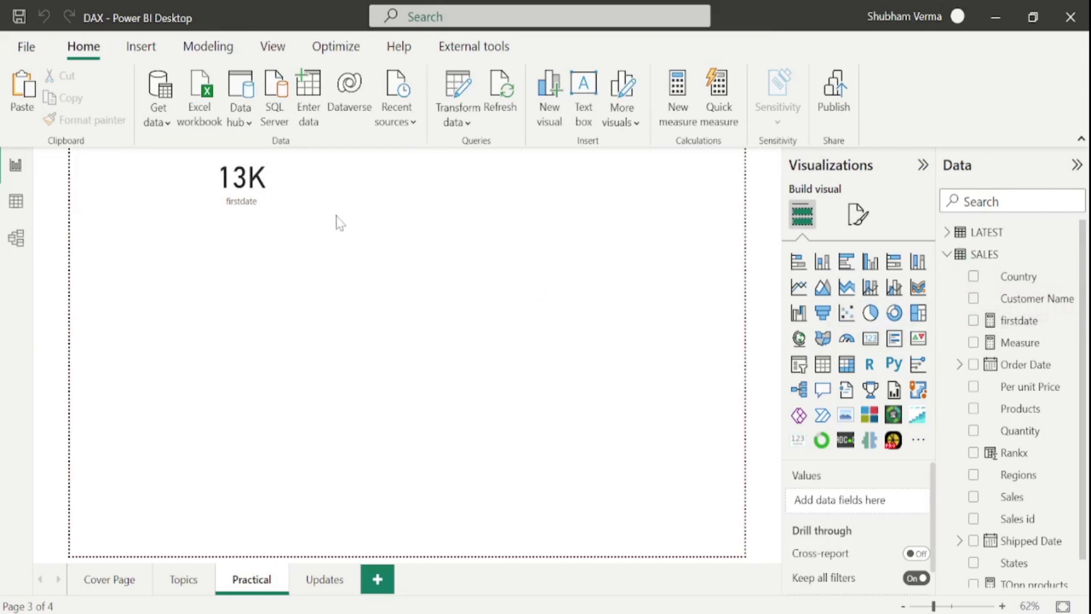
# - Set the firstdate card's callout value display units to None
pyautogui.click(365, 199)
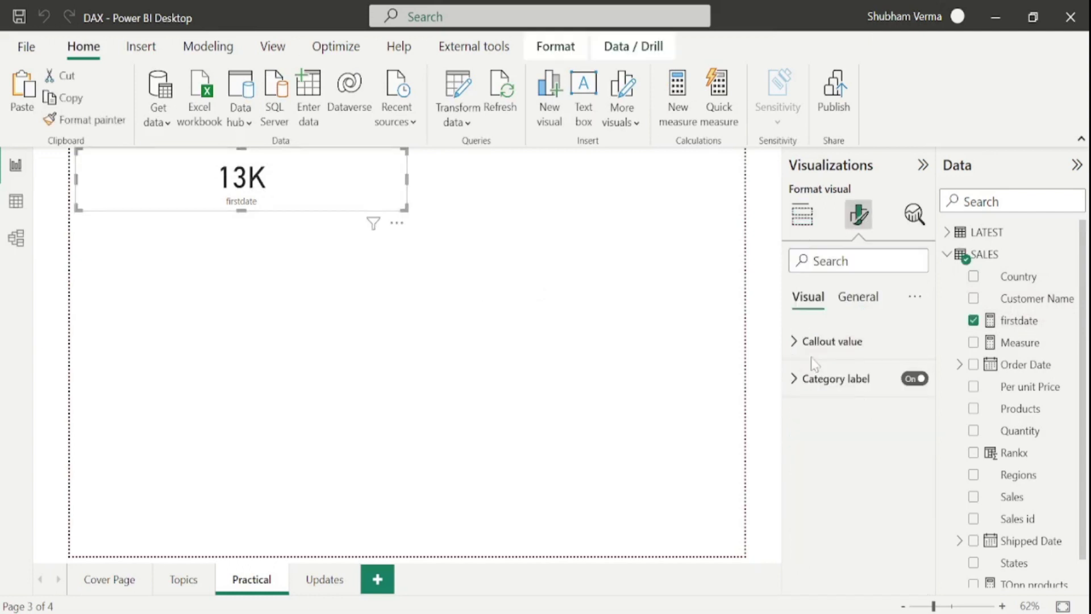
pyautogui.click(797, 348)
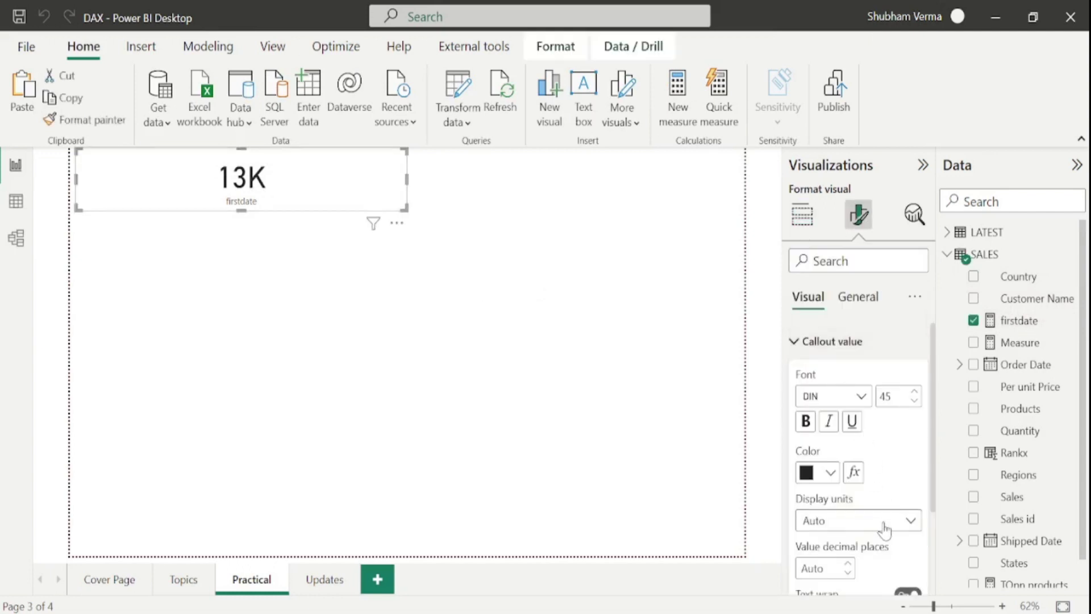
pyautogui.click(893, 528)
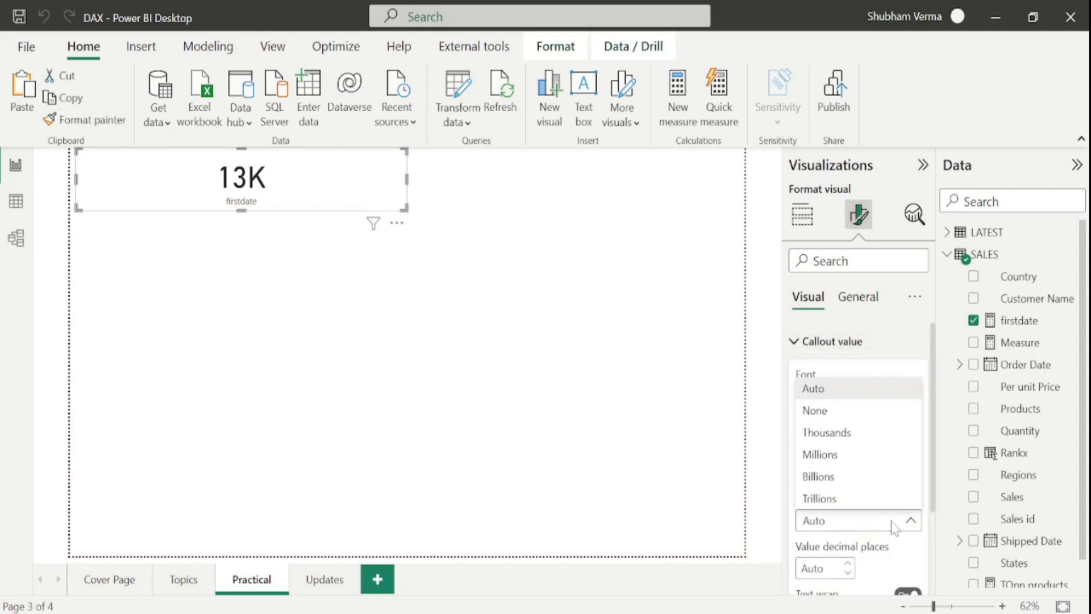
pyautogui.click(831, 412)
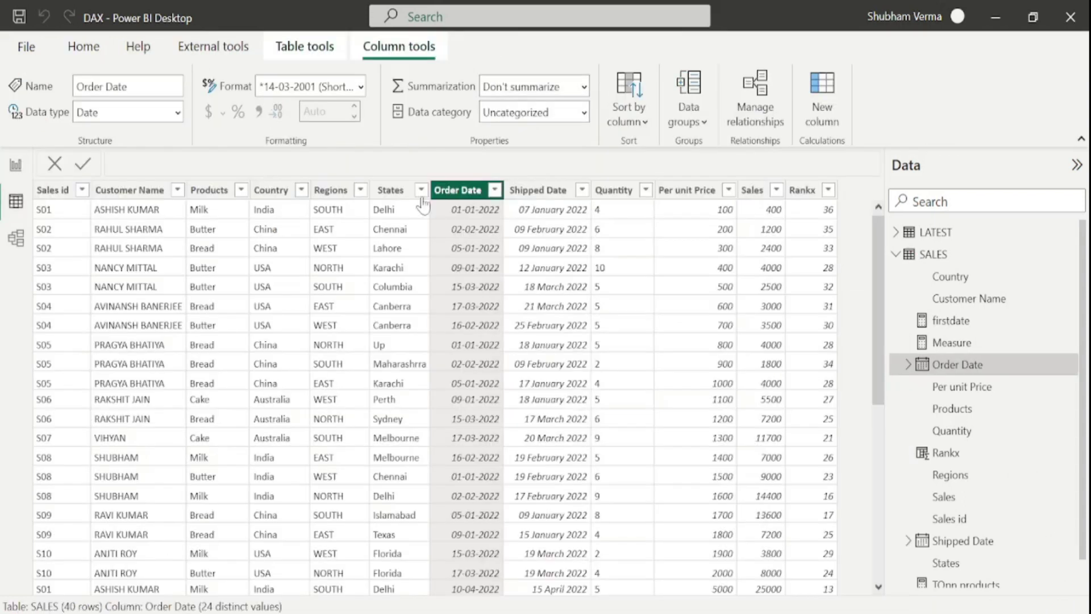
# - Filter the SALES table data to rows with an Order Date of 01-01-2022
pyautogui.click(16, 201)
pyautogui.click(495, 190)
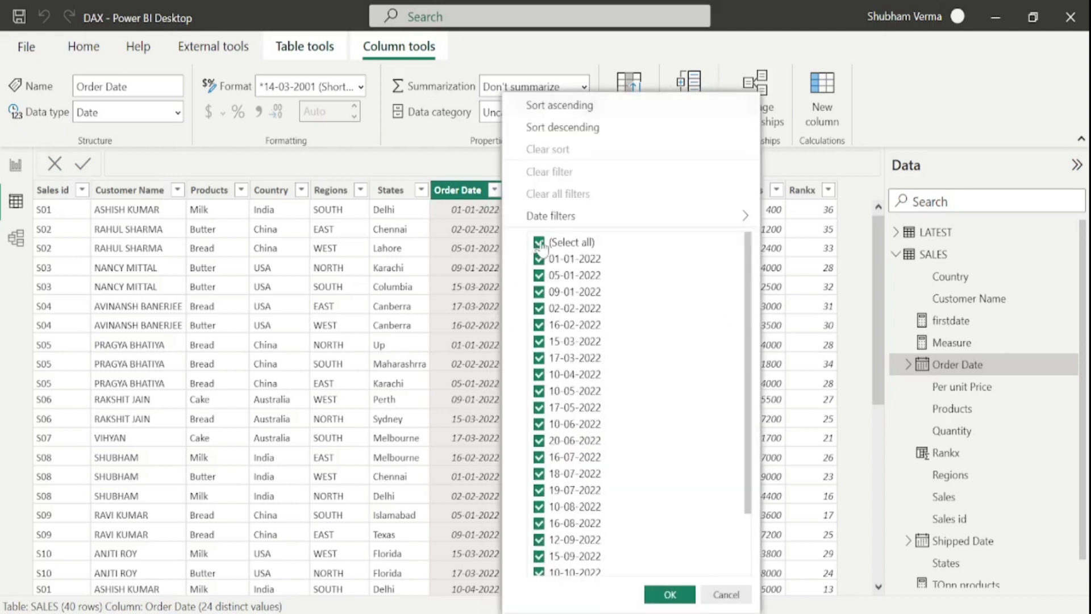
pyautogui.click(539, 243)
pyautogui.click(539, 260)
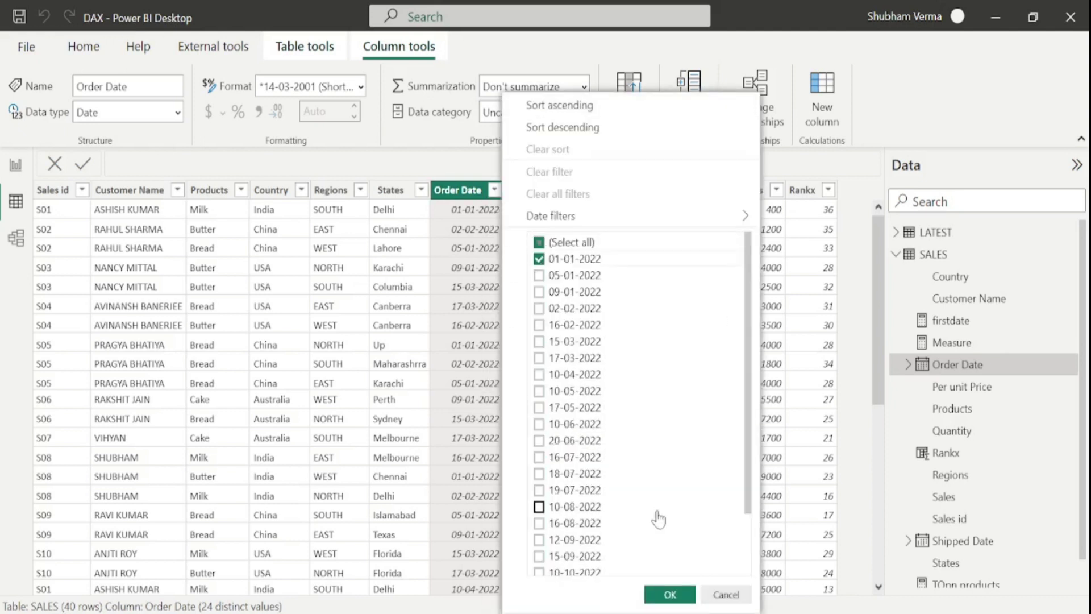
pyautogui.click(670, 594)
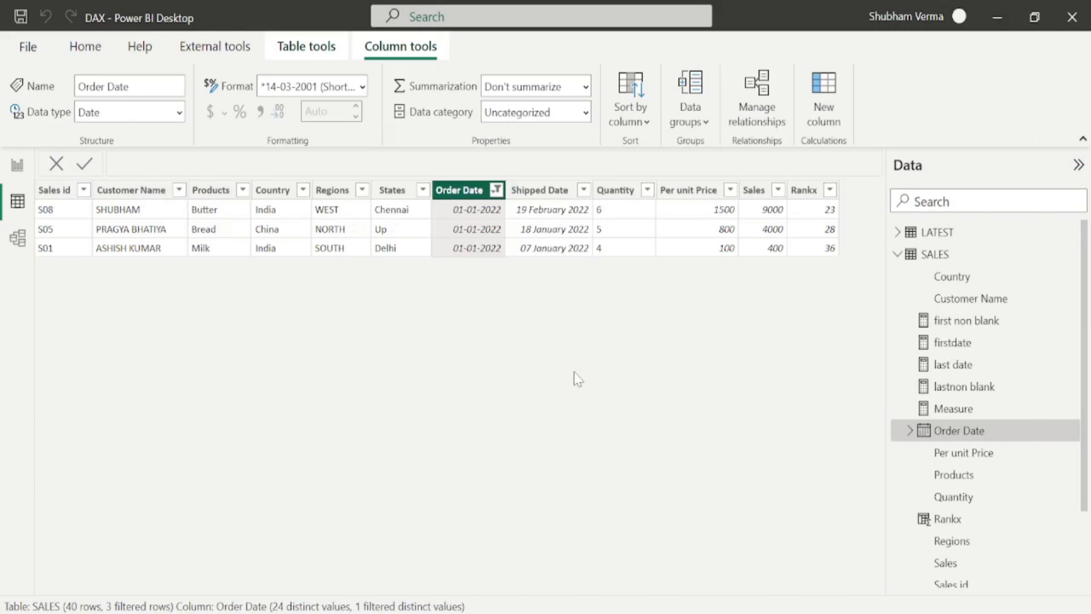
pyautogui.click(748, 193)
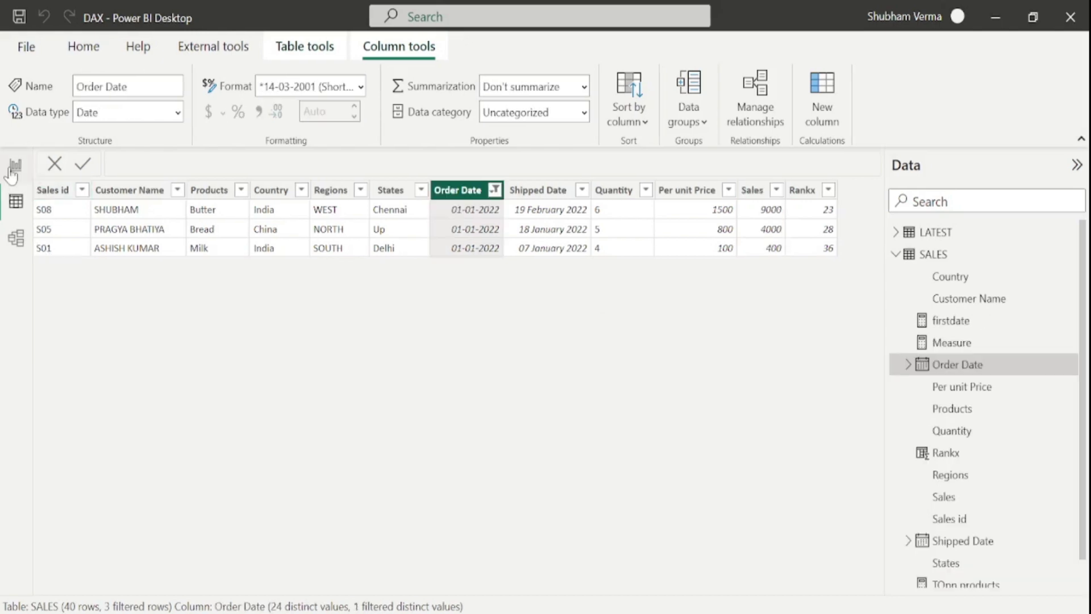
# - Return to the report's Topics page, and switch to the browser to read the LASTDATE function's syntax and parameters documentation
pyautogui.click(15, 166)
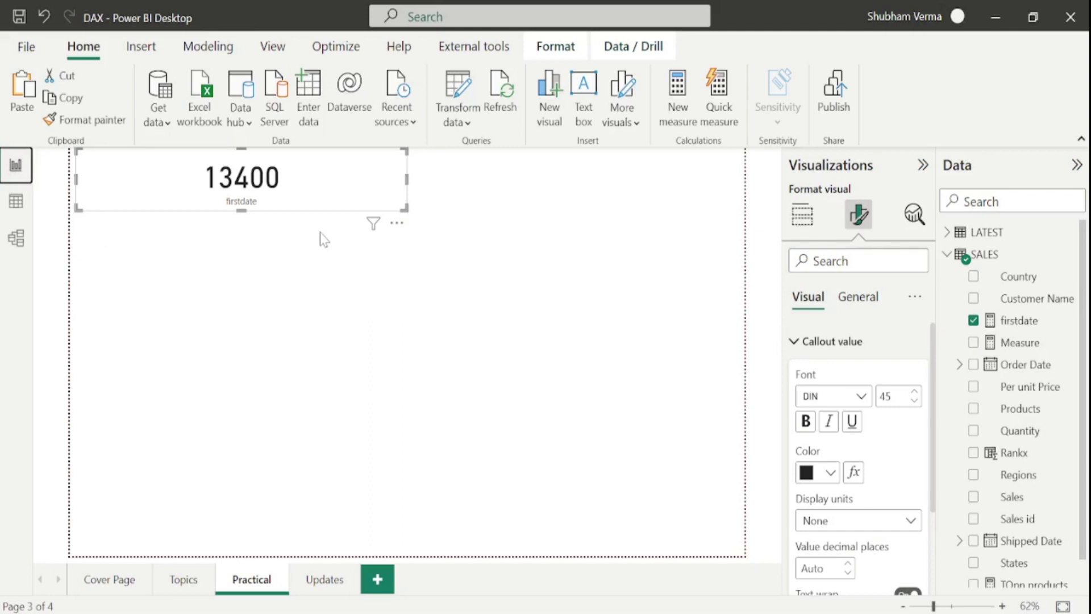
pyautogui.click(185, 581)
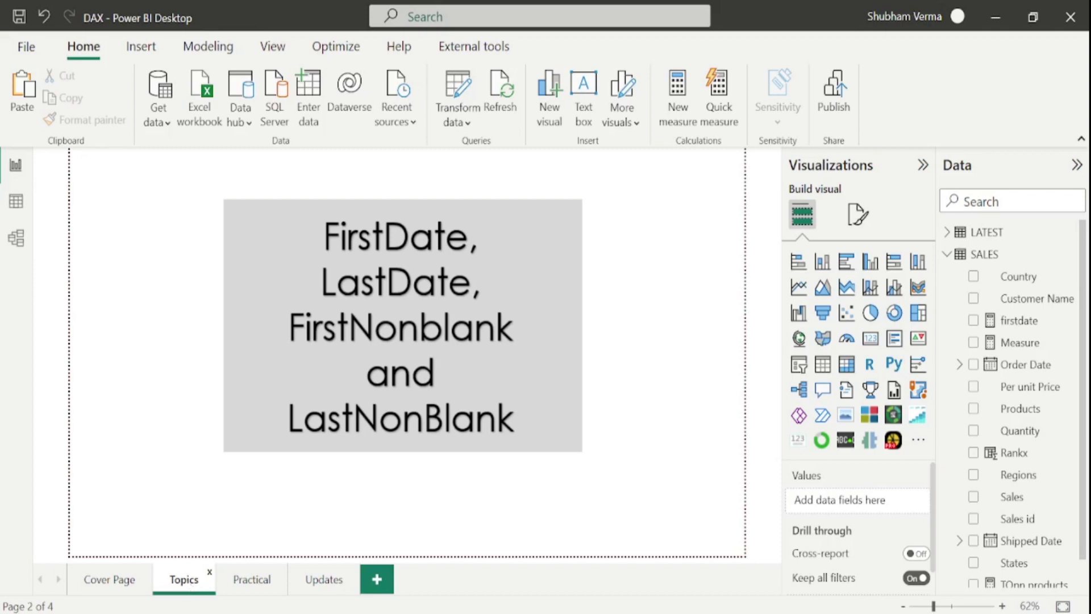
pyautogui.hotkey('alt', 'Tab')
pyautogui.hotkey('ctrl', 'Tab')
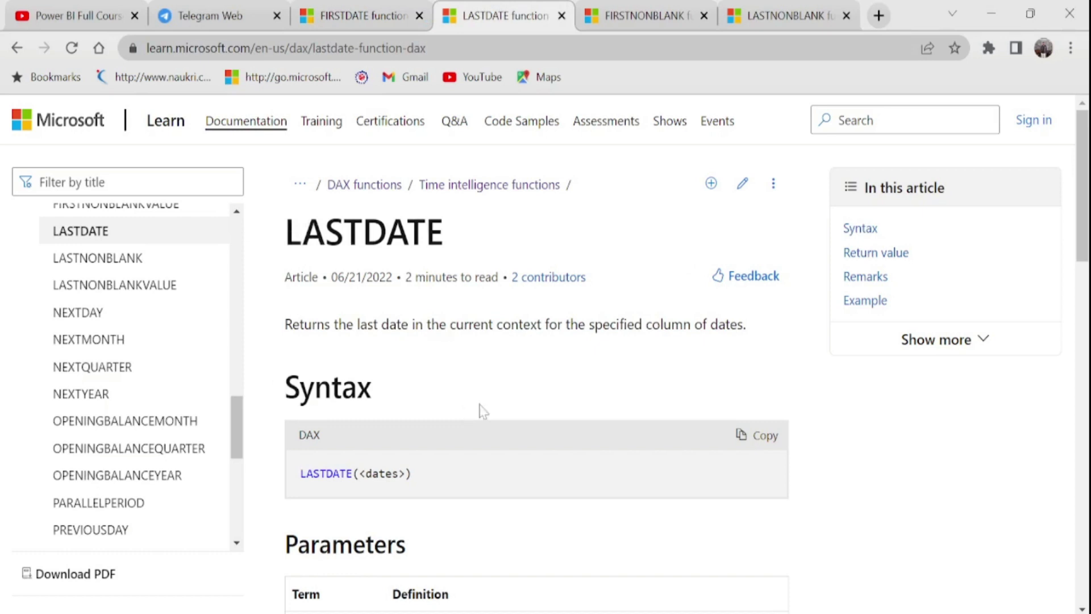
pyautogui.scroll(-3, 1083, 187)
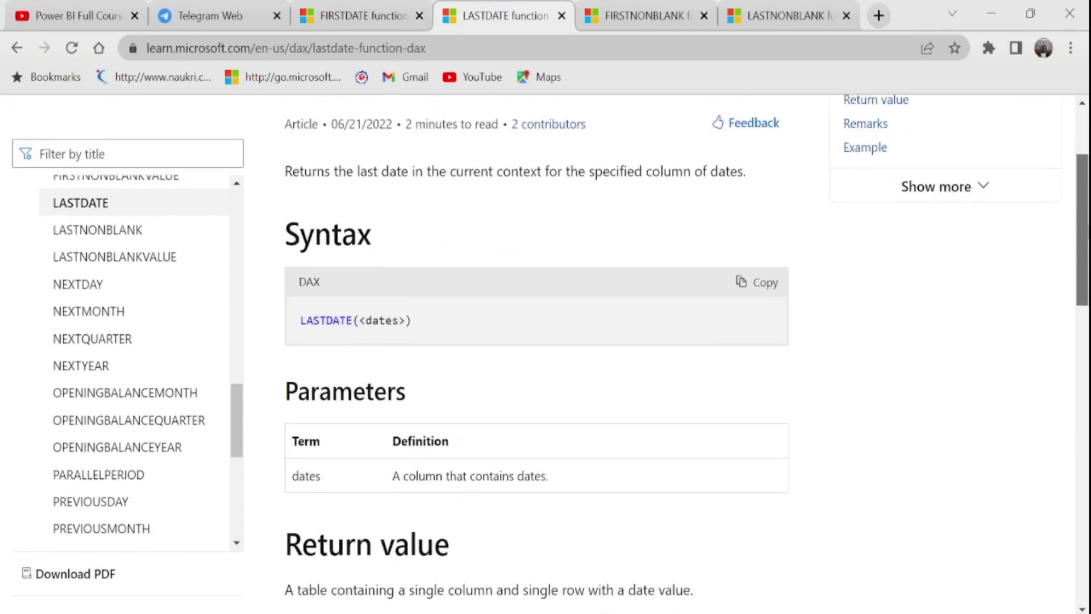
pyautogui.scroll(3, 1082, 188)
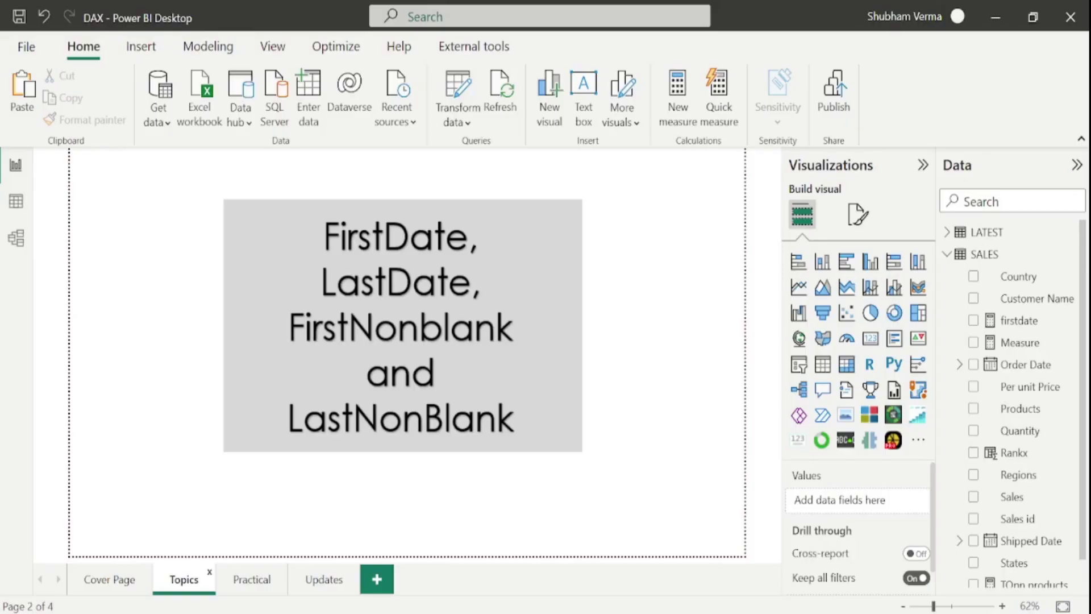
# - Go back to the report's Practical page in Power BI and create a new measure named last date in the SALES table
pyautogui.click(263, 588)
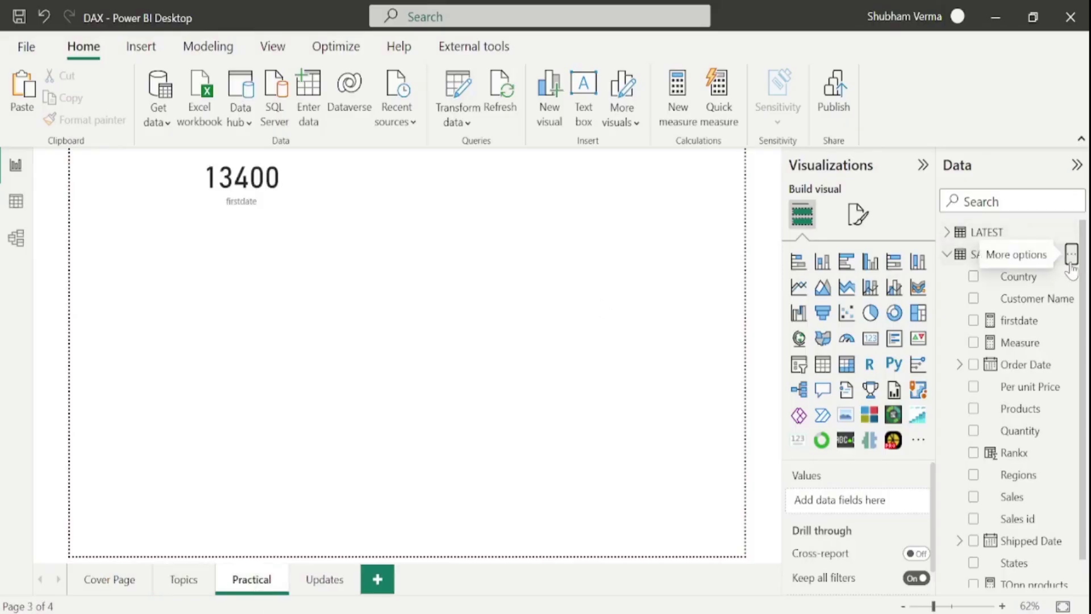
pyautogui.click(1071, 252)
pyautogui.click(946, 274)
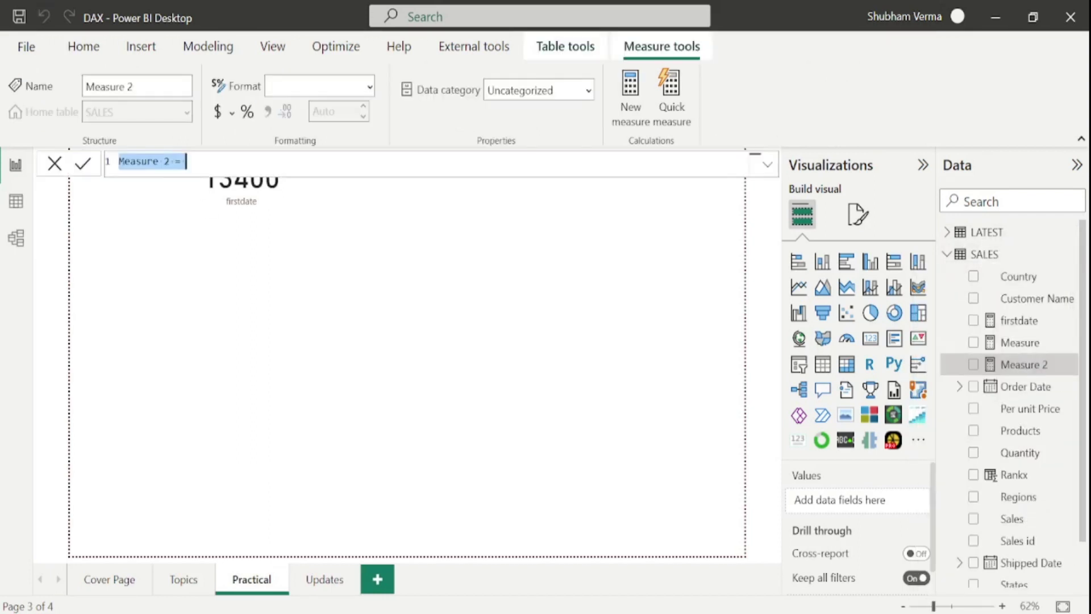
pyautogui.write('last')
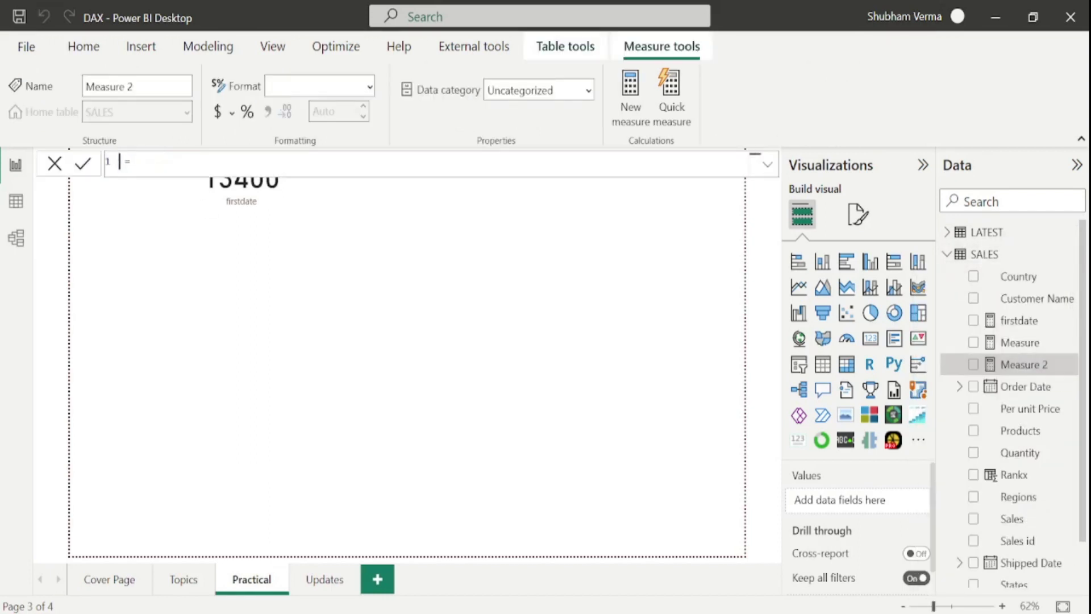
pyautogui.write(' adte')
pyautogui.press('Left')
pyautogui.press('Left')
pyautogui.press('Left')
pyautogui.press('Left')
pyautogui.write('a')
pyautogui.press('Left')
pyautogui.press('Left')
pyautogui.press('BackSpace')
pyautogui.press('Right')
pyautogui.press('Right')
pyautogui.press('Right')
pyautogui.press('Right')
pyautogui.press('Right')
pyautogui.press('Right')
# - Define the last date measure as LASTDATE(SALES[Order Date]) and commit it
pyautogui.write('last')
pyautogui.press('Tab')
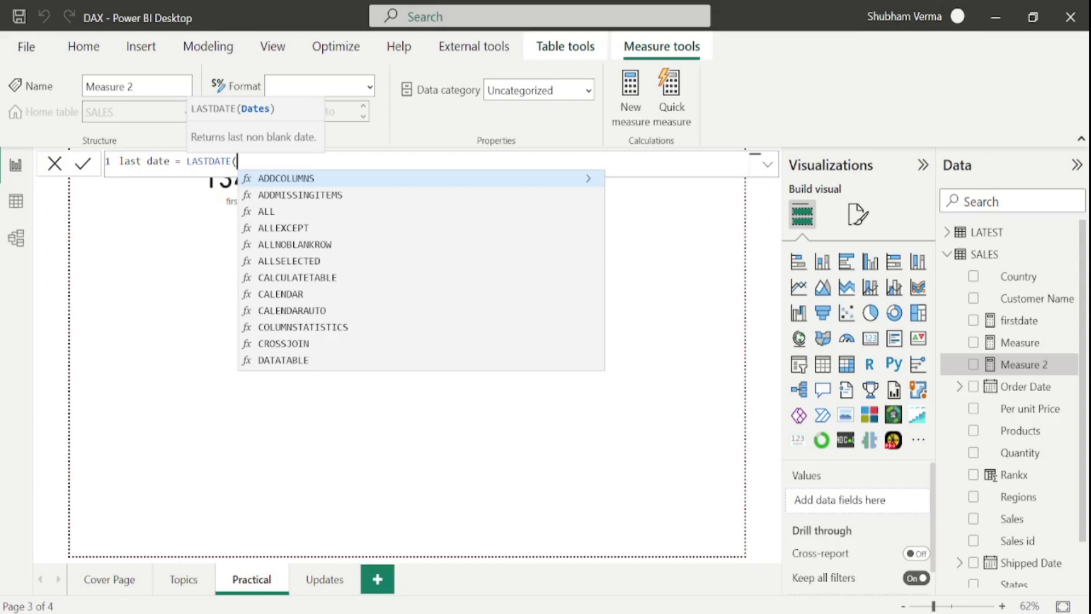
pyautogui.write('ord')
pyautogui.press('Tab')
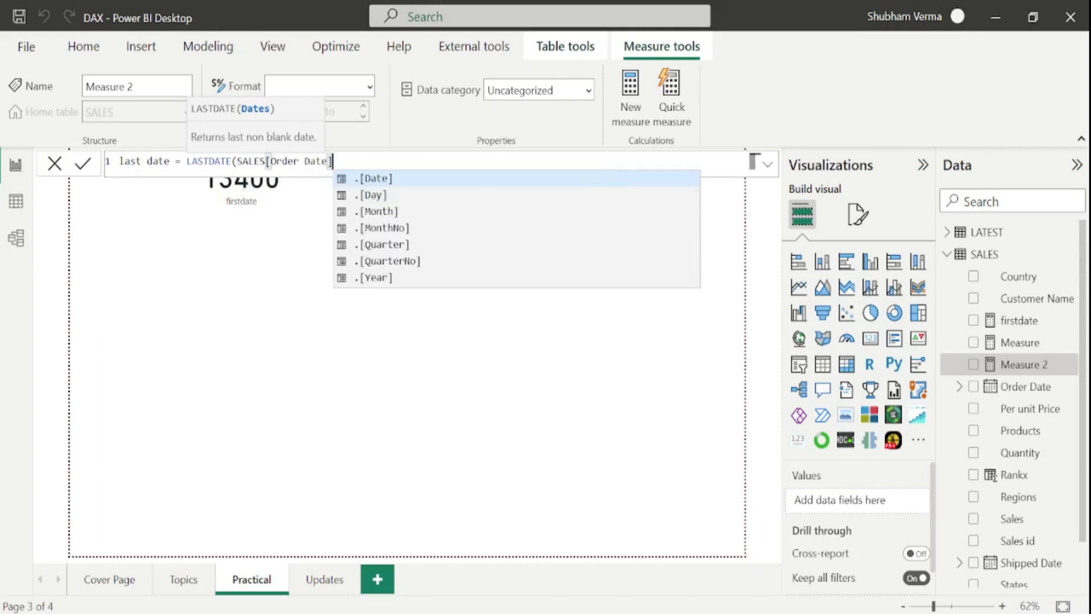
pyautogui.write(')')
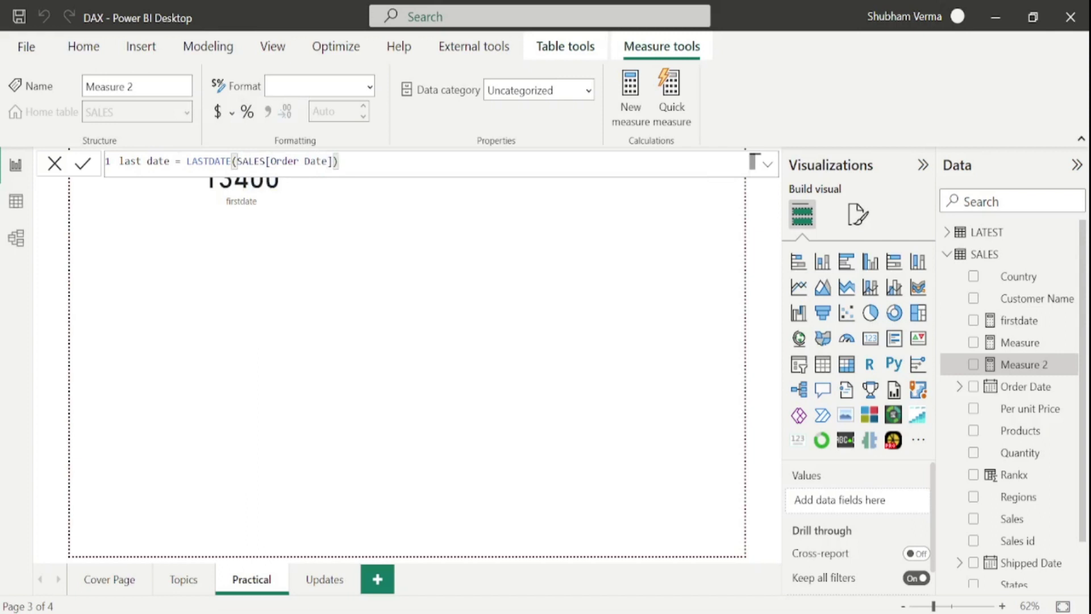
pyautogui.press('Return')
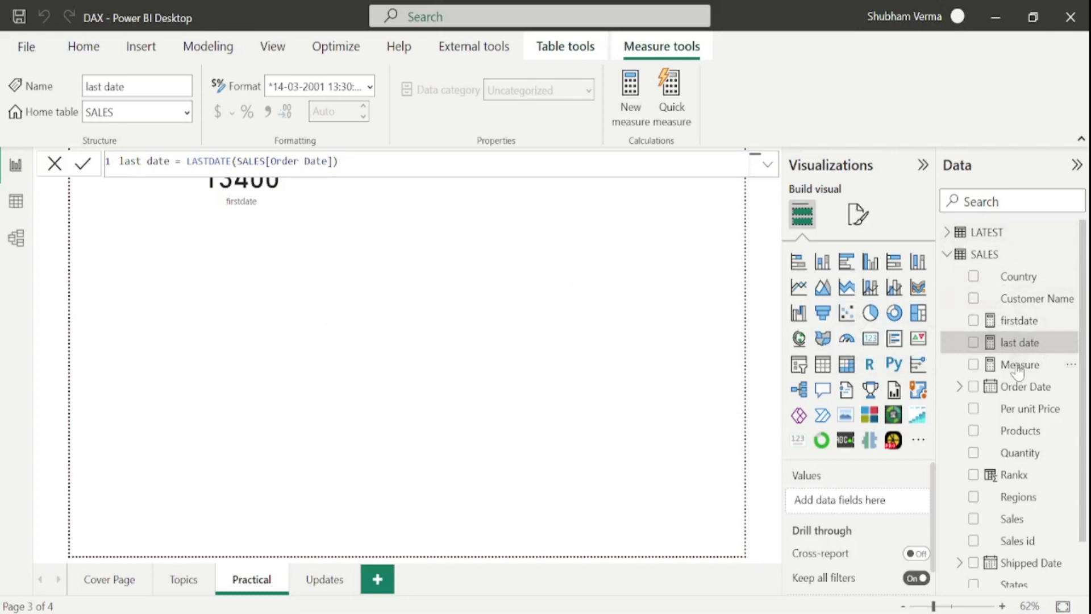
# - Place the last date measure on the report canvas below the firstdate card and display it as a card visual
pyautogui.moveTo(1027, 343); pyautogui.dragTo(231, 261)
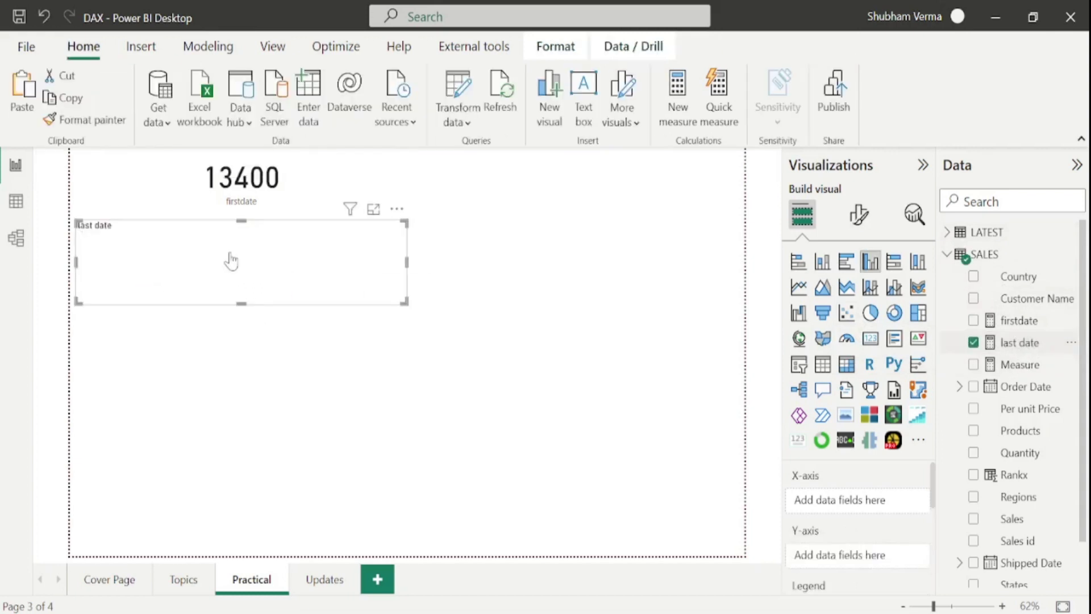
pyautogui.click(876, 344)
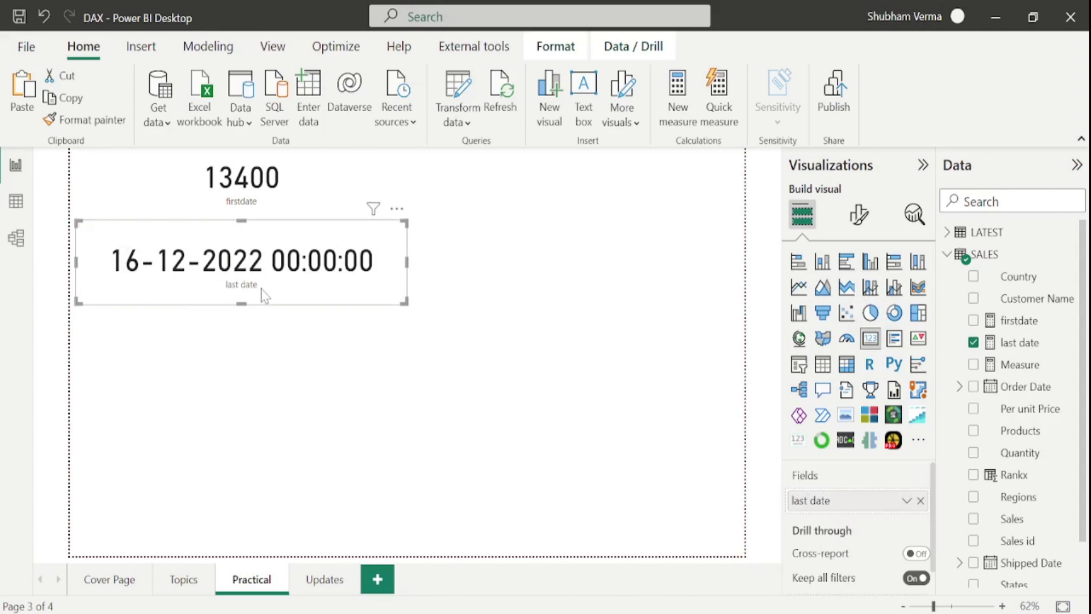
# - Clear all filters from the SALES table data and sort it by Order Date in descending order
pyautogui.click(17, 201)
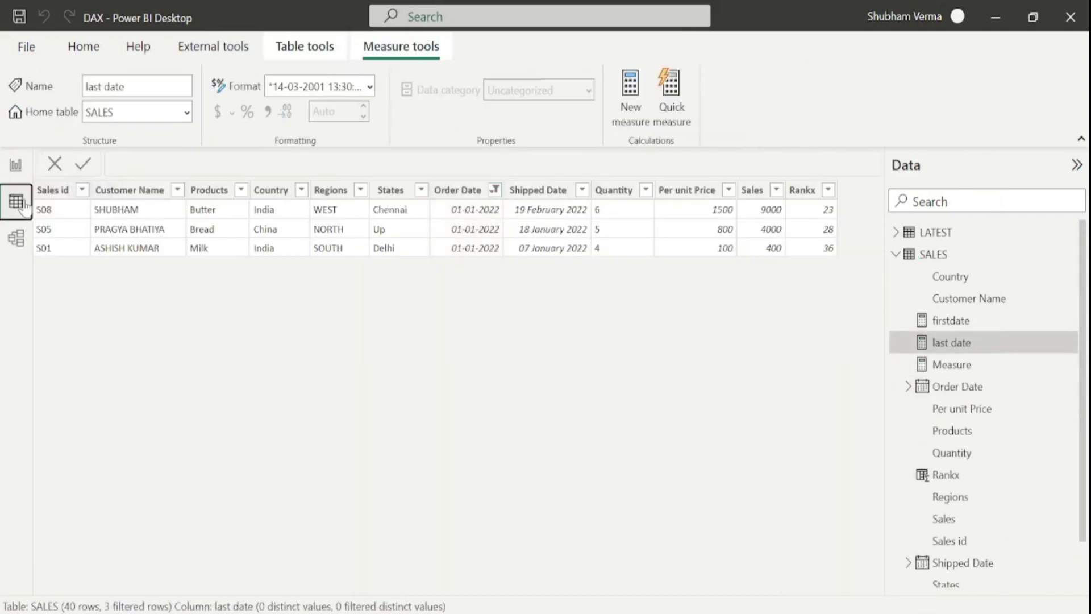
pyautogui.click(495, 192)
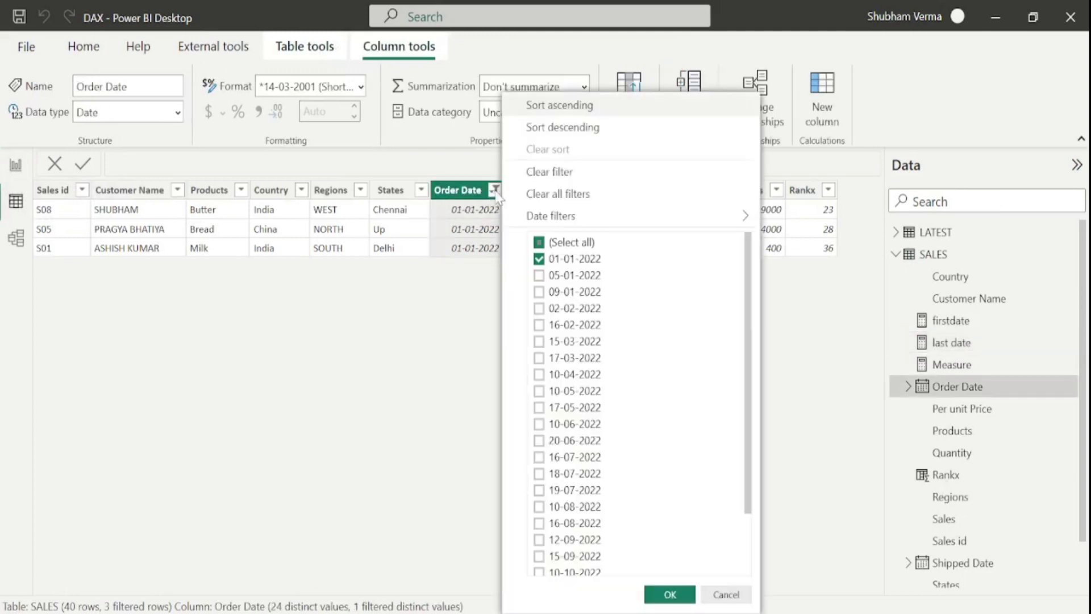
pyautogui.click(549, 196)
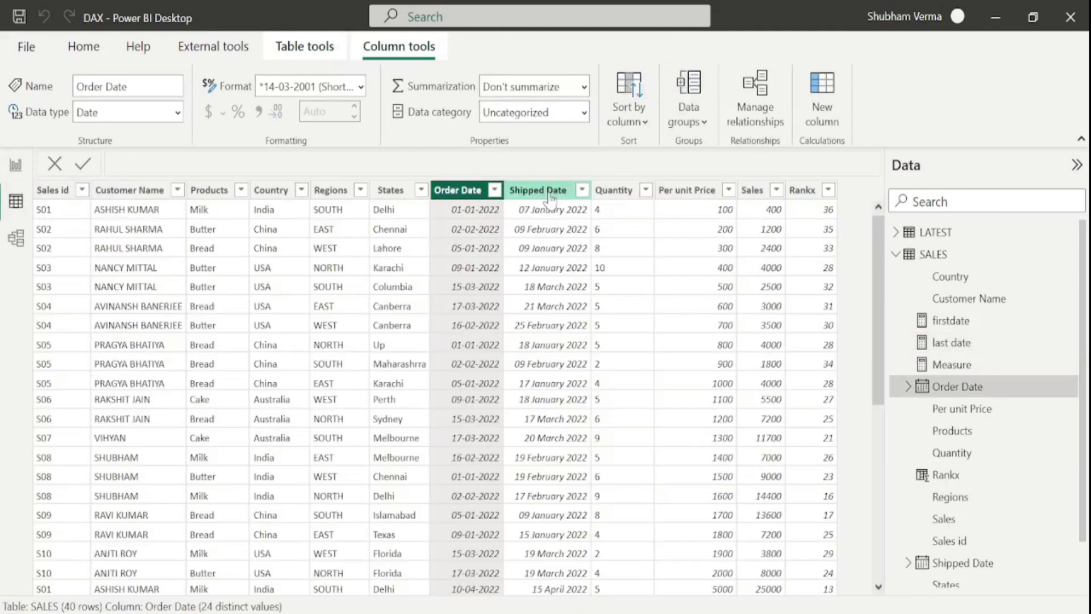
pyautogui.click(495, 190)
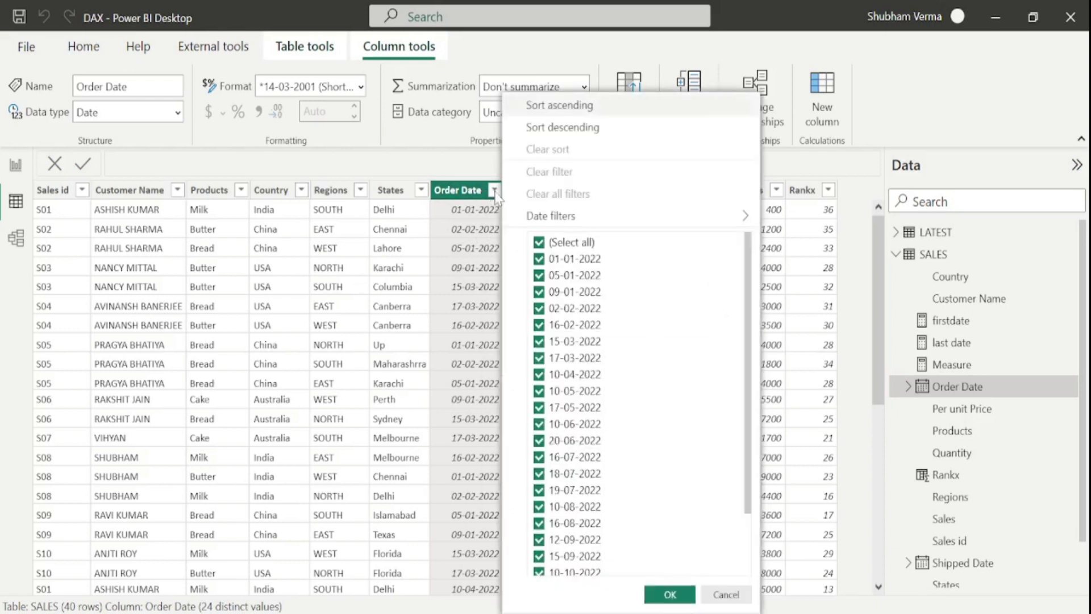
pyautogui.click(571, 127)
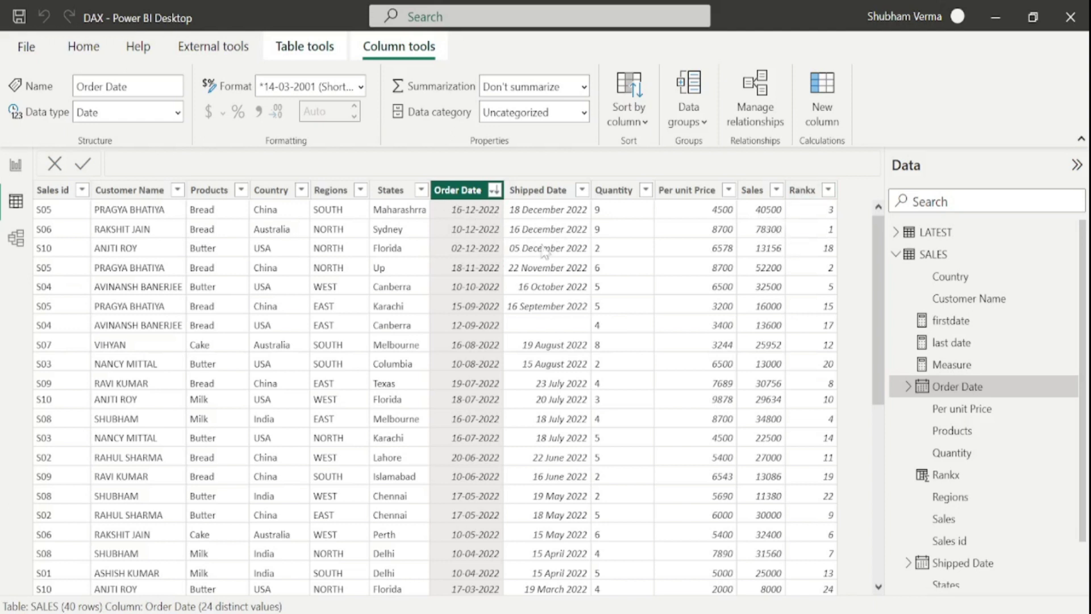
# - Return to the report, reopen the last date measure's formula and insert the CALCULATE function in front of LASTDATE
pyautogui.click(17, 170)
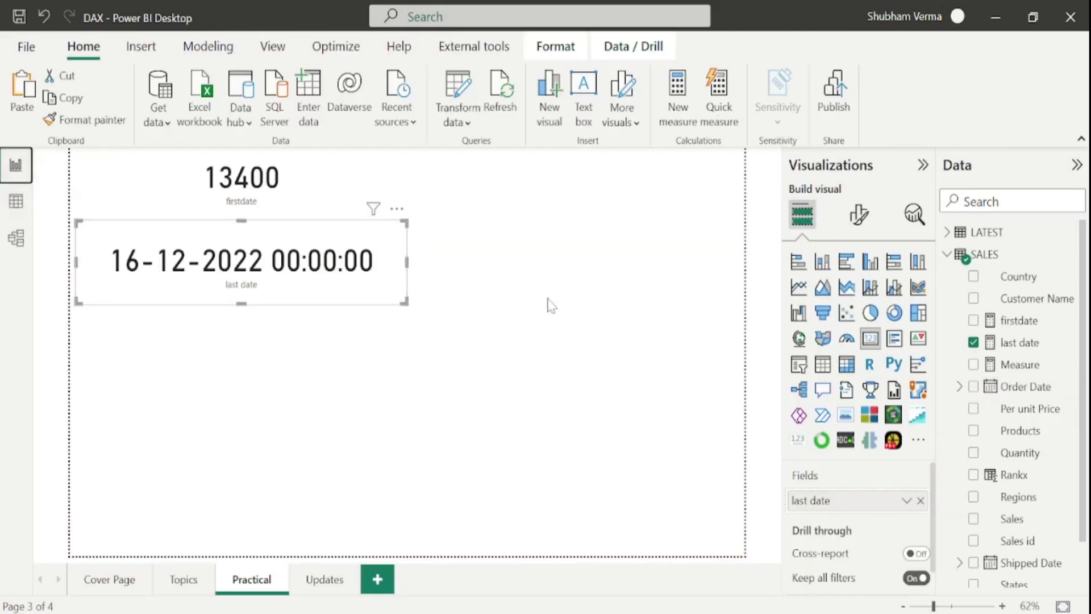
pyautogui.click(568, 338)
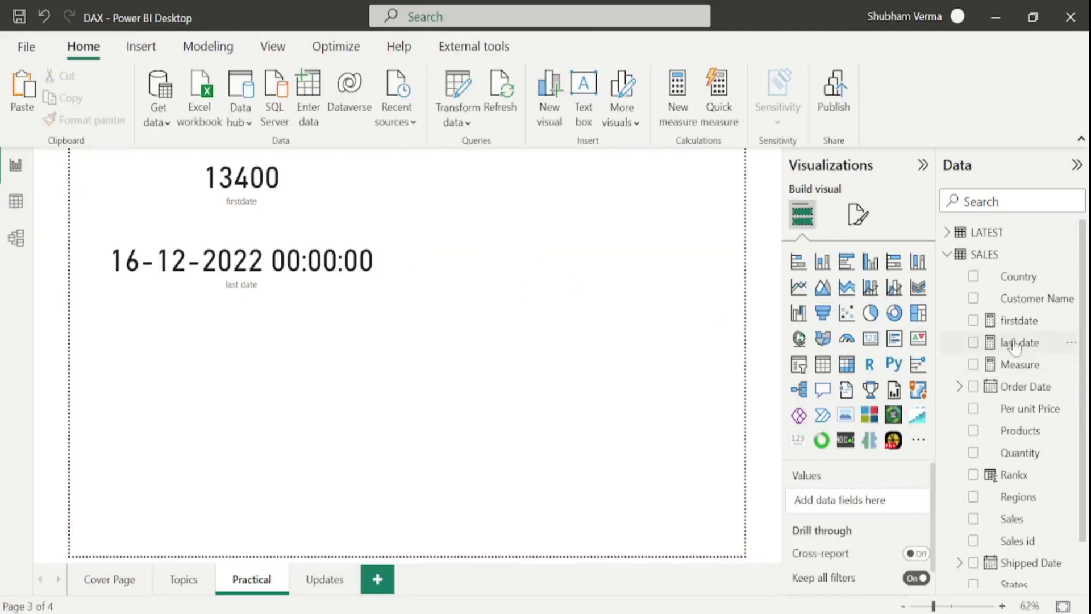
pyautogui.click(1017, 343)
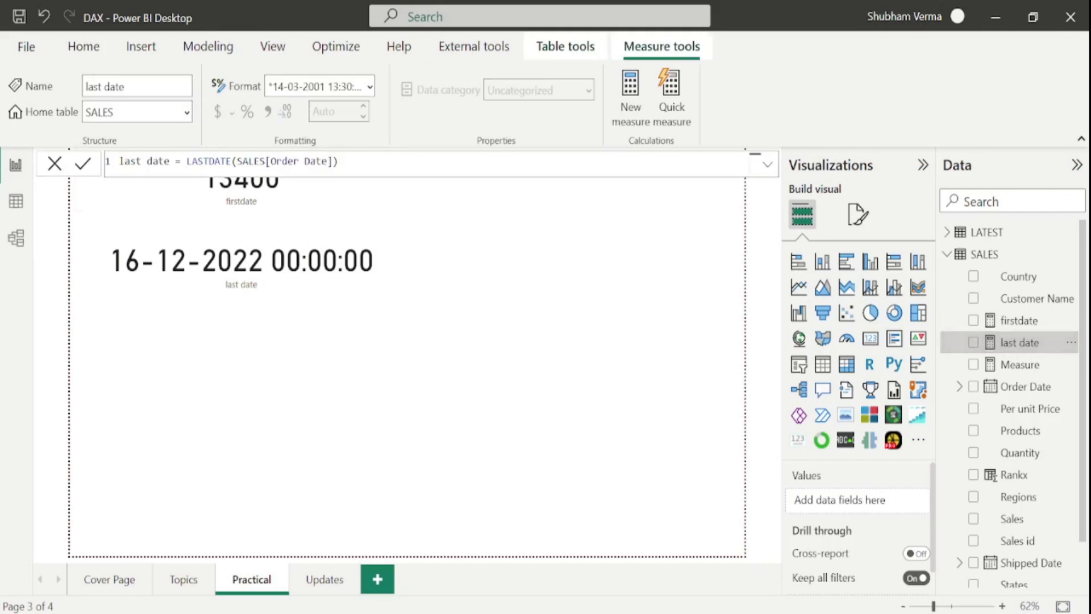
pyautogui.write('cal')
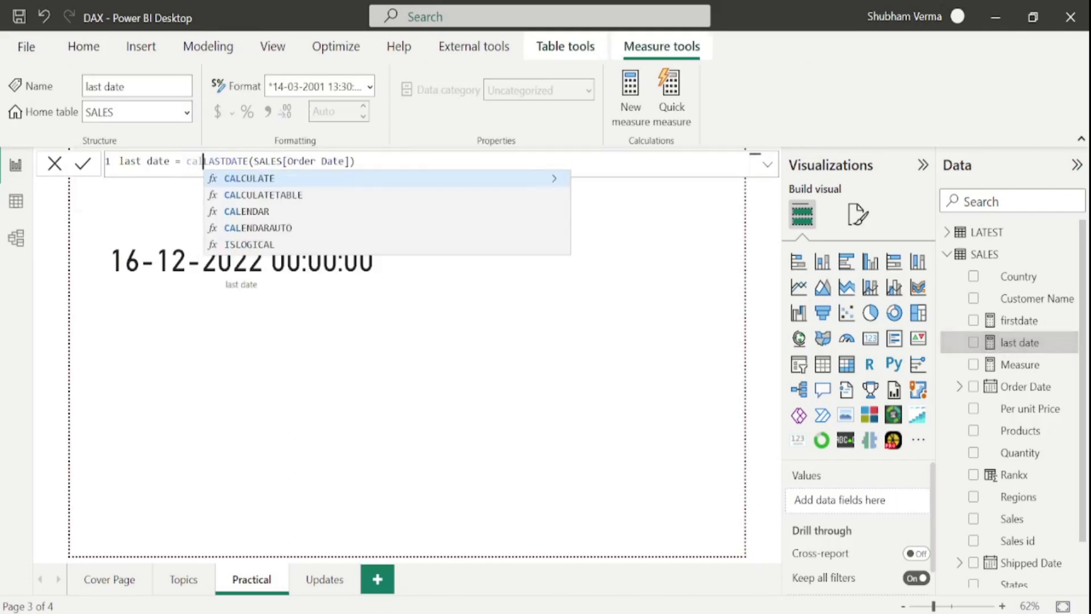
pyautogui.press('Tab')
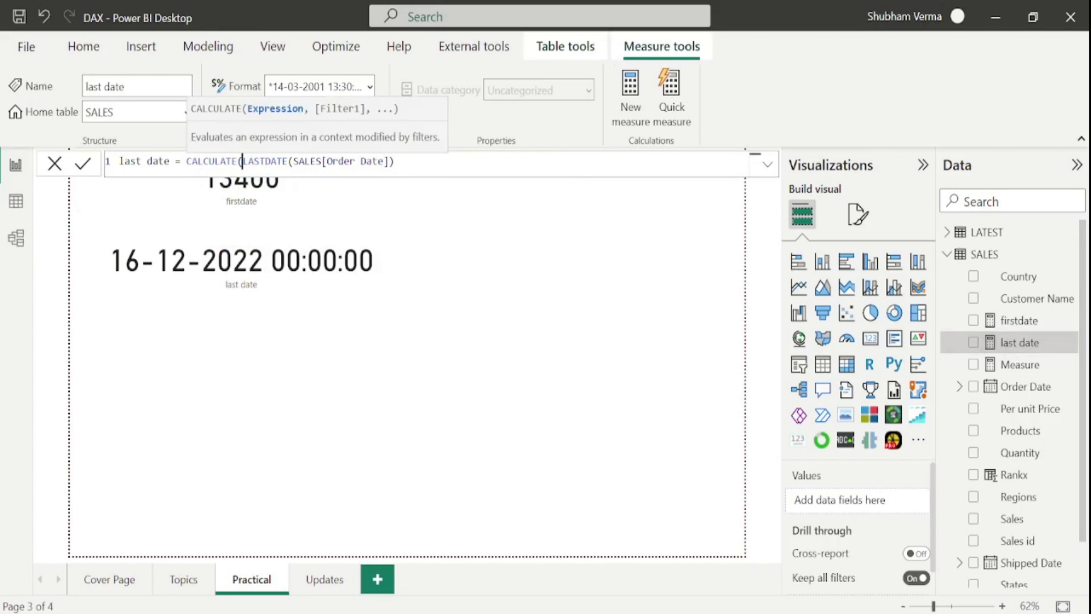
# - Add SUM(SALES[Sales]) as the CALCULATE expression in the last date measure
pyautogui.write('sum')
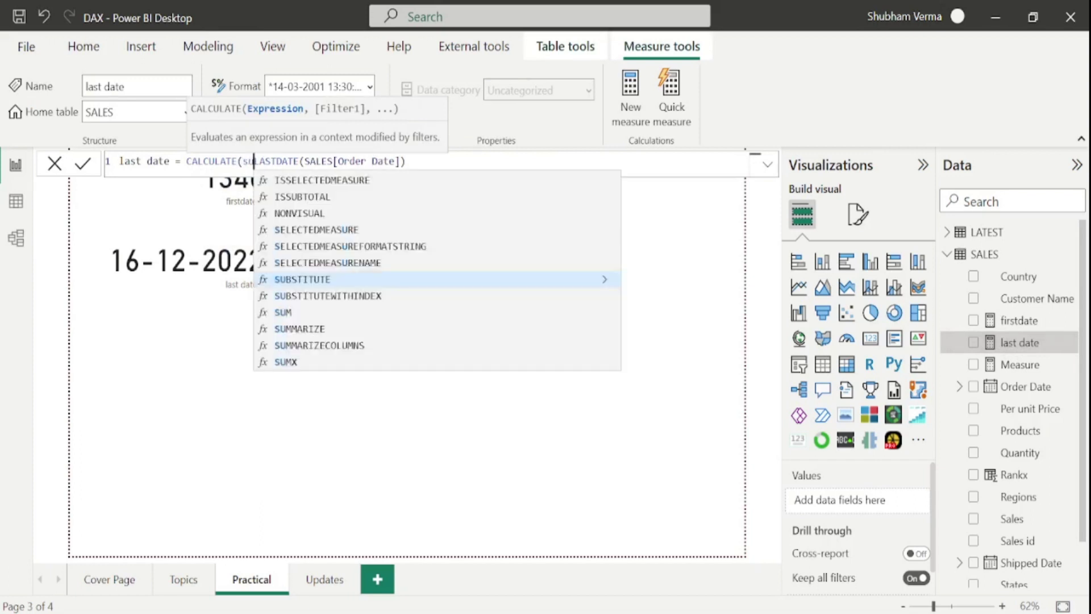
pyautogui.press('Tab')
pyautogui.write('sale')
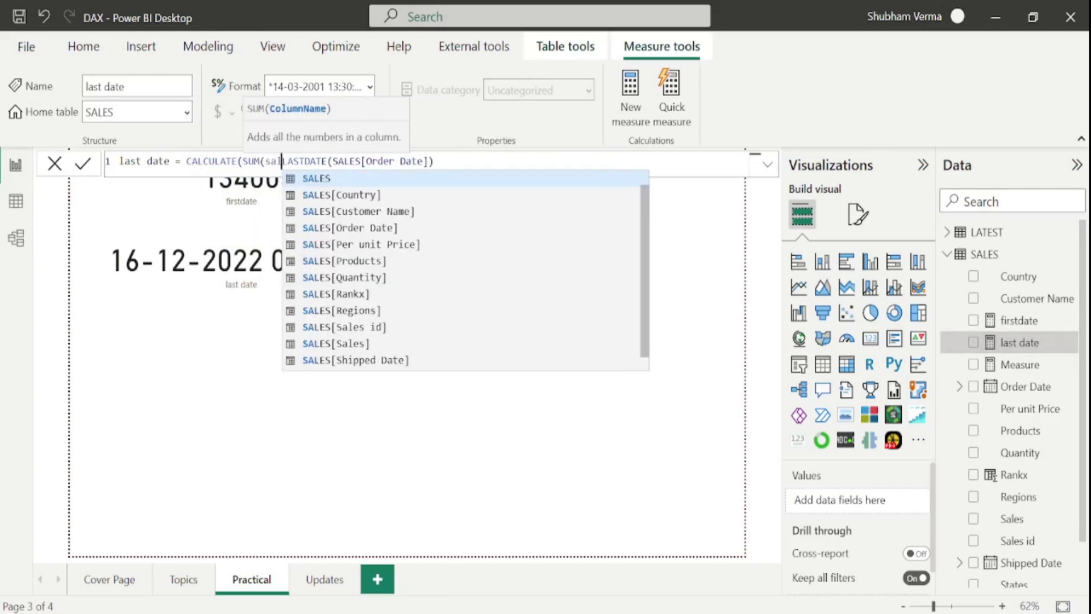
pyautogui.press('Down')
pyautogui.press('Down')
pyautogui.press('Down')
pyautogui.press('Down')
pyautogui.press('Down')
pyautogui.press('Down')
pyautogui.press('Down')
pyautogui.press('Down')
pyautogui.press('Down')
pyautogui.press('Down')
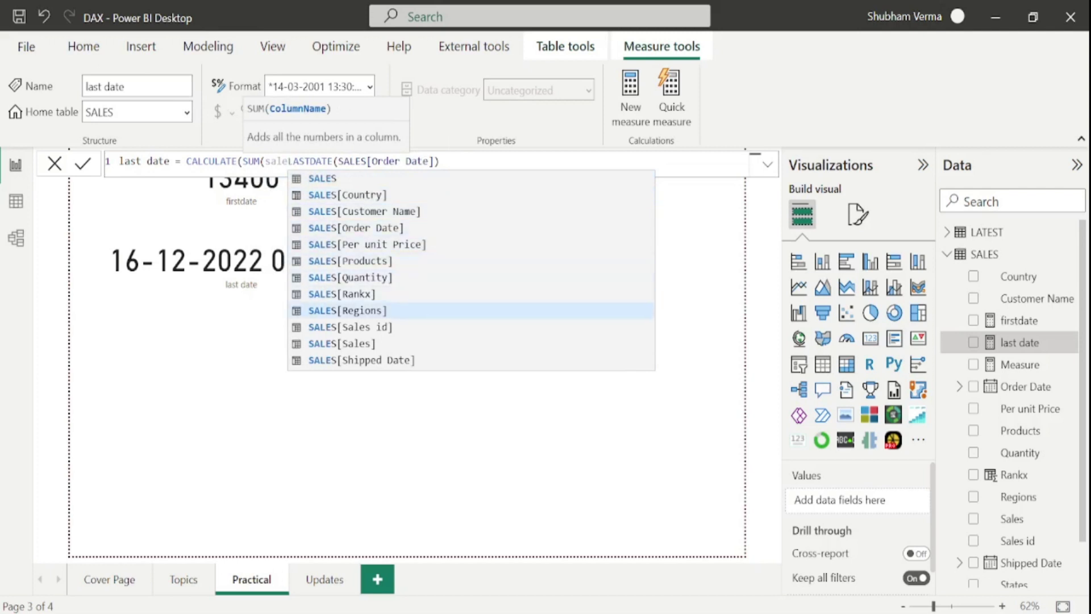
pyautogui.press('Tab')
pyautogui.write(')')
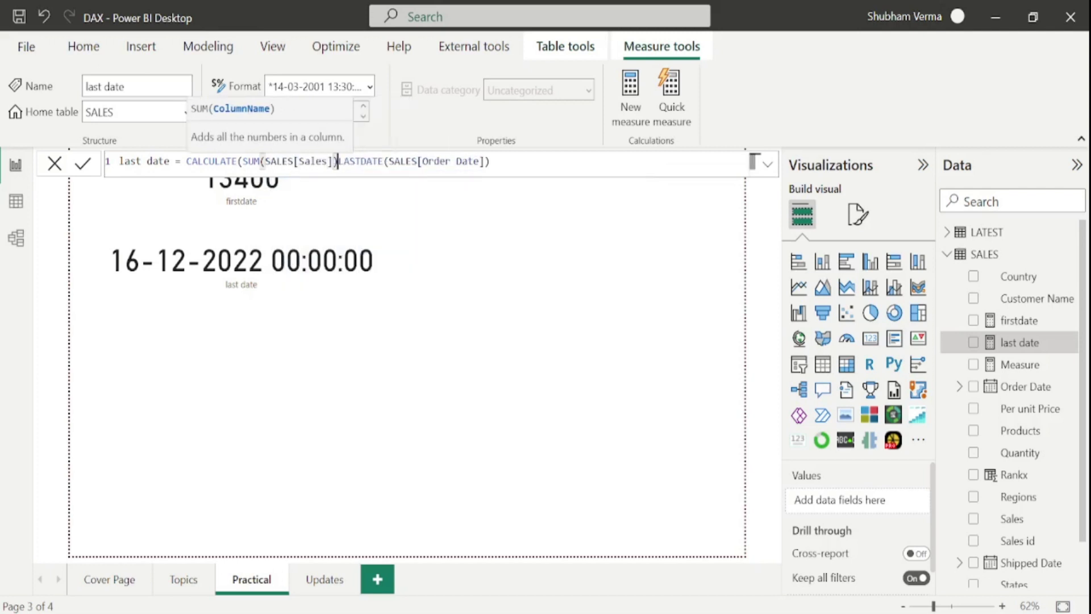
# - Make LASTDATE(SALES[Order Date]) the filter argument of CALCULATE, close the formula and commit the last date measure
pyautogui.write(',')
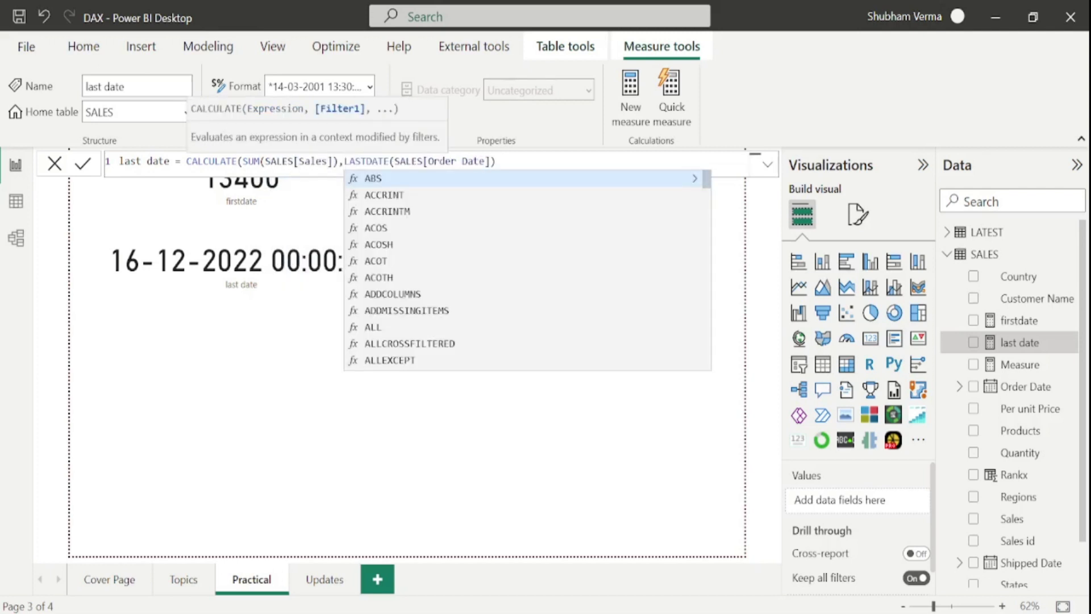
pyautogui.press('End')
pyautogui.write(')')
pyautogui.press('Return')
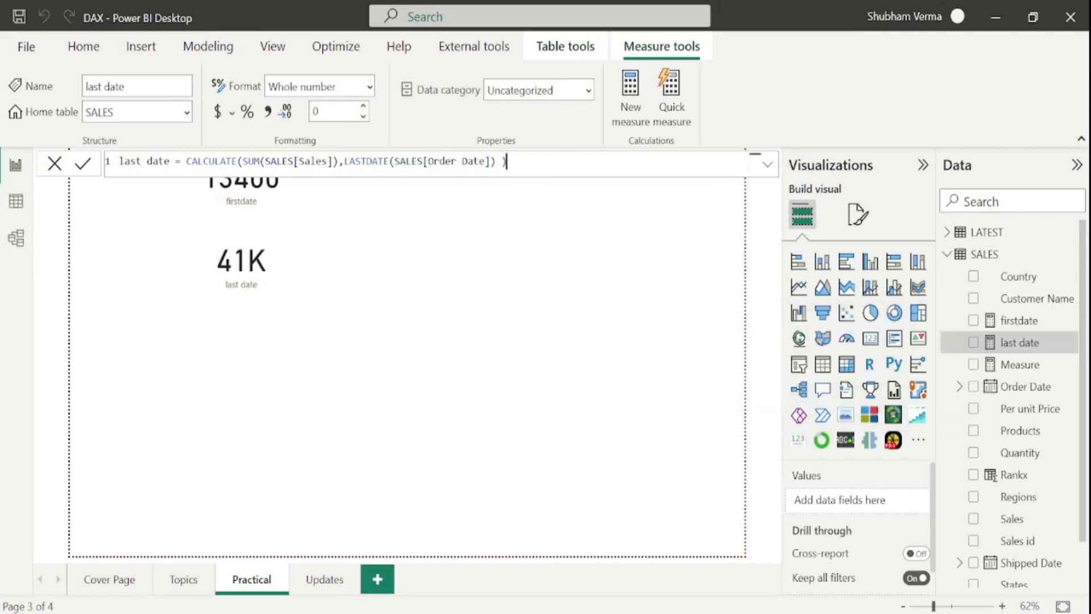
# - Set the last date card's callout value display units to None
pyautogui.click(304, 268)
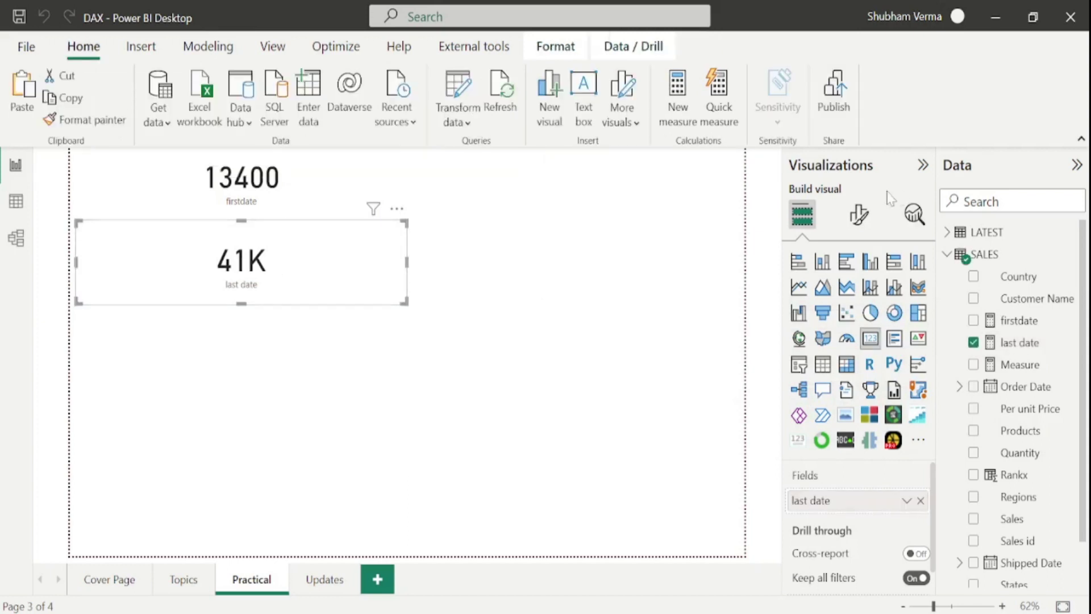
pyautogui.click(859, 214)
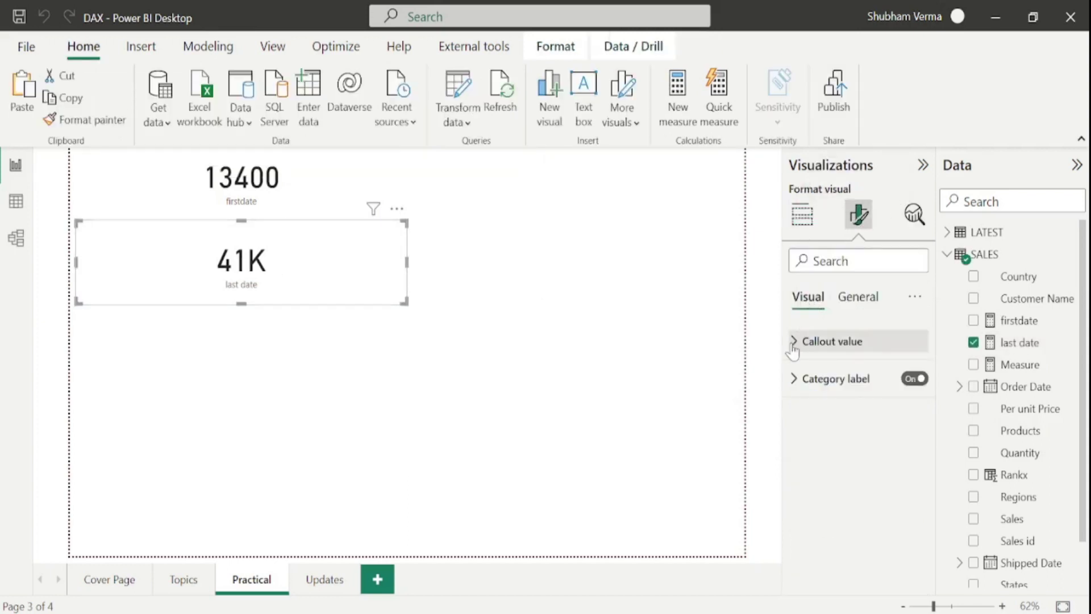
pyautogui.click(794, 342)
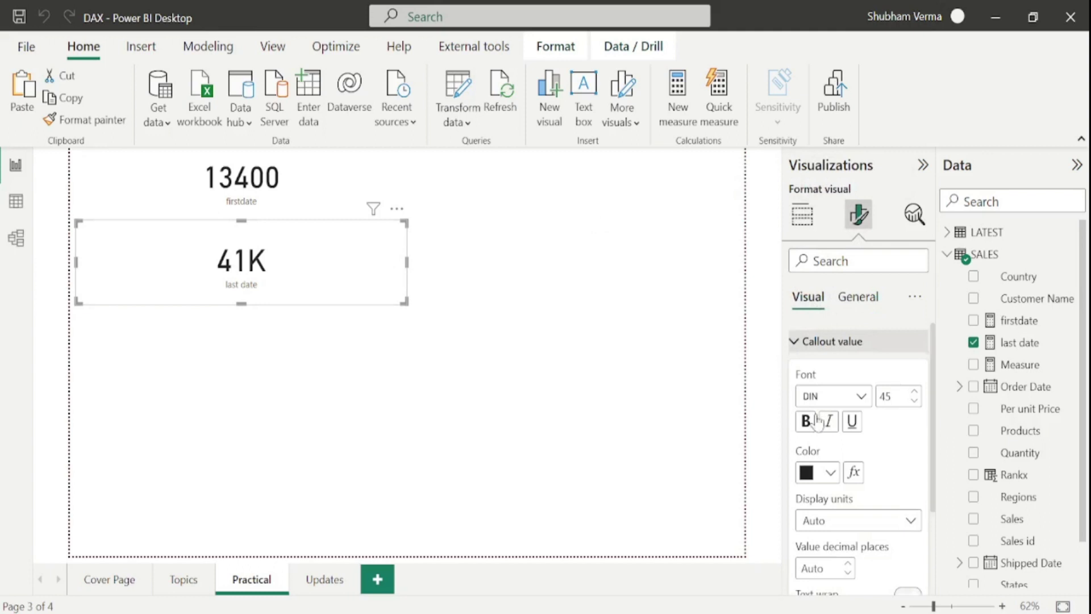
pyautogui.click(890, 528)
pyautogui.click(822, 421)
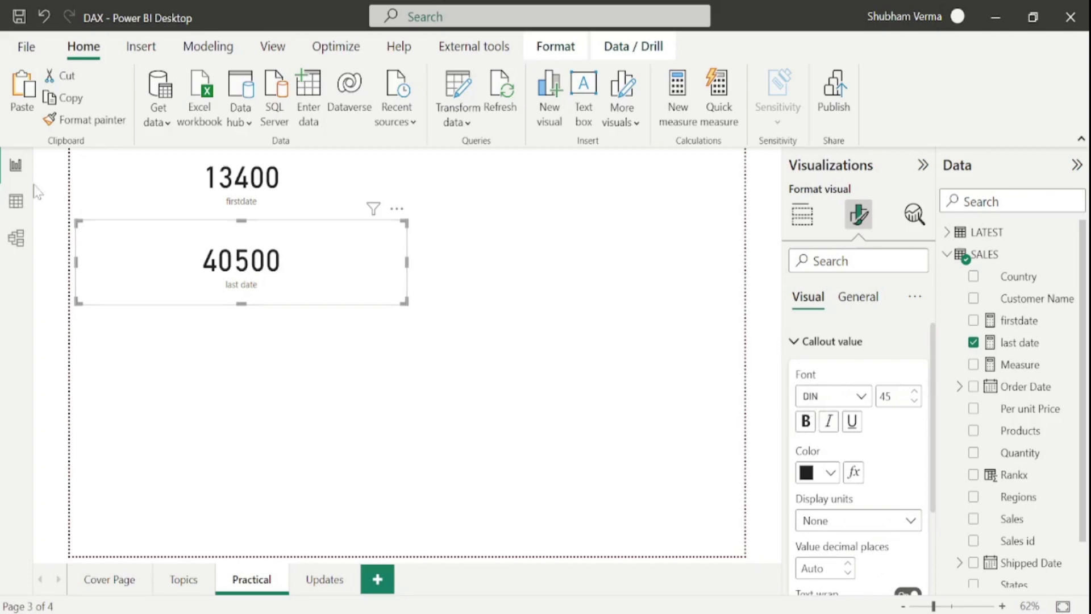
# - Open the SALES table data to check the Sales value for the latest Order Date
pyautogui.click(16, 200)
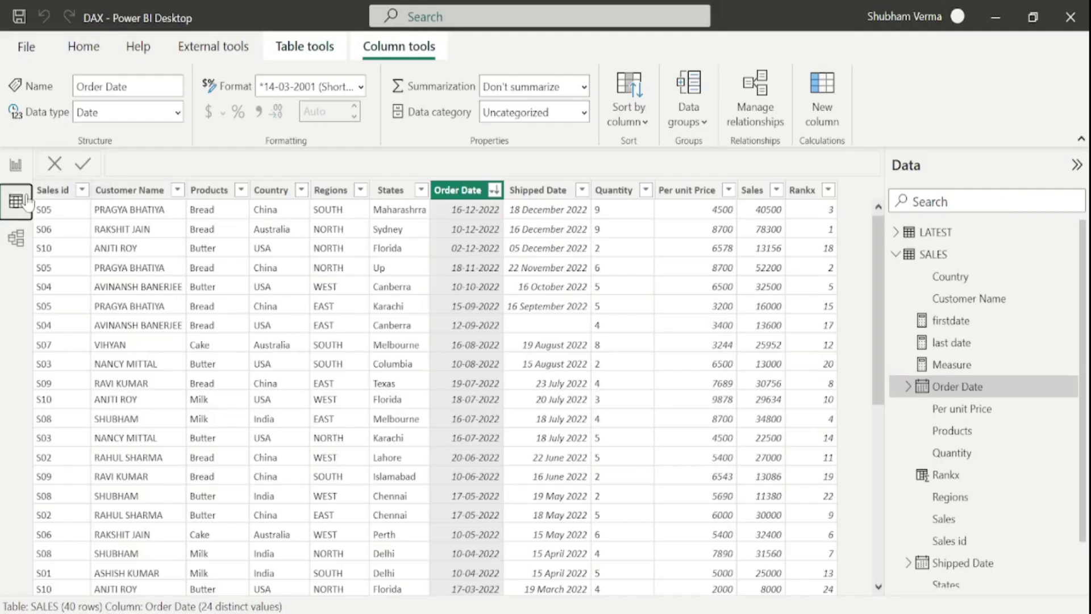
# - Compare the Sales value of the 16-12-2022 order with the last date card, ending on the Topics page
pyautogui.click(751, 216)
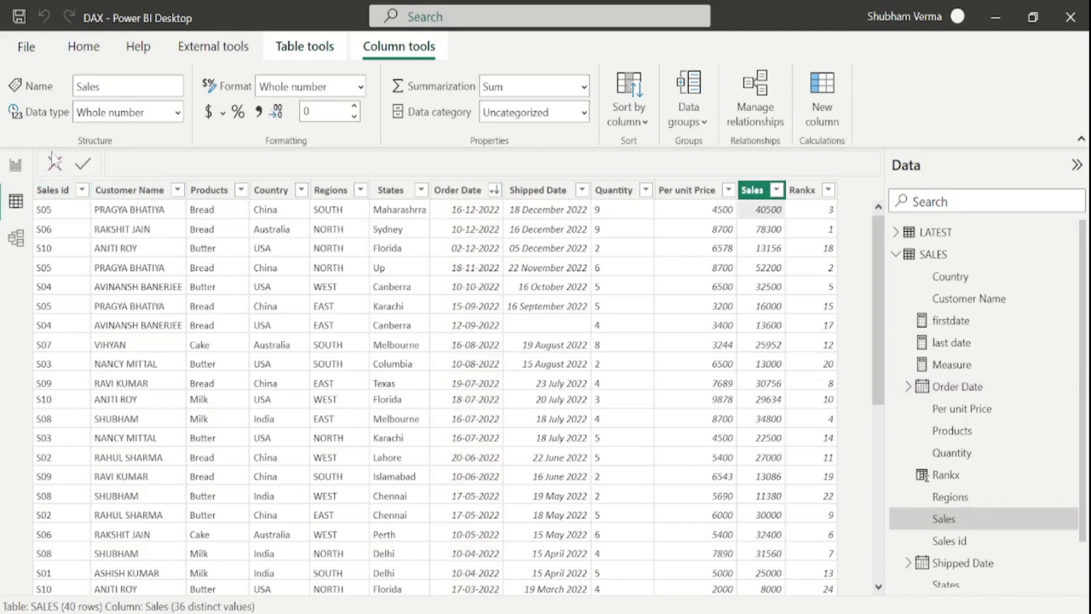
pyautogui.click(15, 166)
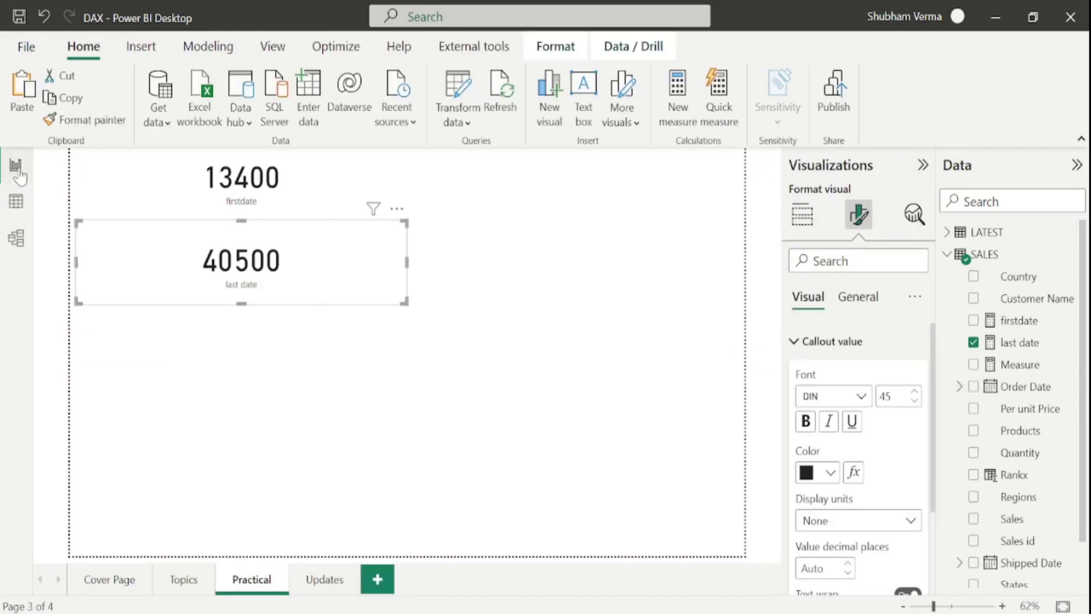
pyautogui.click(193, 585)
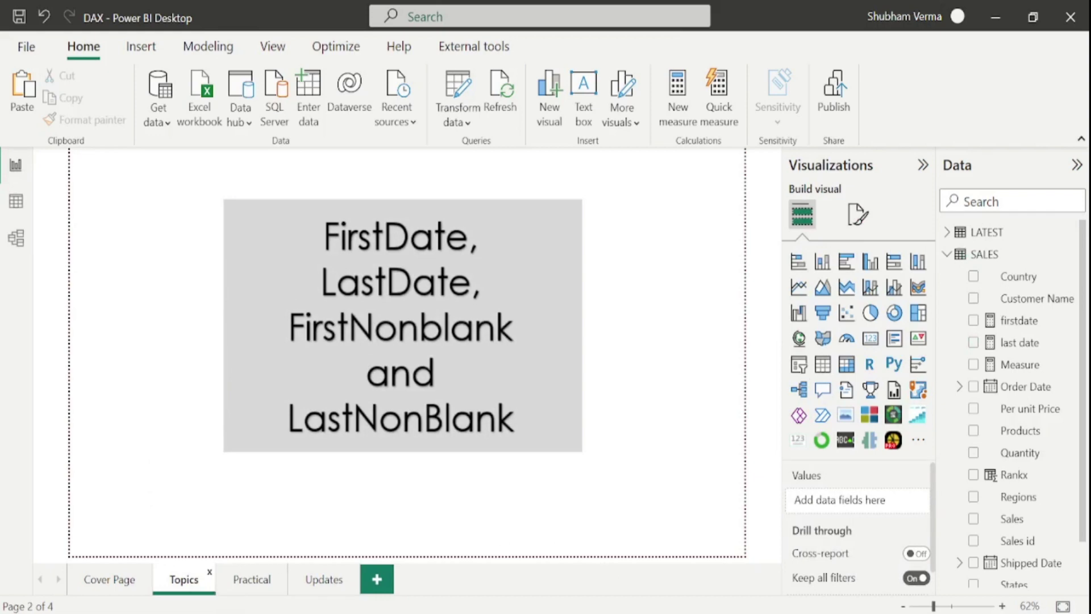
# - Switch to the browser and review the FIRSTNONBLANK documentation's syntax, parameters and return value on Microsoft Learn
pyautogui.hotkey('alt', 'Tab')
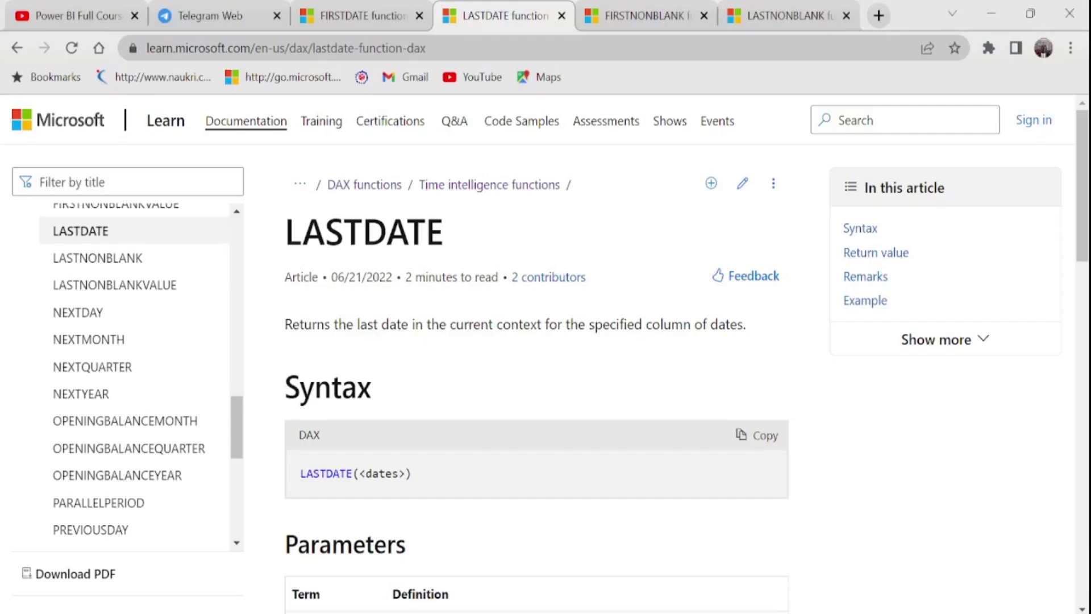
pyautogui.click(625, 13)
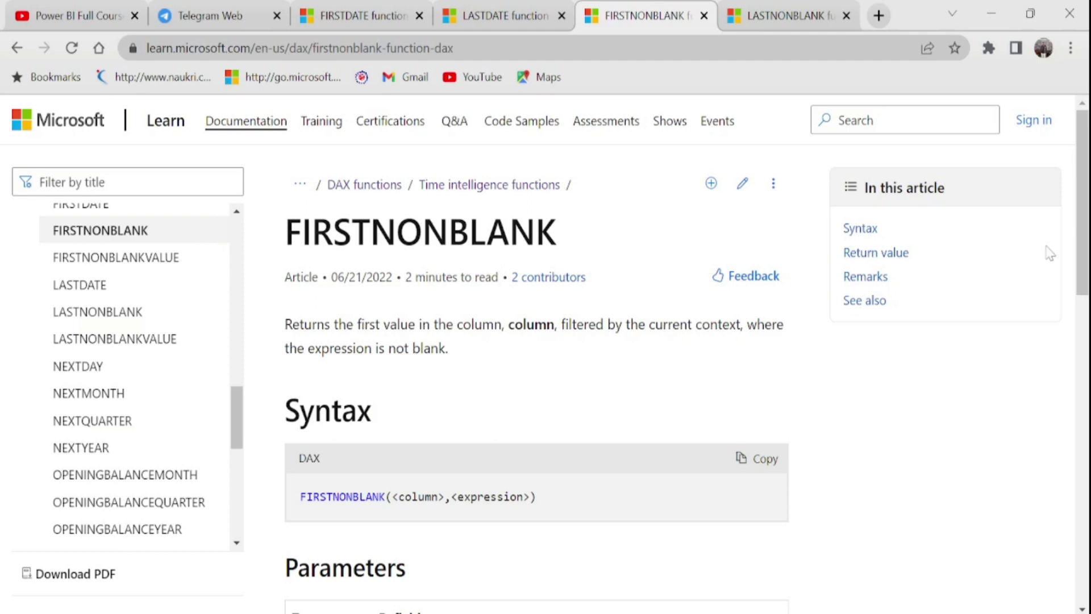
pyautogui.moveTo(1083, 227); pyautogui.dragTo(1082, 343)
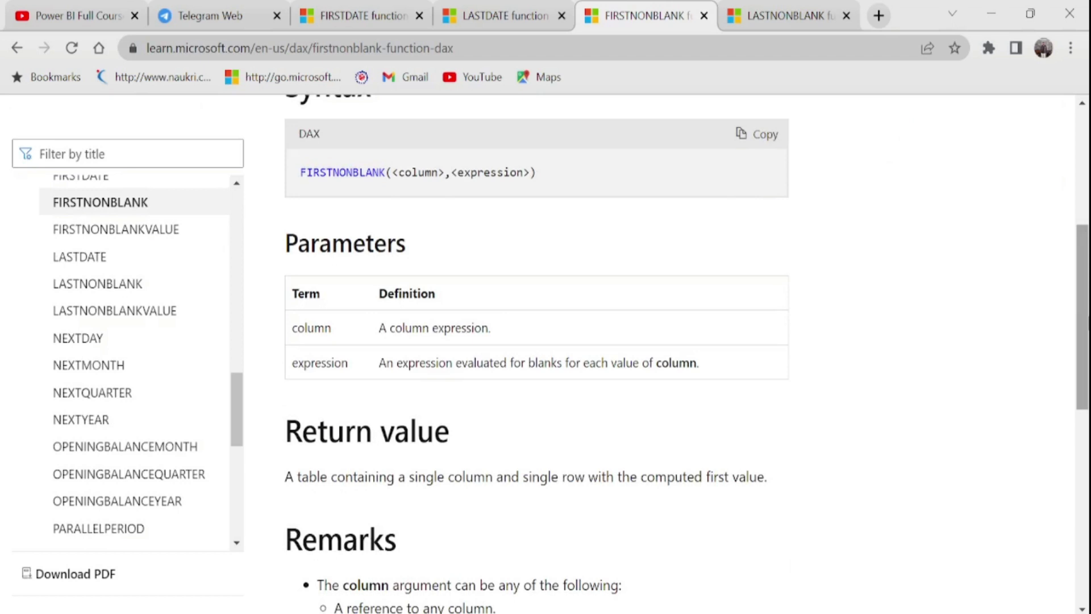
pyautogui.moveTo(1083, 319); pyautogui.dragTo(1083, 204)
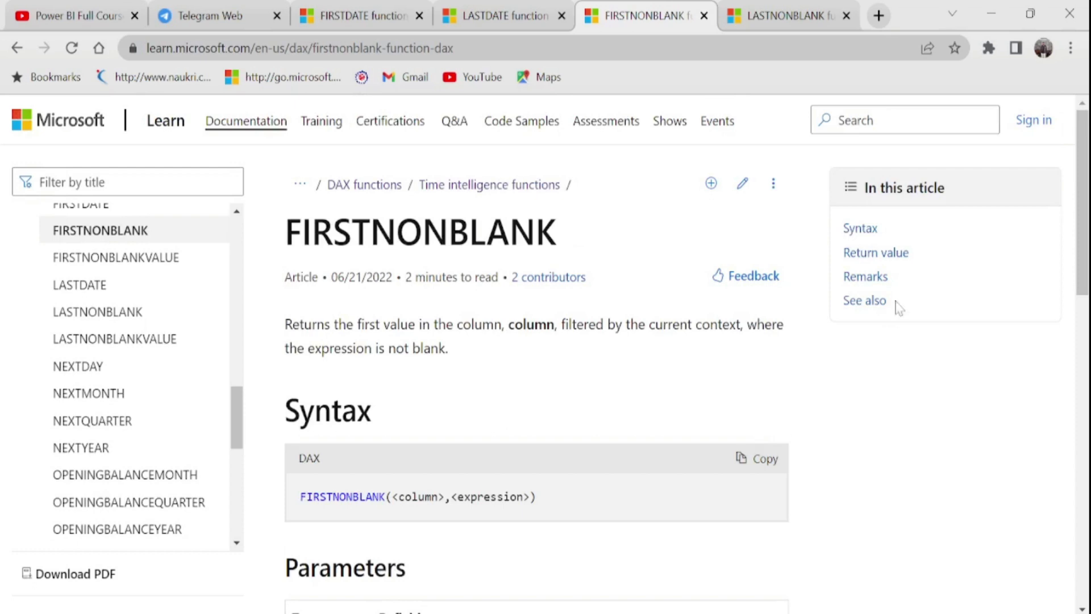
# - Switch back to Power BI Desktop and examine the Dates and Sales columns of the LATEST table for blank sales
pyautogui.hotkey('alt', 'Tab')
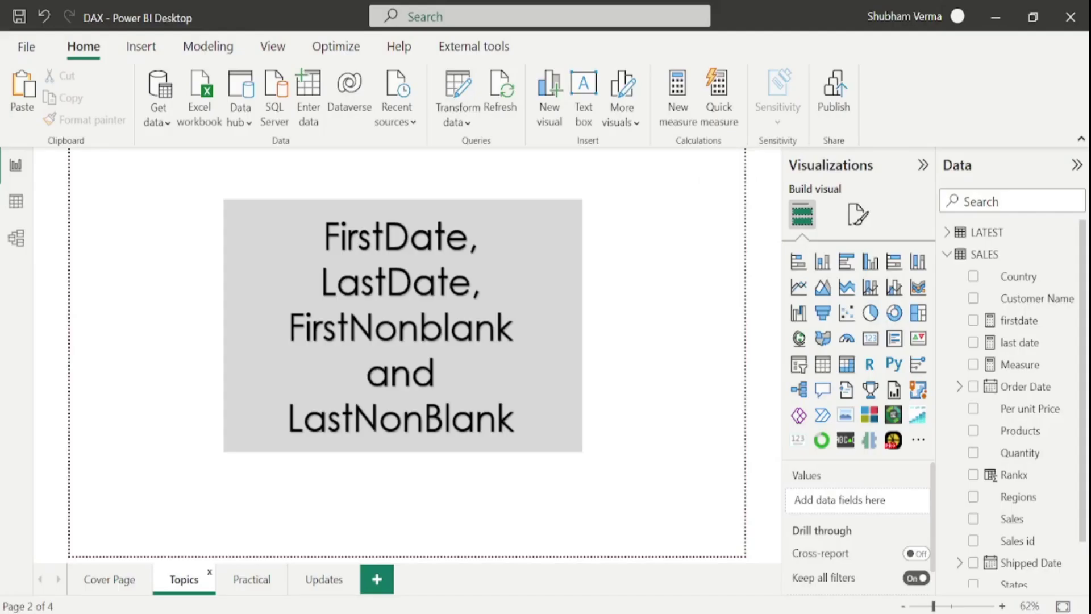
pyautogui.click(993, 234)
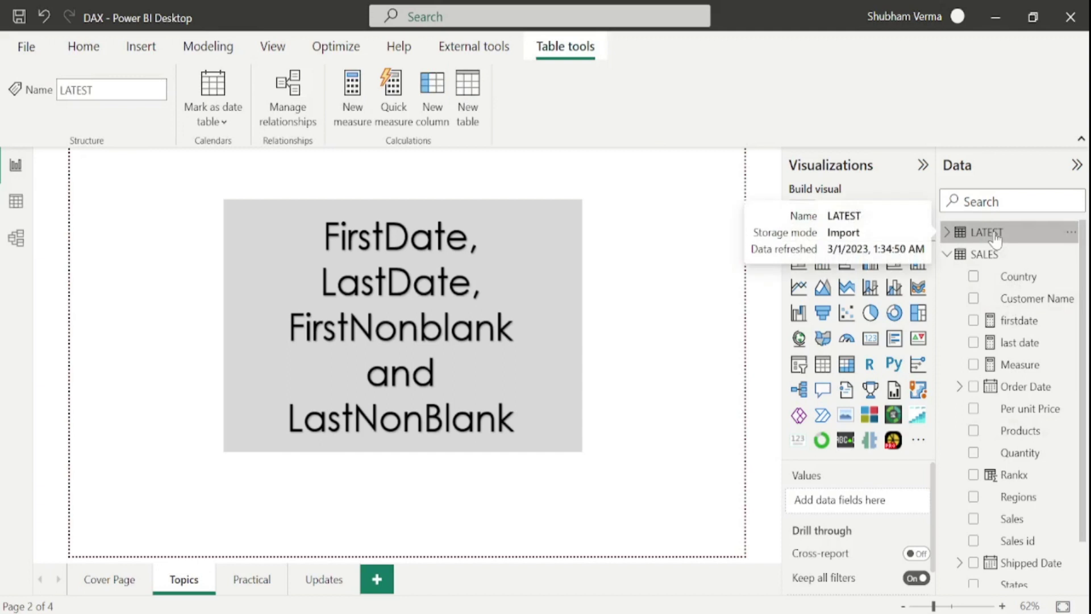
pyautogui.click(18, 203)
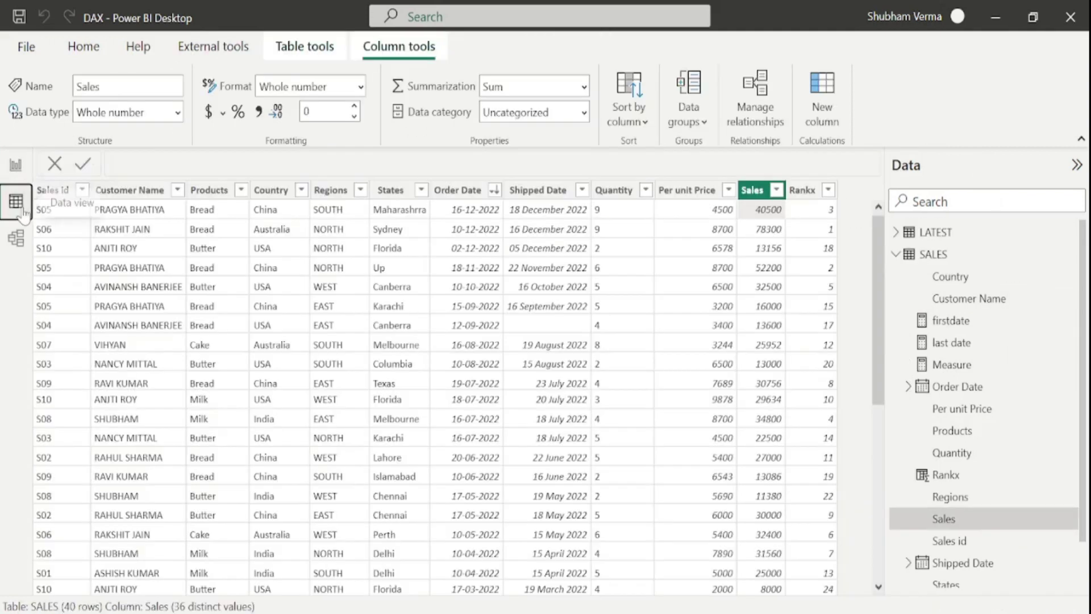
pyautogui.click(944, 233)
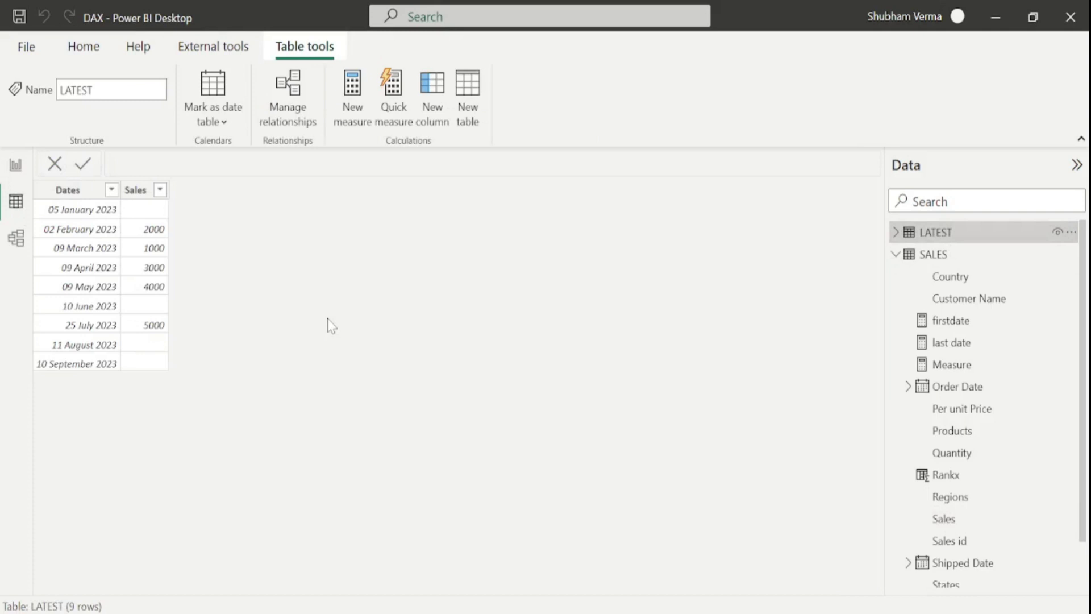
pyautogui.click(67, 190)
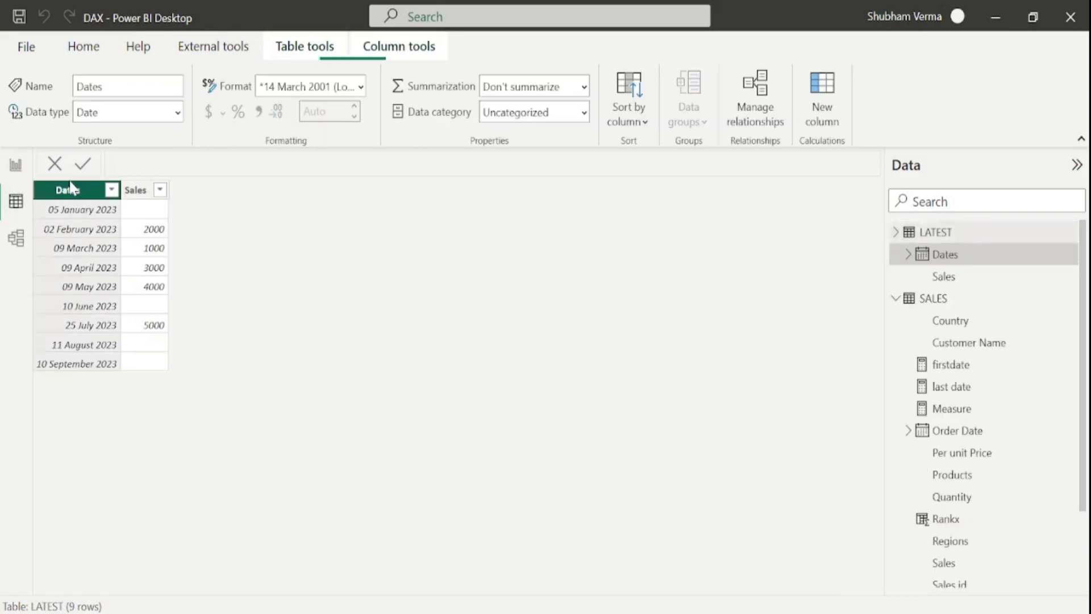
pyautogui.click(137, 189)
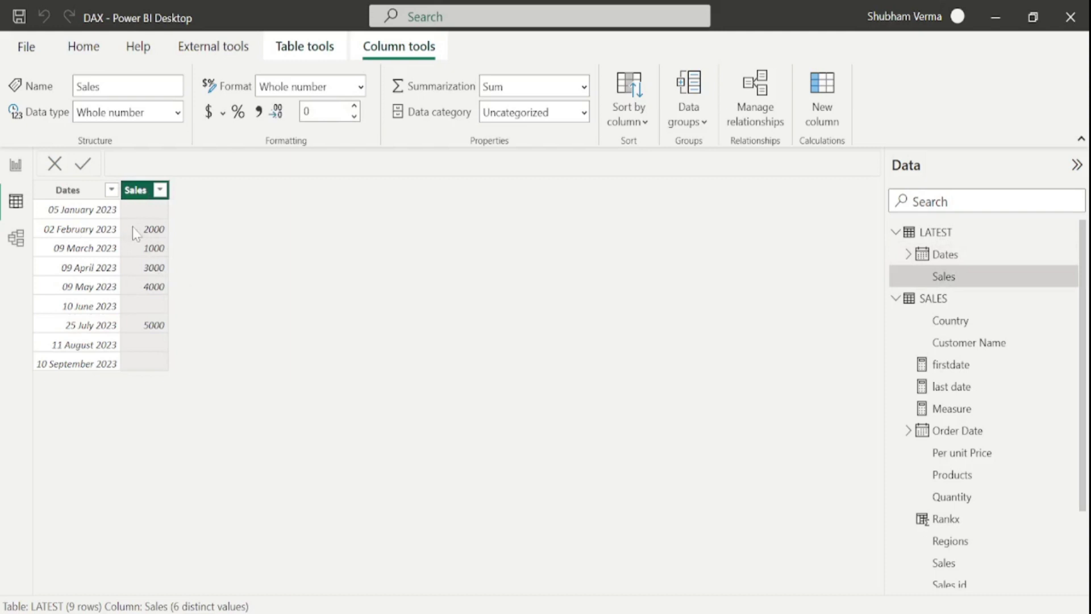
pyautogui.click(164, 236)
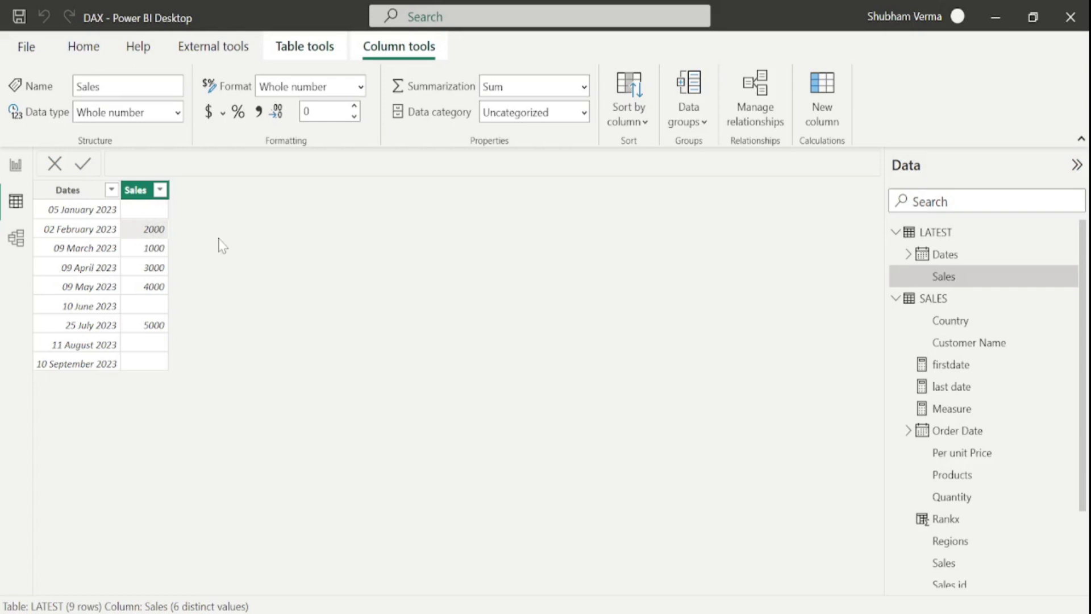
# - Create a new measure in the SALES table from the Practical report page and name it first non blank
pyautogui.click(16, 164)
pyautogui.click(263, 588)
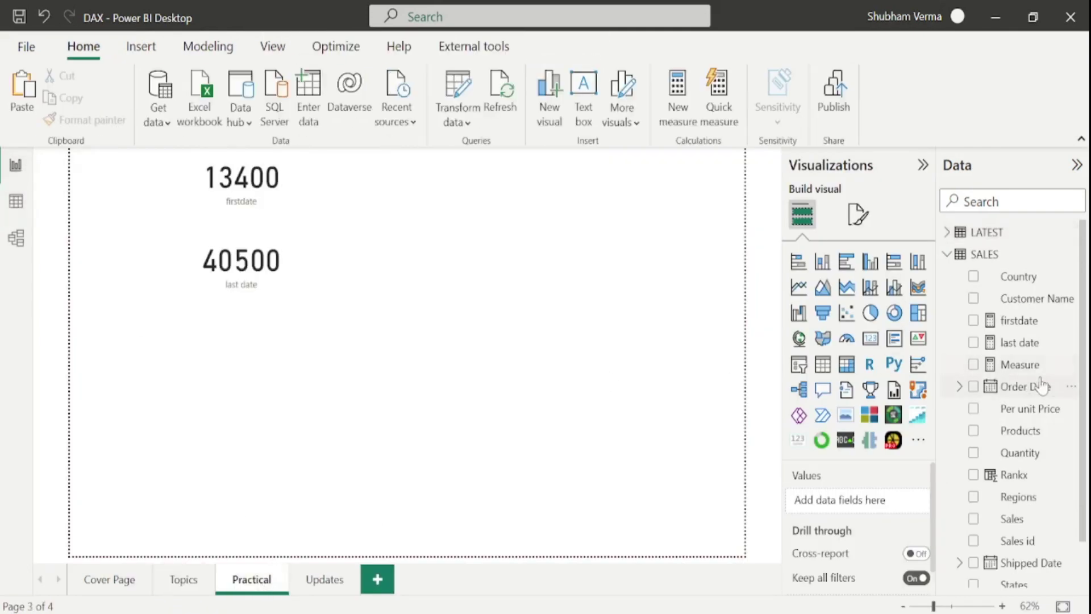
pyautogui.click(1073, 364)
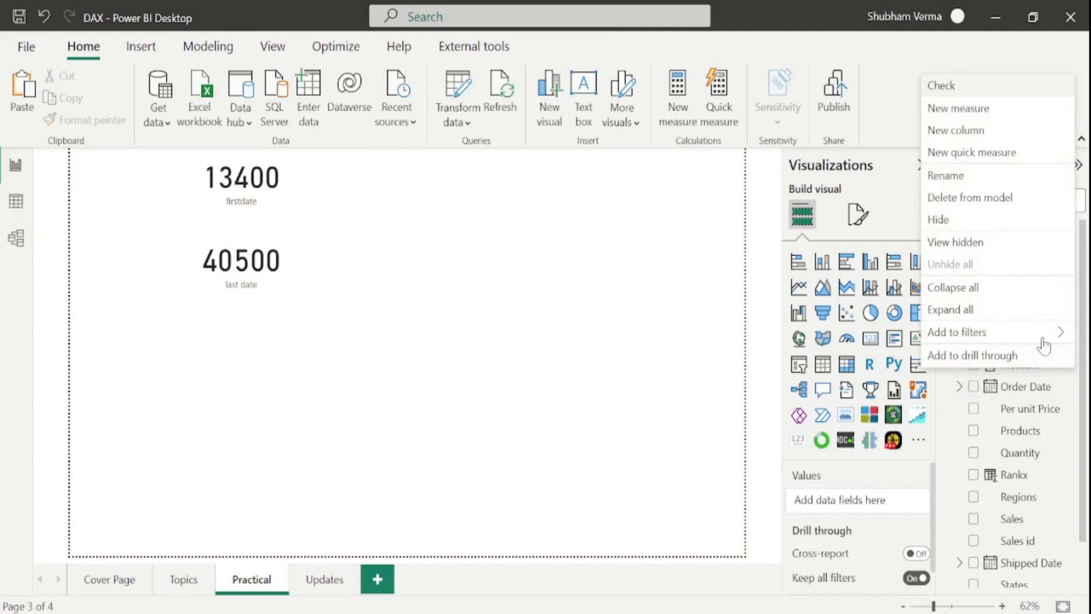
pyautogui.click(997, 110)
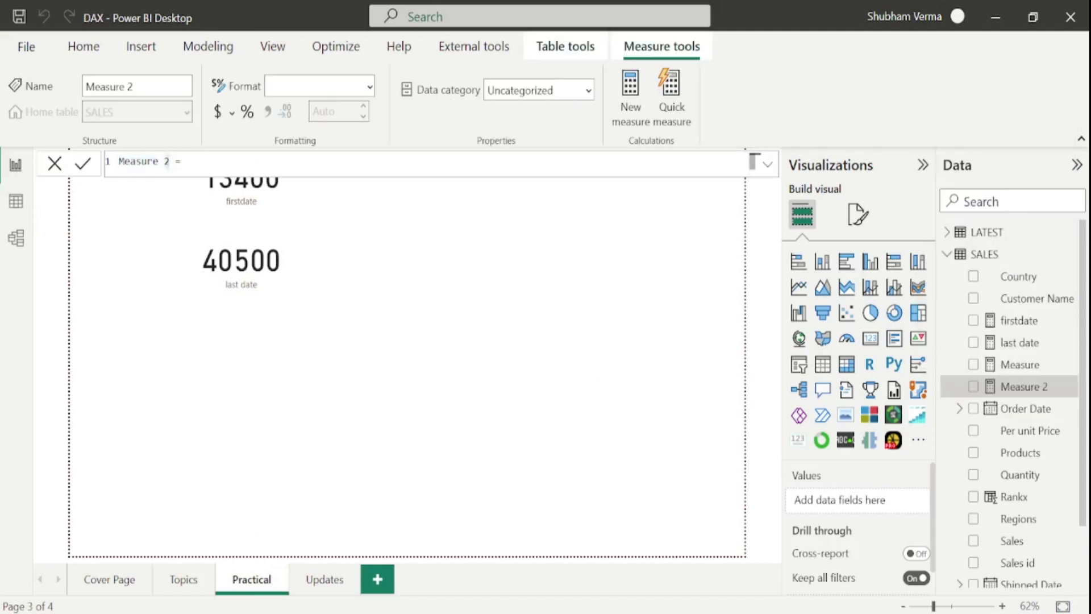
pyautogui.press('BackSpace')
pyautogui.press('BackSpace')
pyautogui.press('BackSpace')
pyautogui.press('BackSpace')
pyautogui.press('BackSpace')
pyautogui.press('BackSpace')
pyautogui.press('BackSpace')
pyautogui.press('BackSpace')
pyautogui.press('BackSpace')
pyautogui.write('first non blank')
pyautogui.press('Right')
pyautogui.press('Right')
pyautogui.press('Right')
# - Start the first non blank formula with FIRSTNONBLANK and supply LATEST[Dates] as its column argument
pyautogui.write('first')
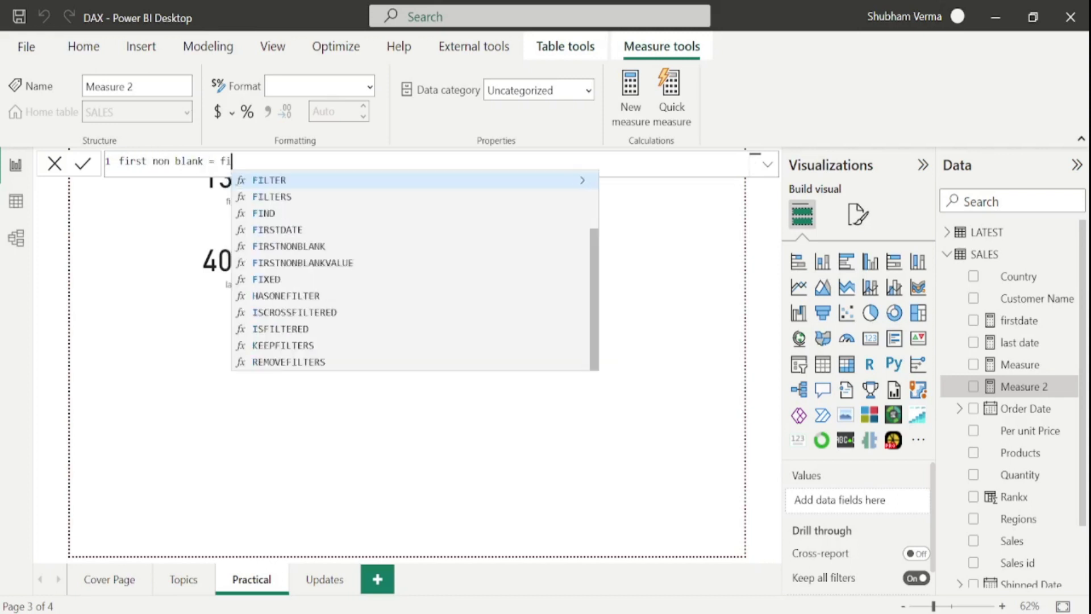
pyautogui.press('Down')
pyautogui.press('Down')
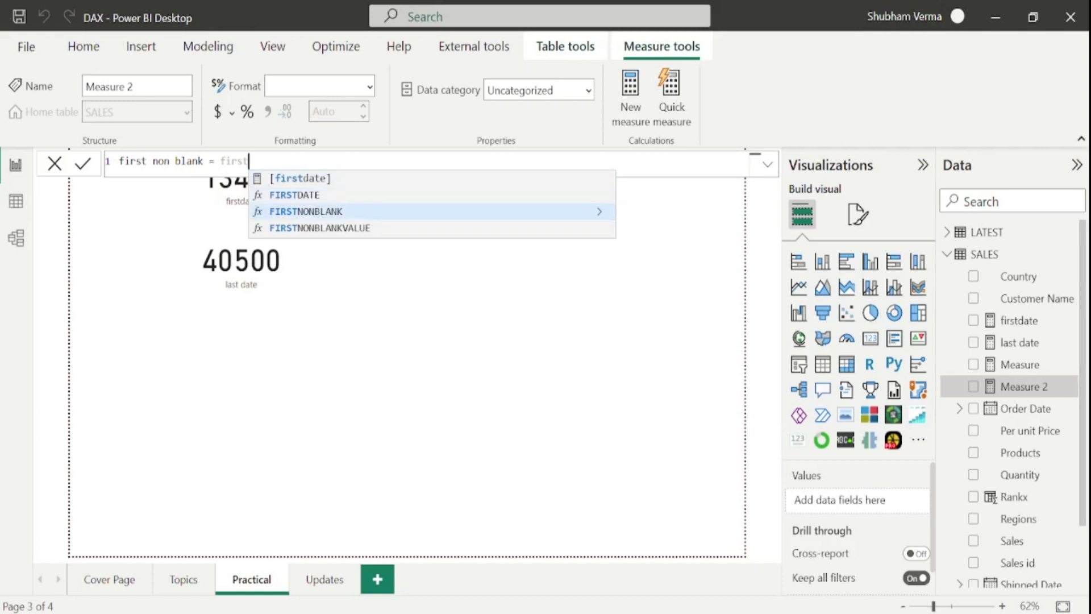
pyautogui.press('Tab')
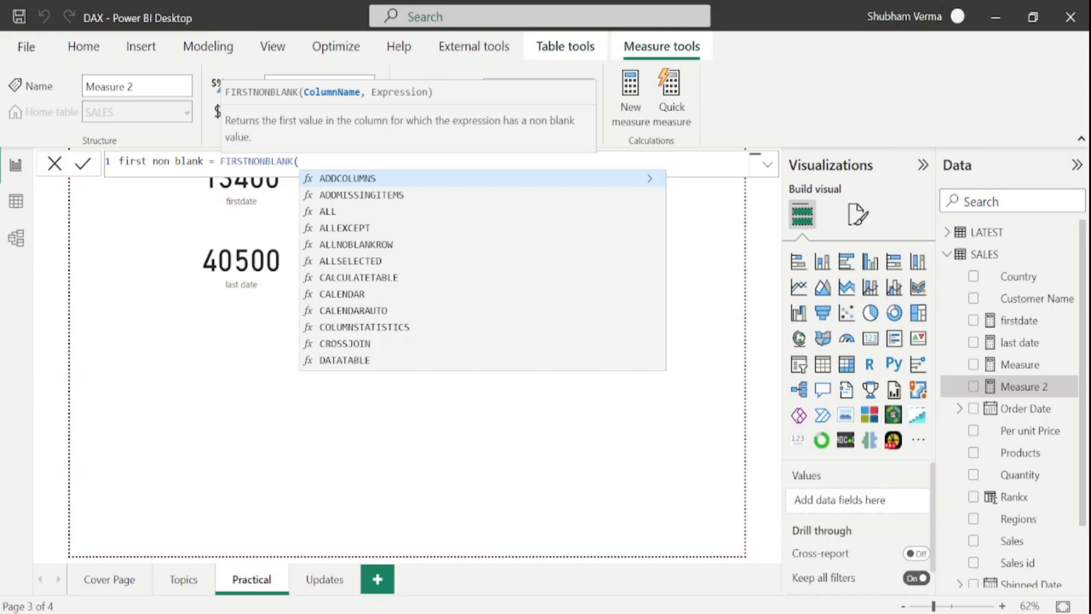
pyautogui.write('date')
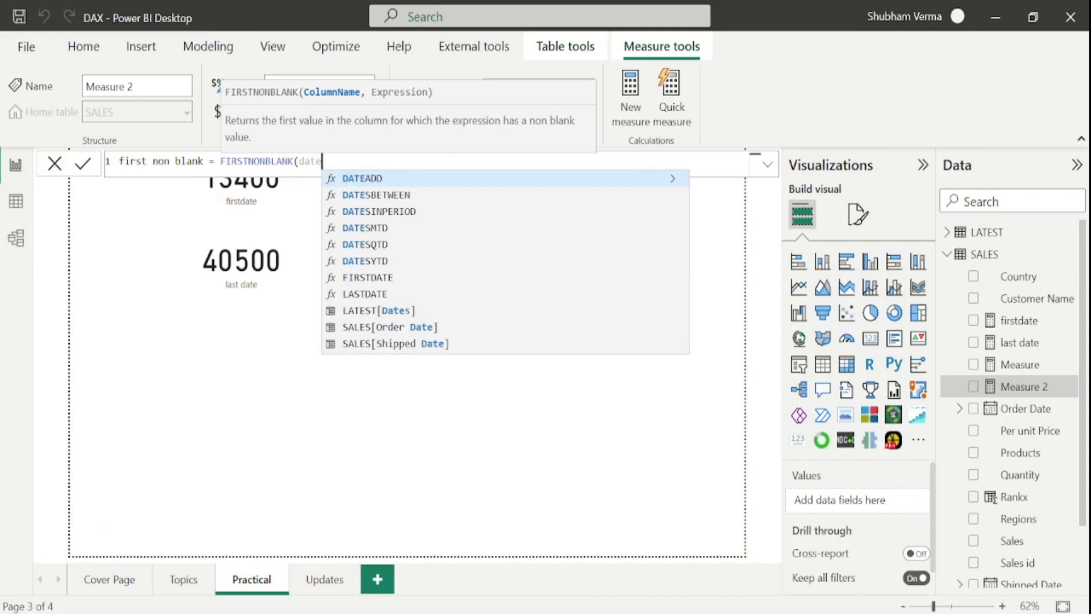
pyautogui.press('Up')
pyautogui.press('Up')
pyautogui.press('Up')
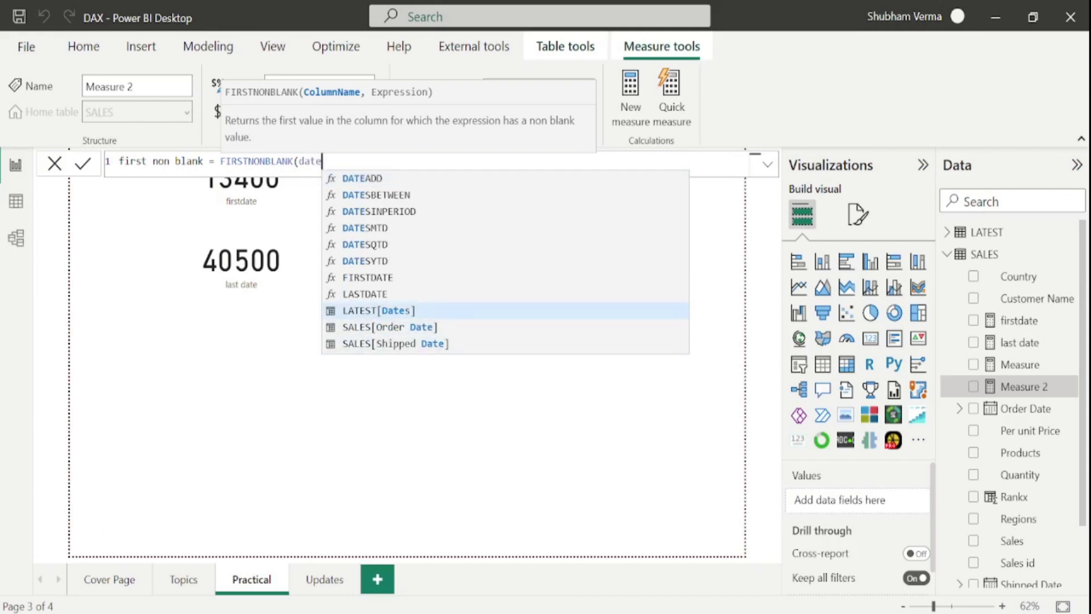
pyautogui.press('Tab')
pyautogui.write(',')
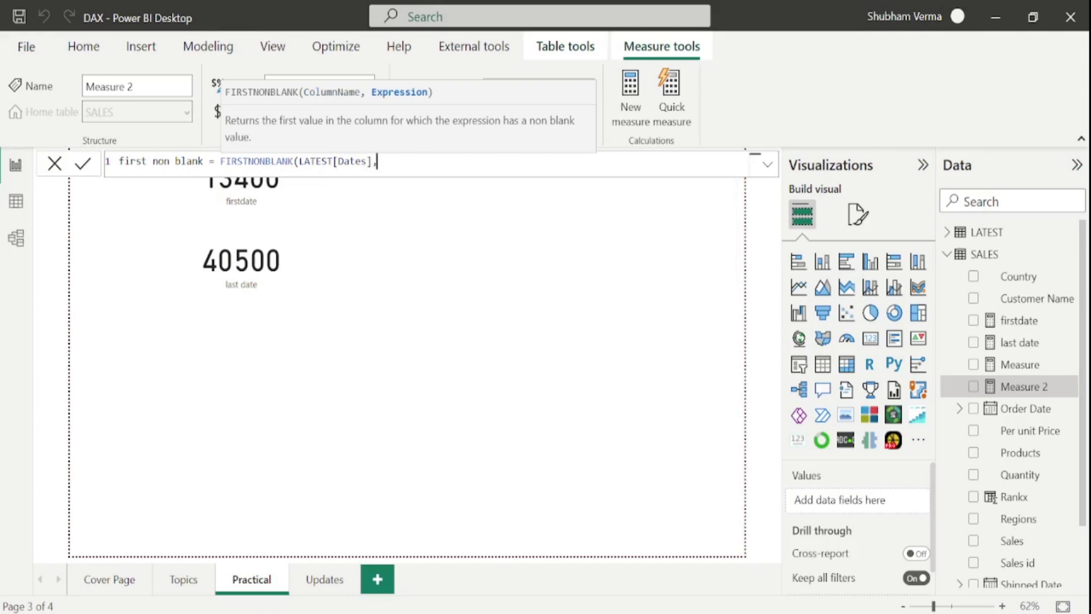
# - Add SUM(LATEST[Sales]) as the FIRSTNONBLANK expression, close the formula and commit the measure
pyautogui.write('SUM(')
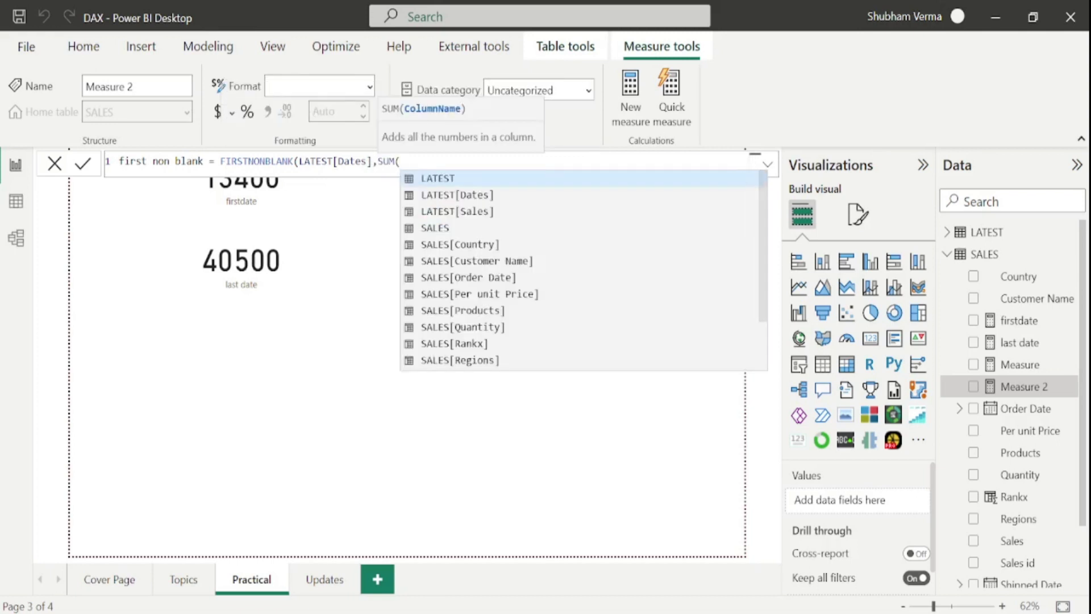
pyautogui.write('la')
pyautogui.press('Down')
pyautogui.press('Down')
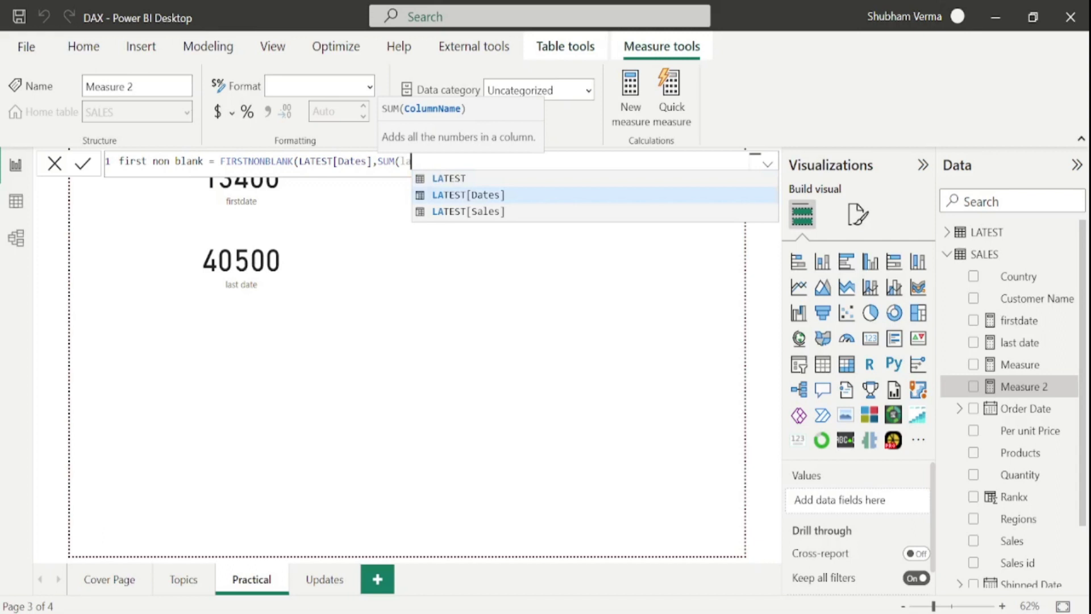
pyautogui.press('Tab')
pyautogui.write(')')
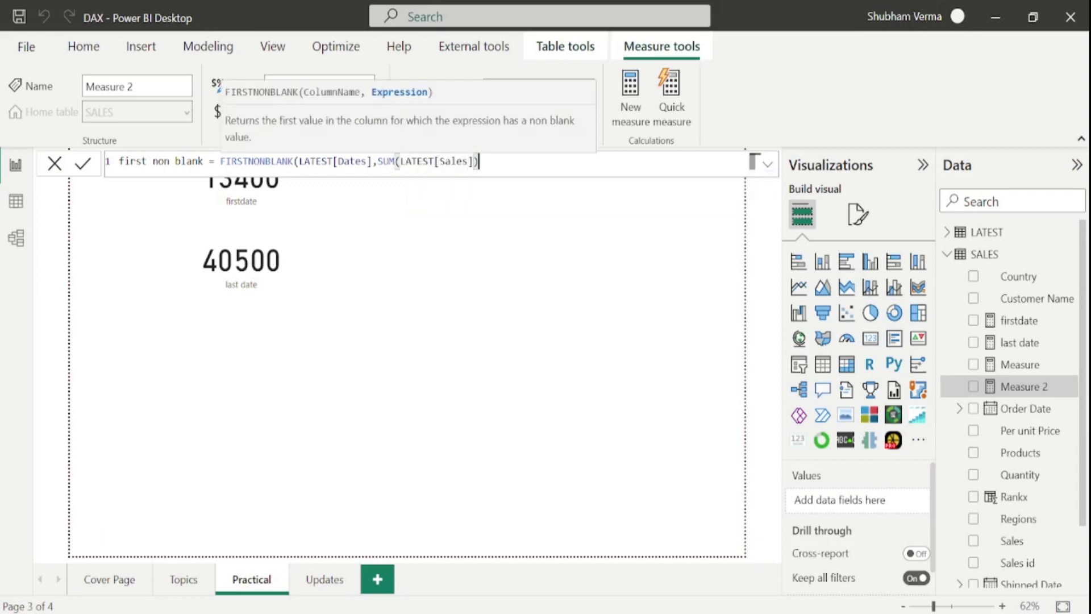
pyautogui.write(')')
pyautogui.press('Return')
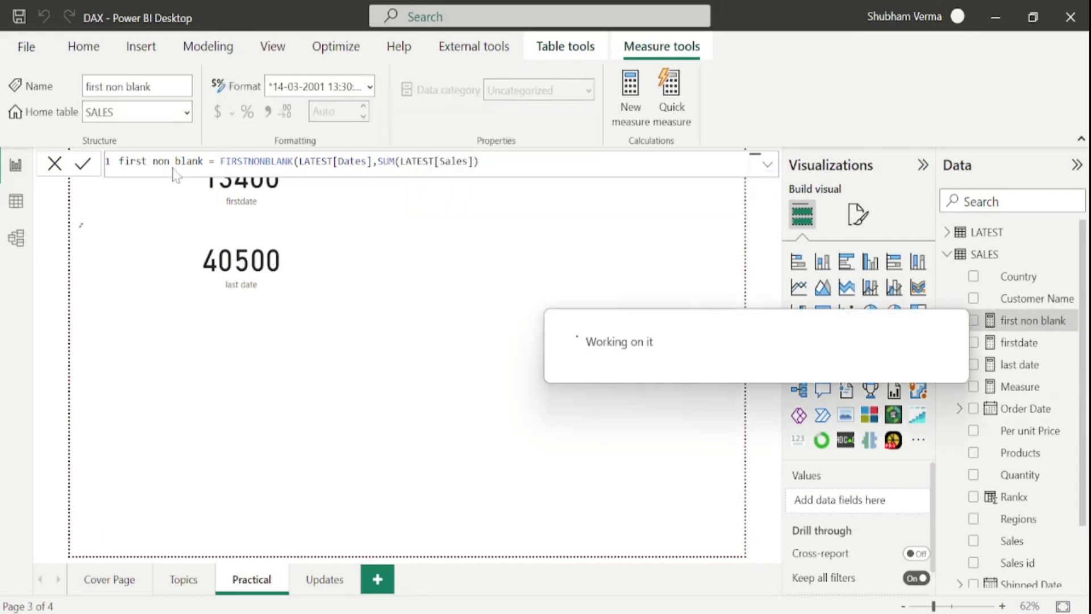
# - Place the first non blank measure below the last date card on the Practical page as a Card visual
pyautogui.moveTo(1034, 330); pyautogui.dragTo(256, 356)
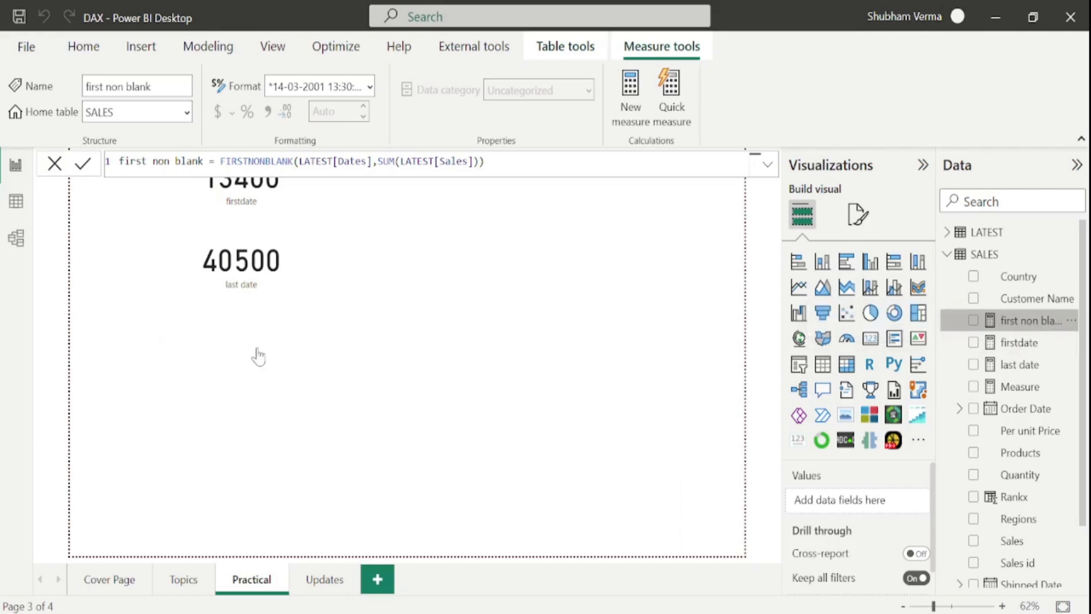
pyautogui.click(870, 338)
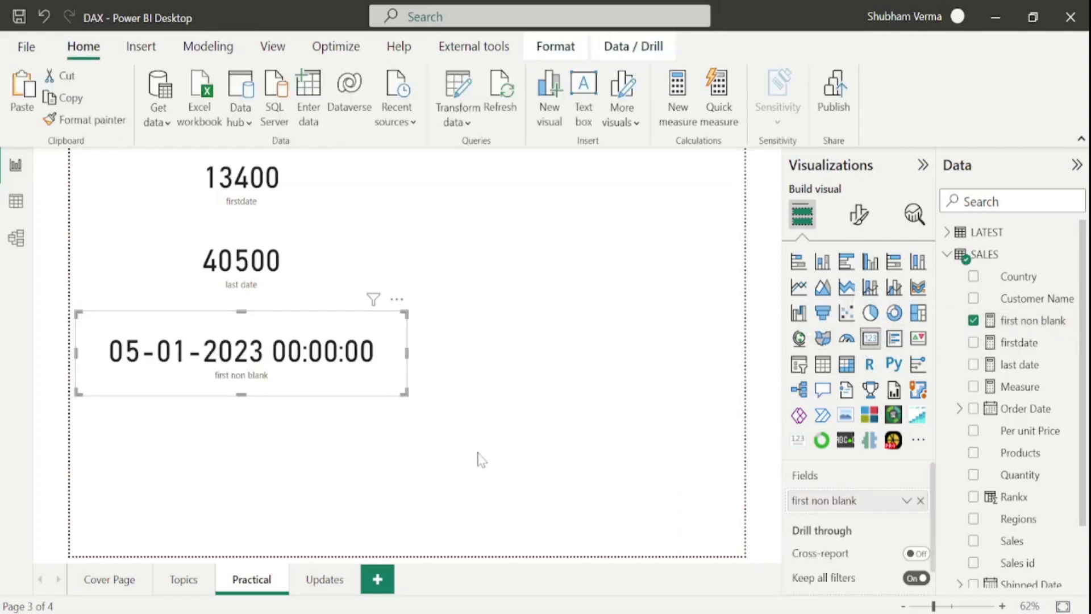
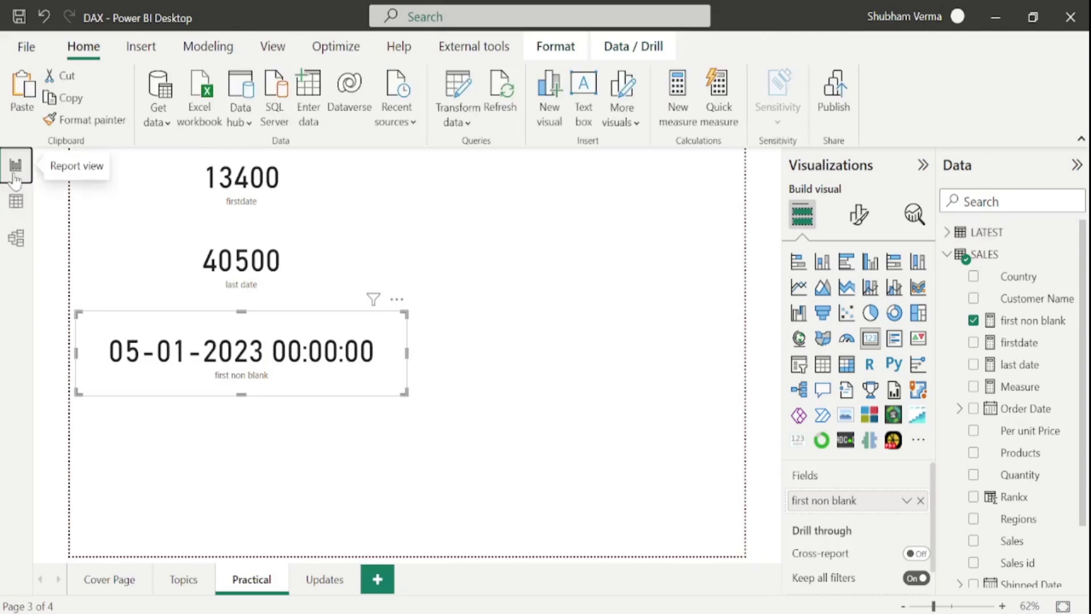
# - Compare the first non blank card's date with the Dates and Sales rows of the LATEST table
pyautogui.click(16, 201)
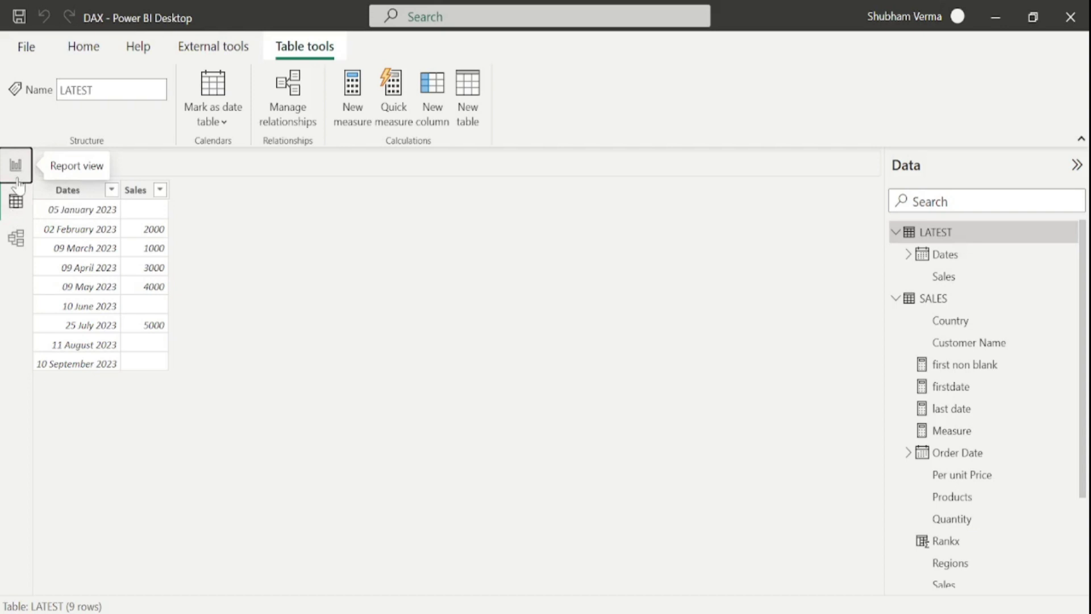
pyautogui.click(16, 168)
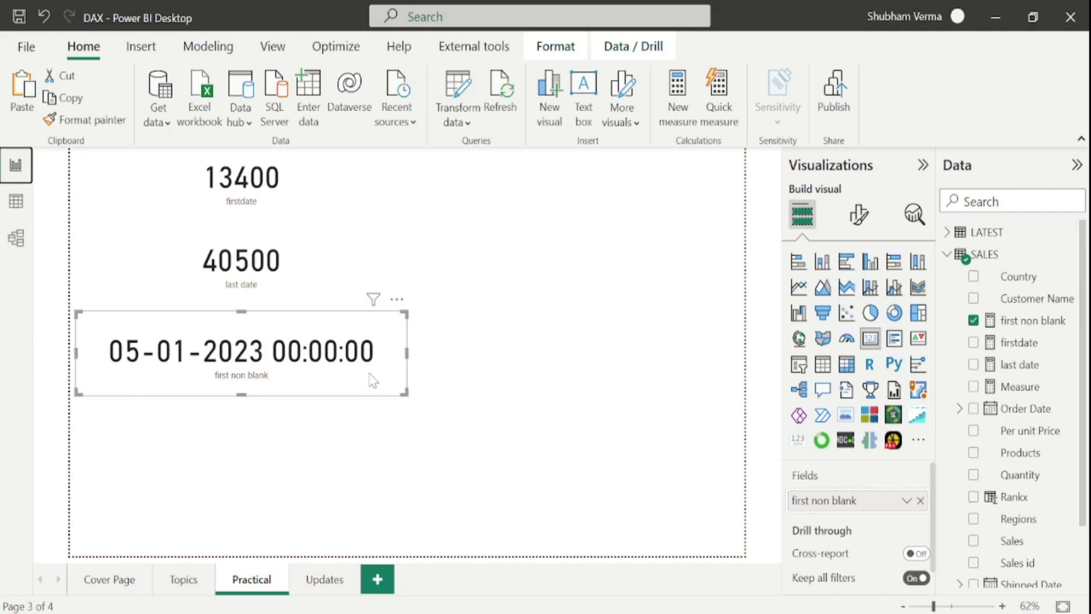
pyautogui.click(17, 202)
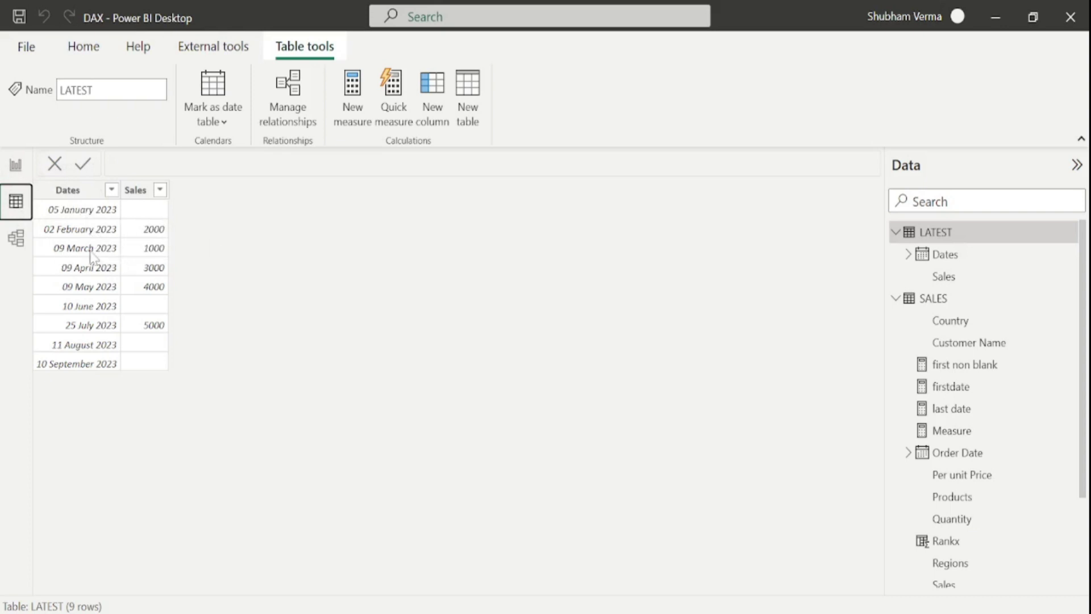
pyautogui.click(17, 171)
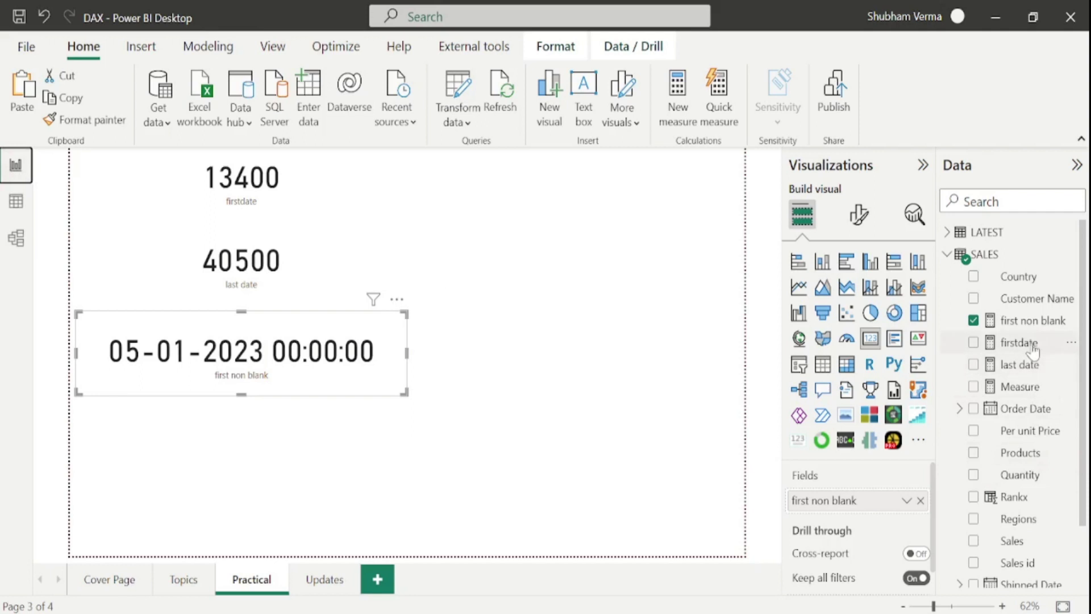
# - Review the first non blank formula's SUM(LATEST[Sales]) expression against the Dates and Sales rows of the LATEST table
pyautogui.click(1031, 320)
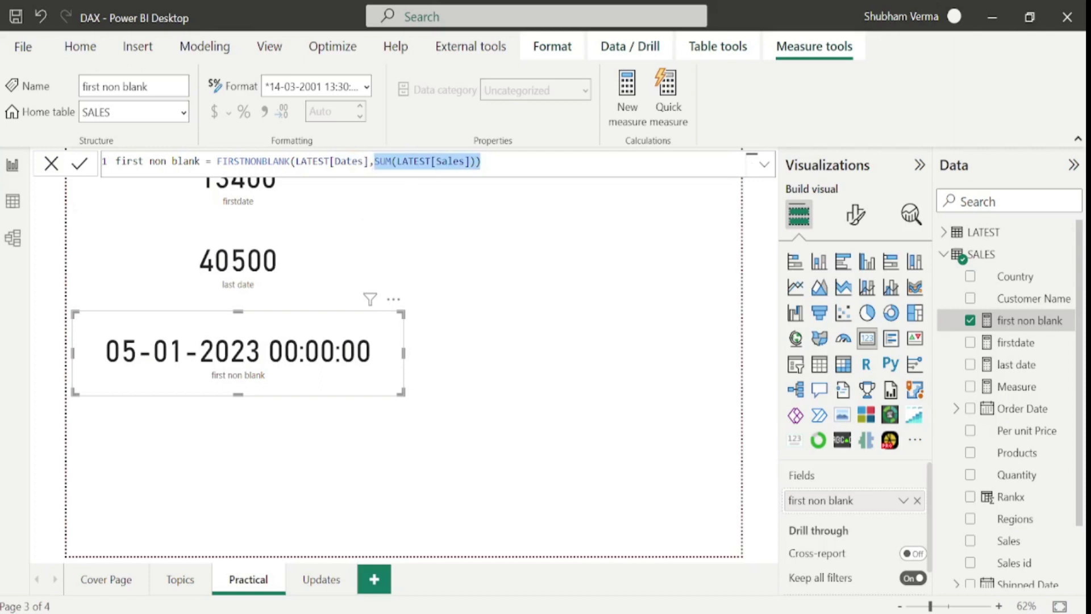
pyautogui.click(11, 210)
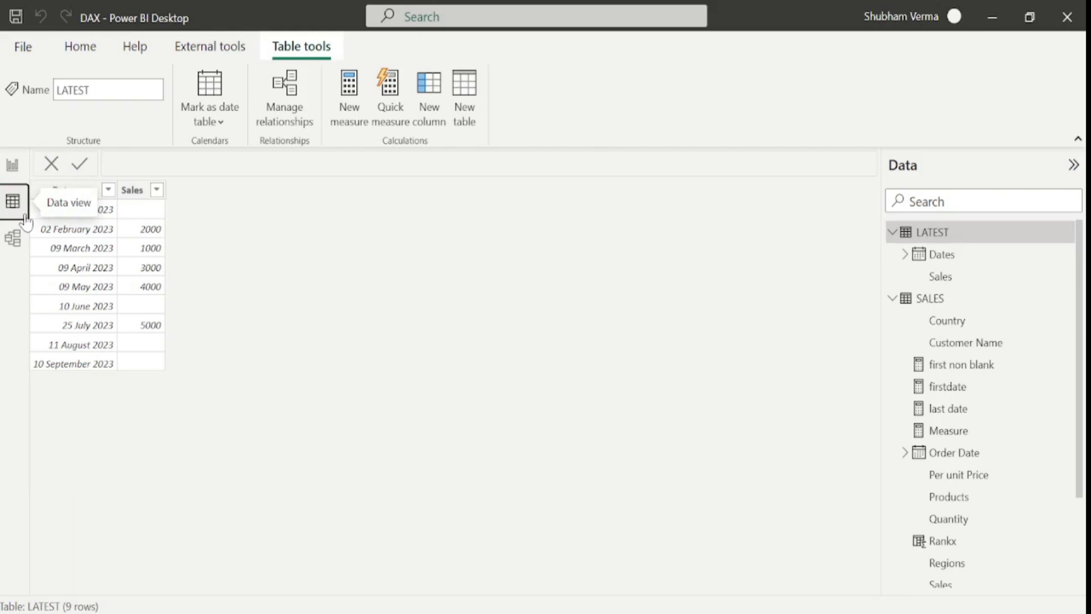
pyautogui.click(13, 165)
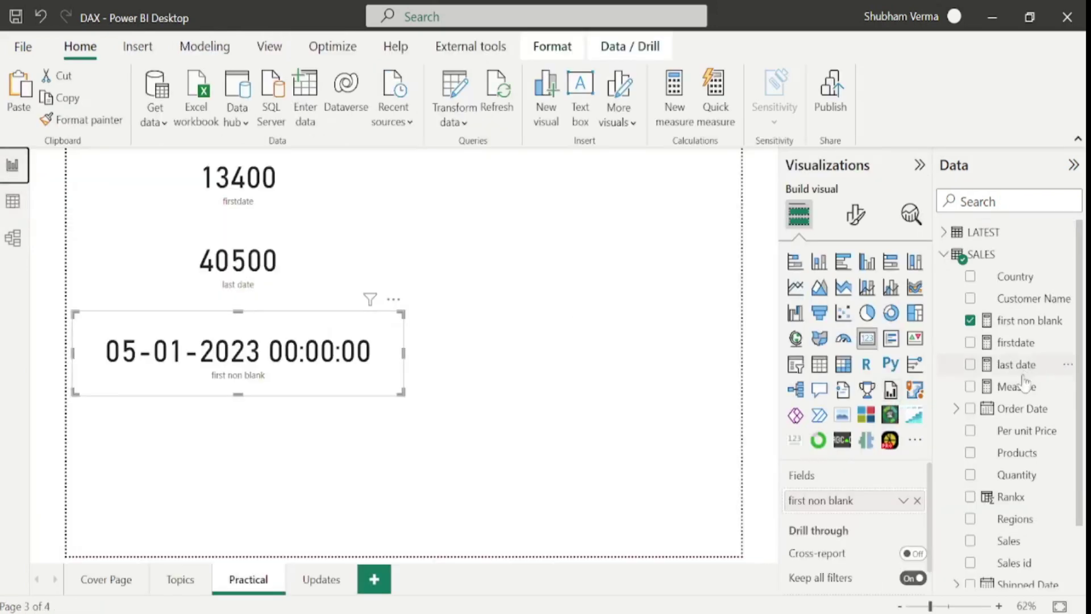
# - Wrap SUM(LATEST[Sales]) in CALCULATE in the first non blank measure, commit it and check the card's date against the LATEST table
pyautogui.click(1033, 323)
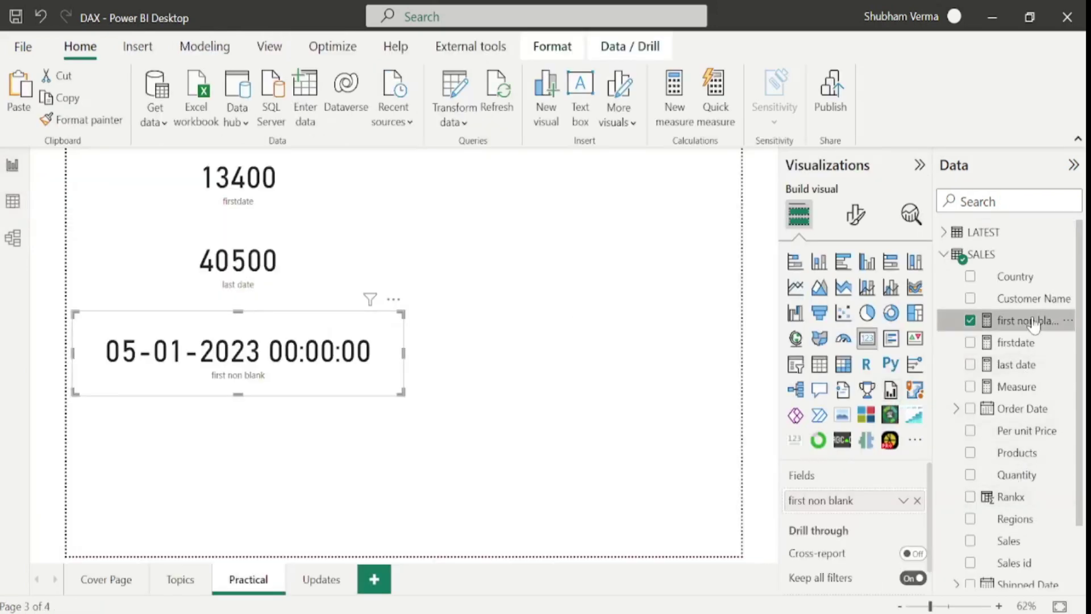
pyautogui.click(391, 161)
pyautogui.write('calSUM(LATEST[Sales]))')
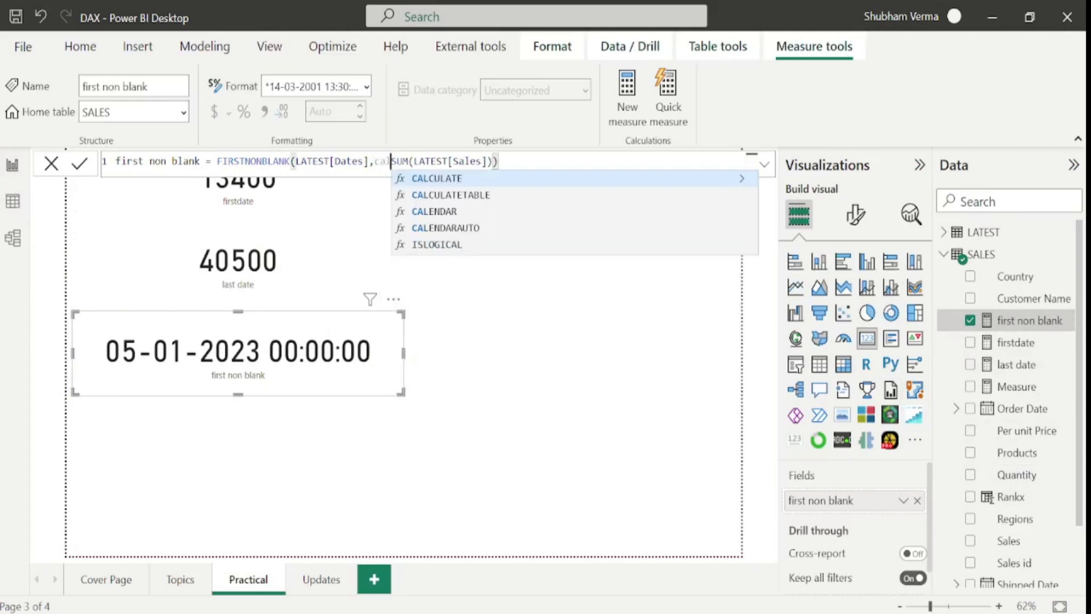
pyautogui.press('Tab')
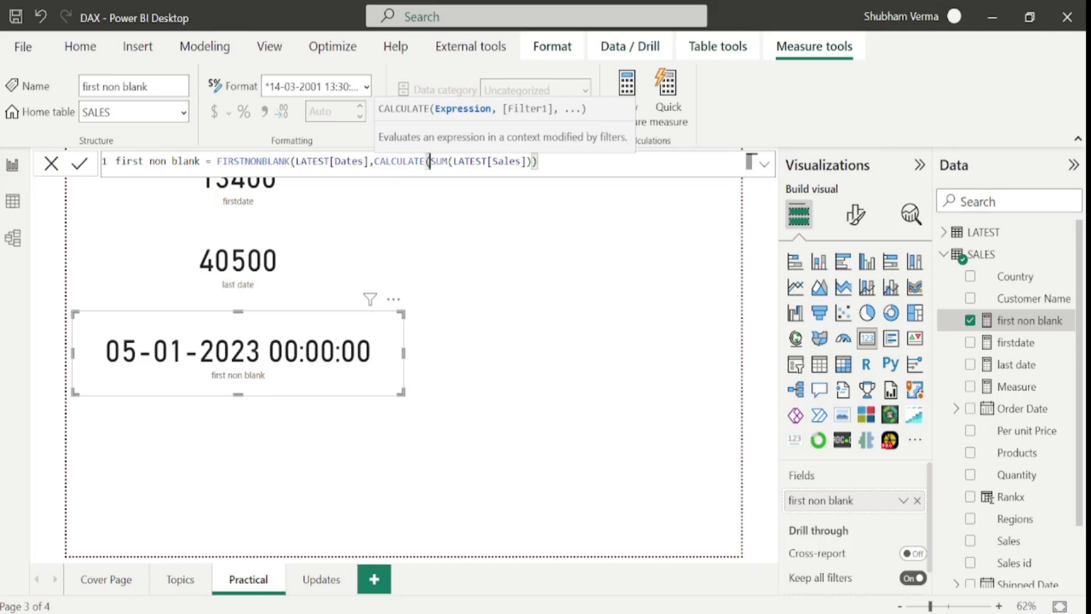
pyautogui.click(566, 177)
pyautogui.click(78, 319)
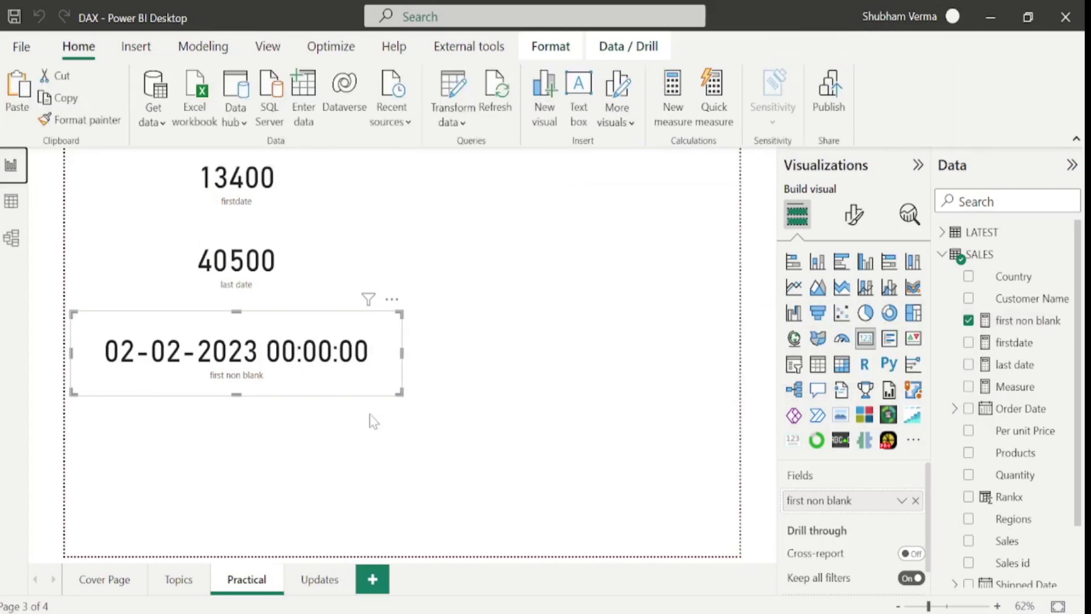
pyautogui.click(10, 204)
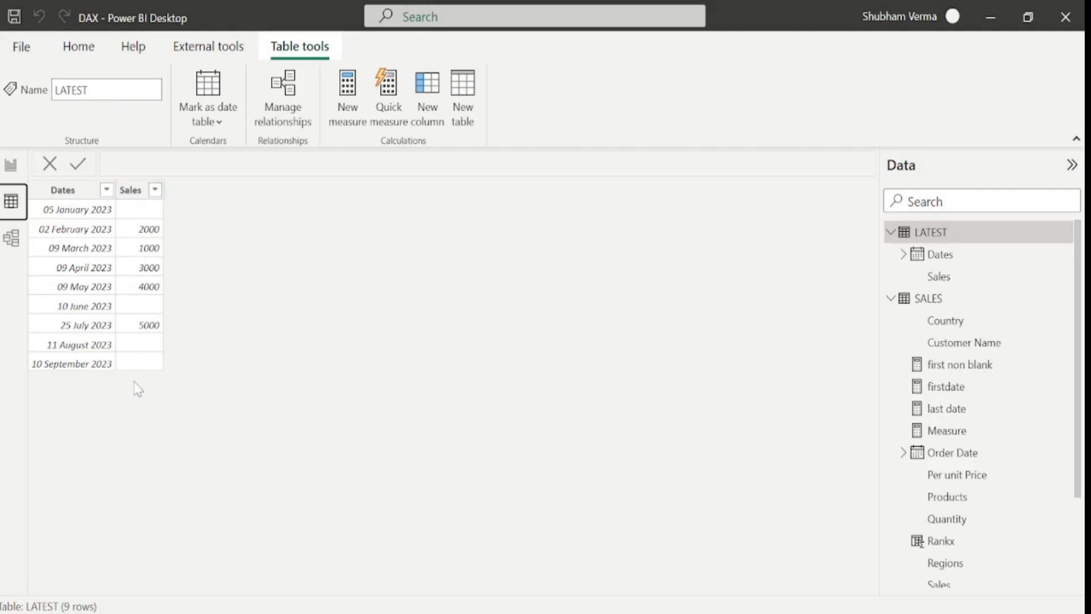
pyautogui.click(11, 164)
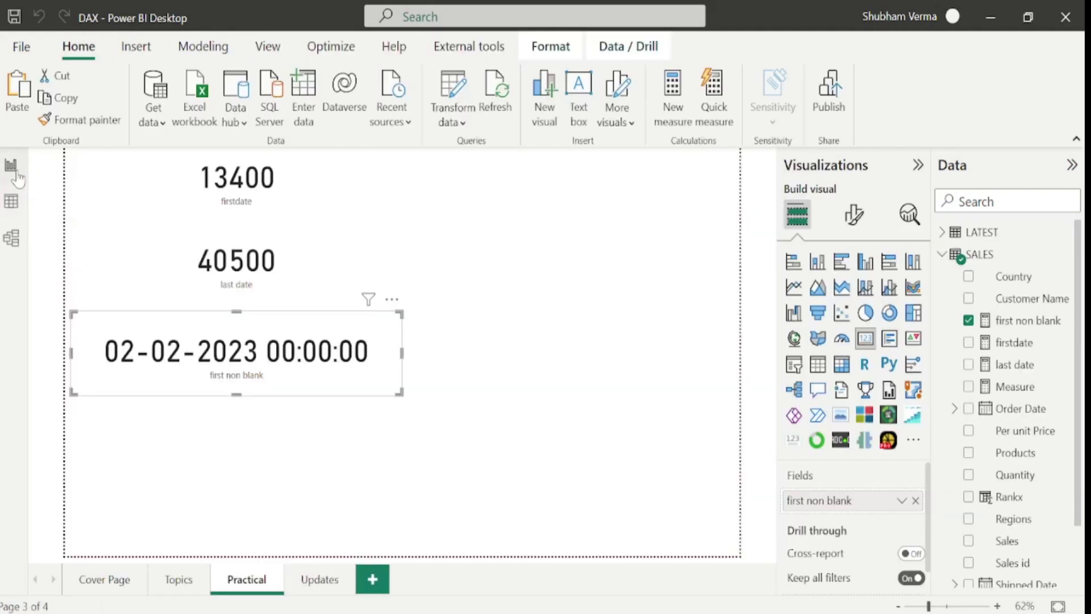
# - Open the Topics page and read the LASTNONBLANK syntax and parameters in the Microsoft Learn article in the browser
pyautogui.click(183, 581)
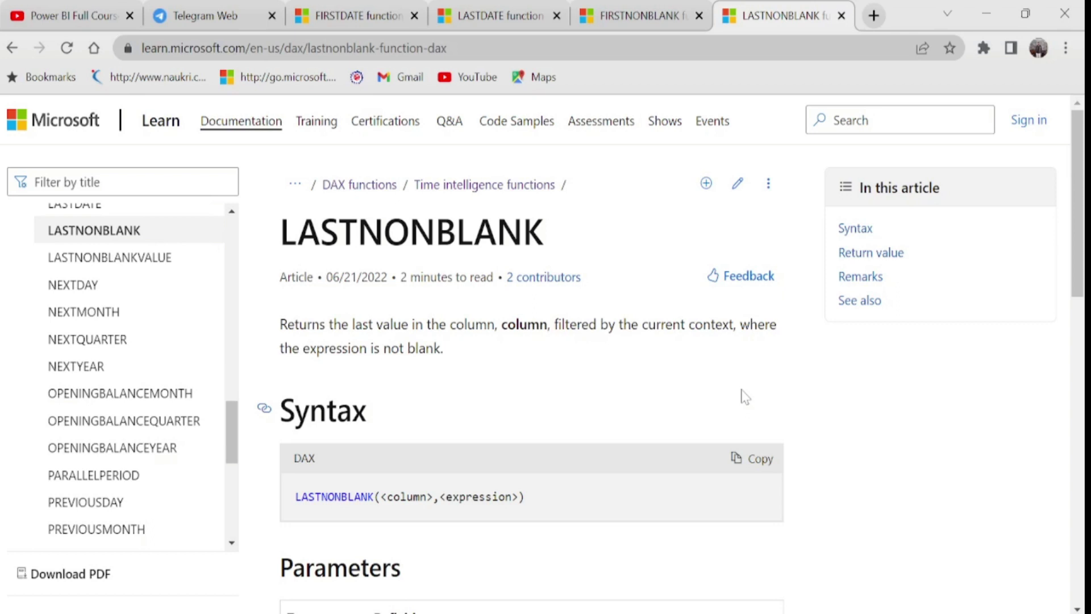
pyautogui.scroll(-3, 1078, 239)
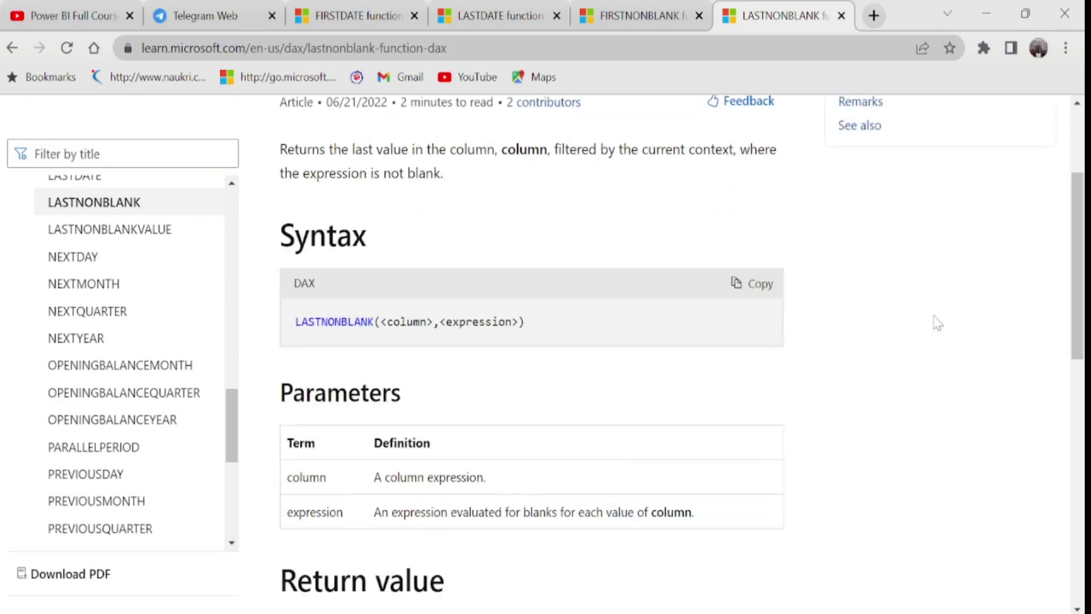
pyautogui.click(691, 546)
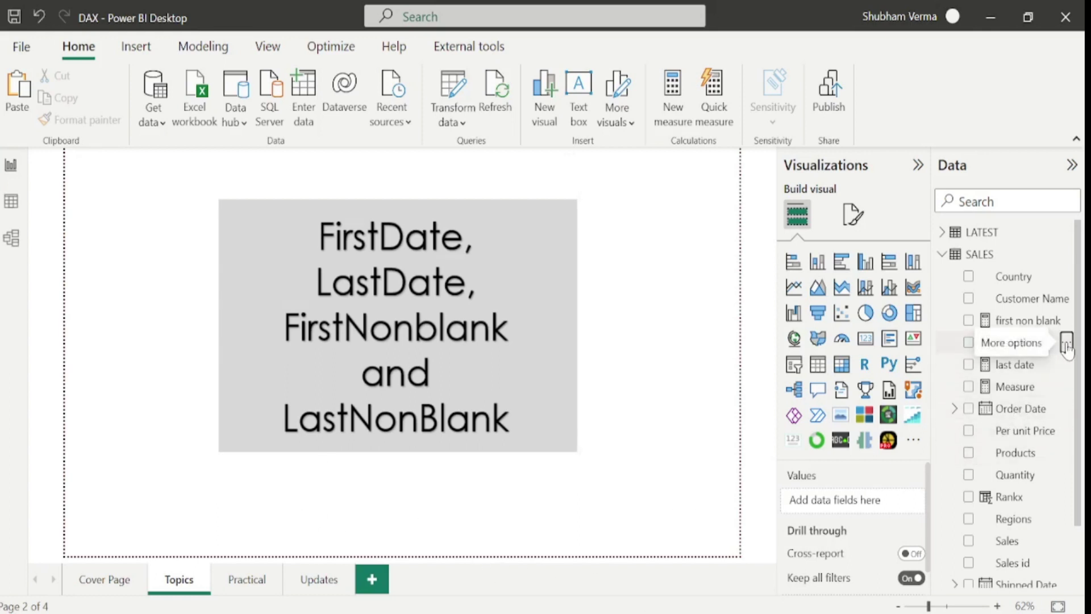
# - Back in Power BI Desktop, add a measure named lastnon blank to the SALES table and start its formula with LASTNONBLANK
pyautogui.click(1066, 344)
pyautogui.click(977, 89)
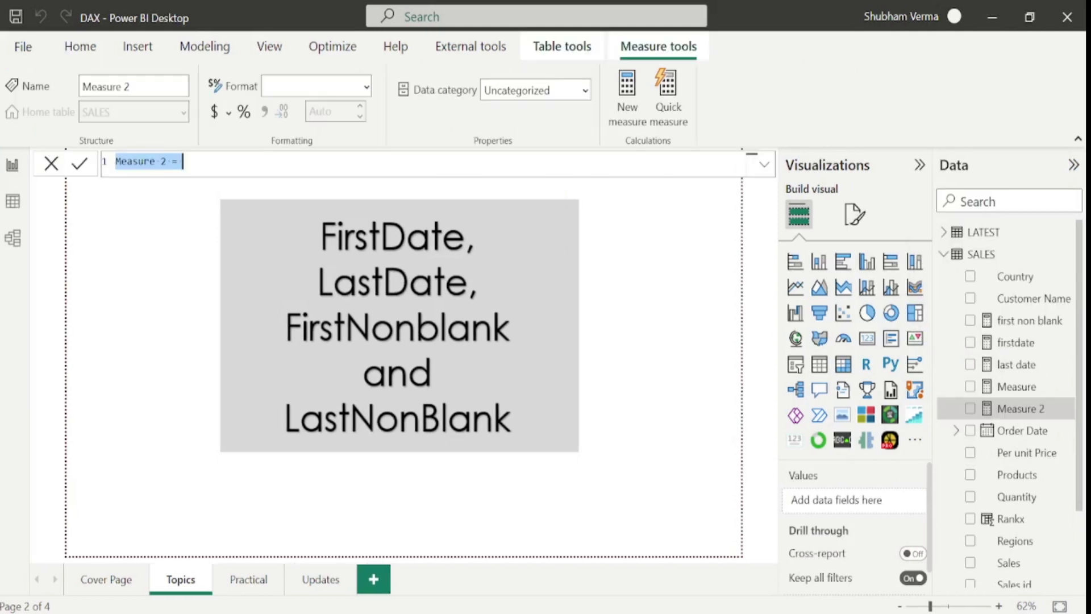
pyautogui.hotkey('ctrl', 'a')
pyautogui.press('BackSpace')
pyautogui.write('lastnon blank=')
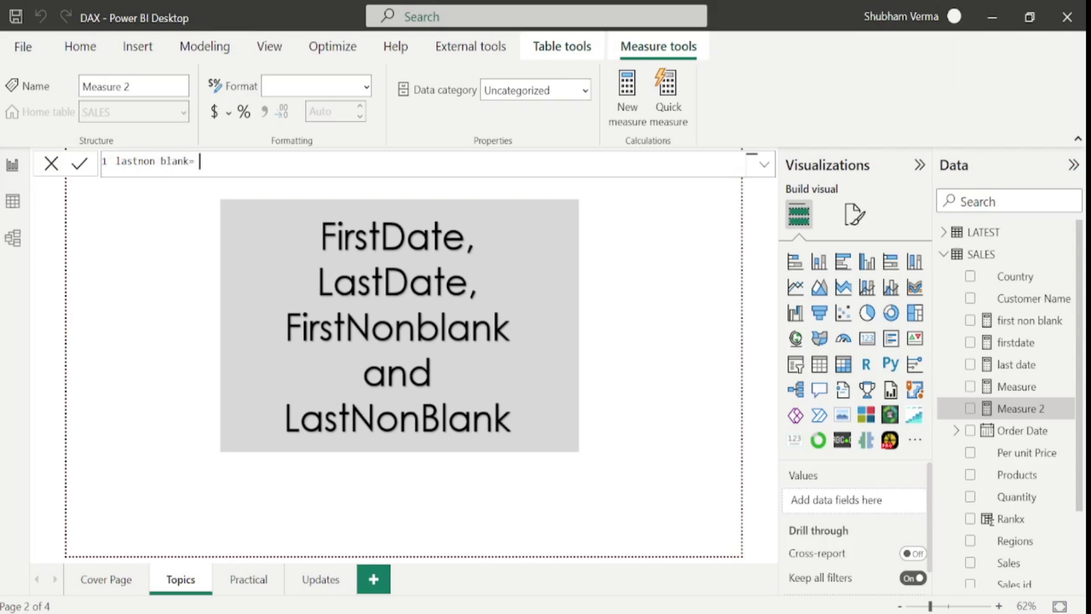
pyautogui.write(' last')
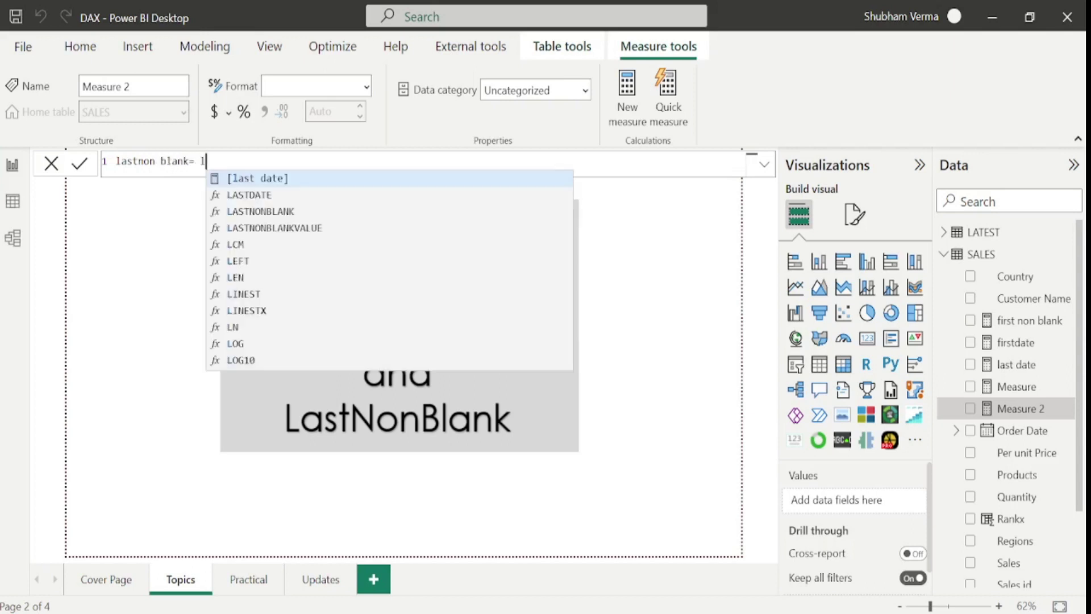
pyautogui.press('Down')
pyautogui.press('Down')
pyautogui.press('Tab')
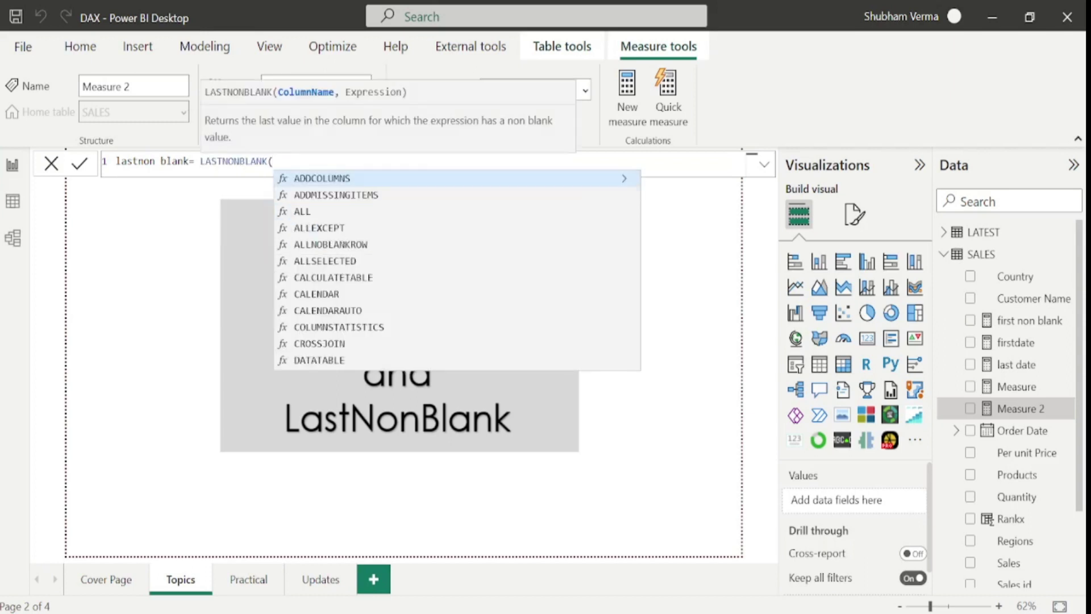
# - Supply LATEST[Dates] as the column argument of the LASTNONBLANK function
pyautogui.write('date')
pyautogui.press('Down')
pyautogui.press('Down')
pyautogui.press('Down')
pyautogui.press('Down')
pyautogui.press('Down')
pyautogui.press('Down')
pyautogui.press('Down')
pyautogui.press('Down')
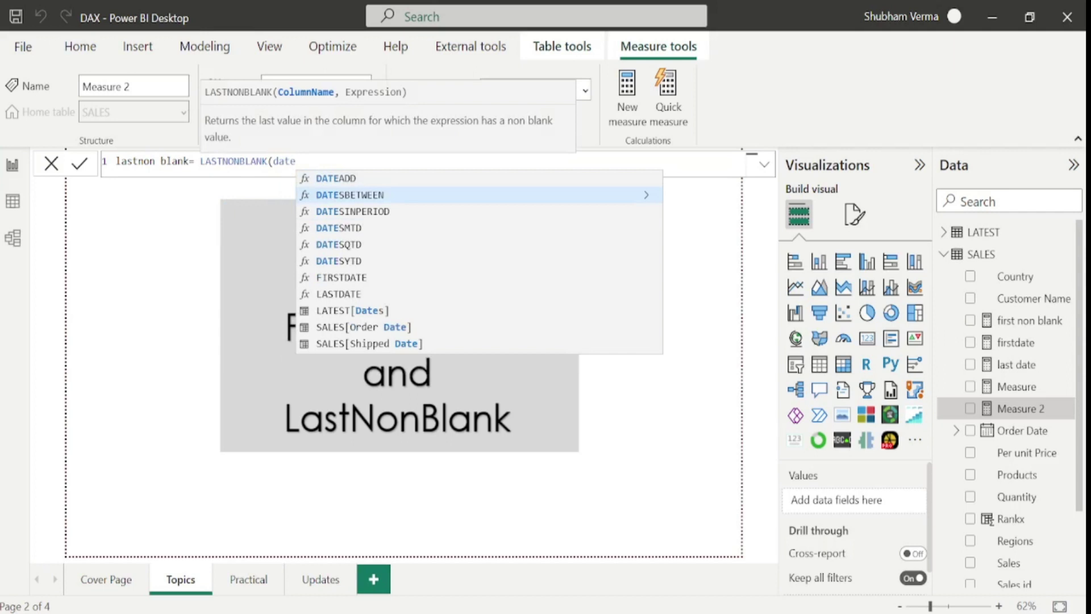
pyautogui.press('Tab')
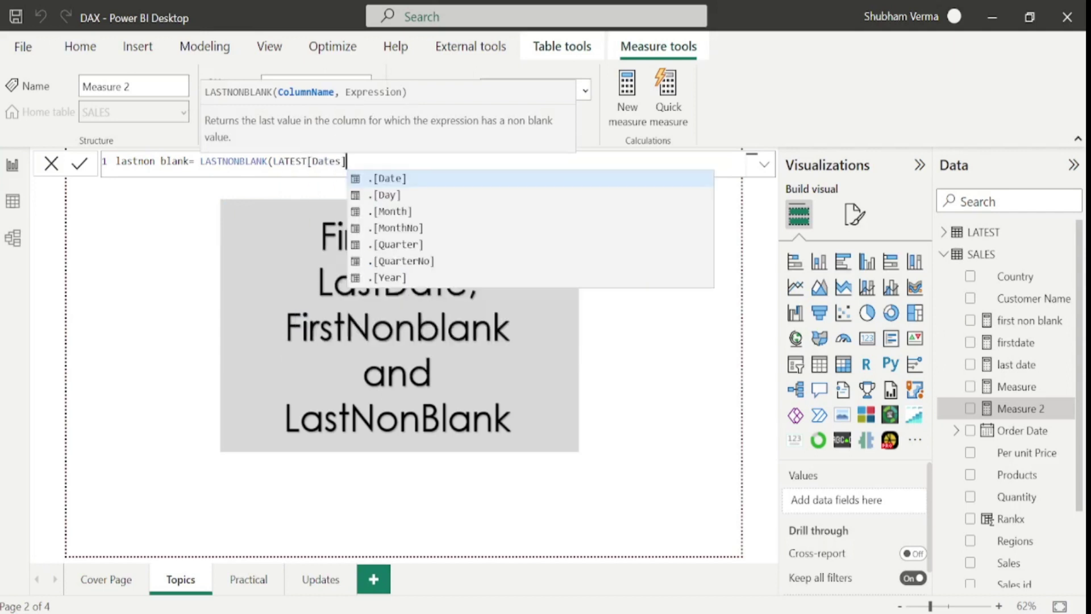
pyautogui.write(',')
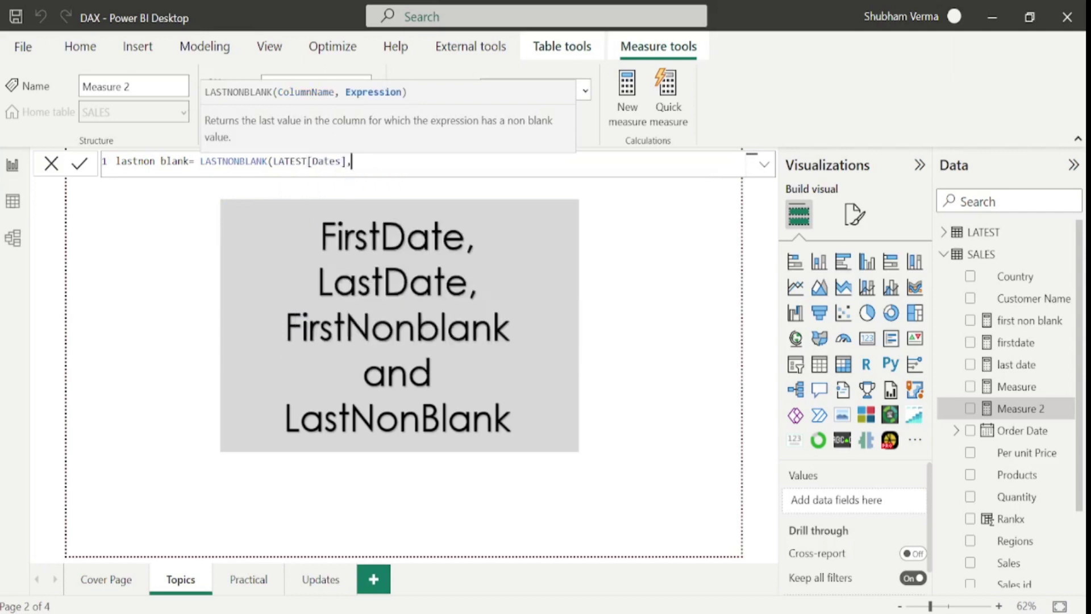
# - Add SUM(LATEST[Sales]) as the LASTNONBLANK expression, close the formula and commit the measure
pyautogui.write('SUM(sal')
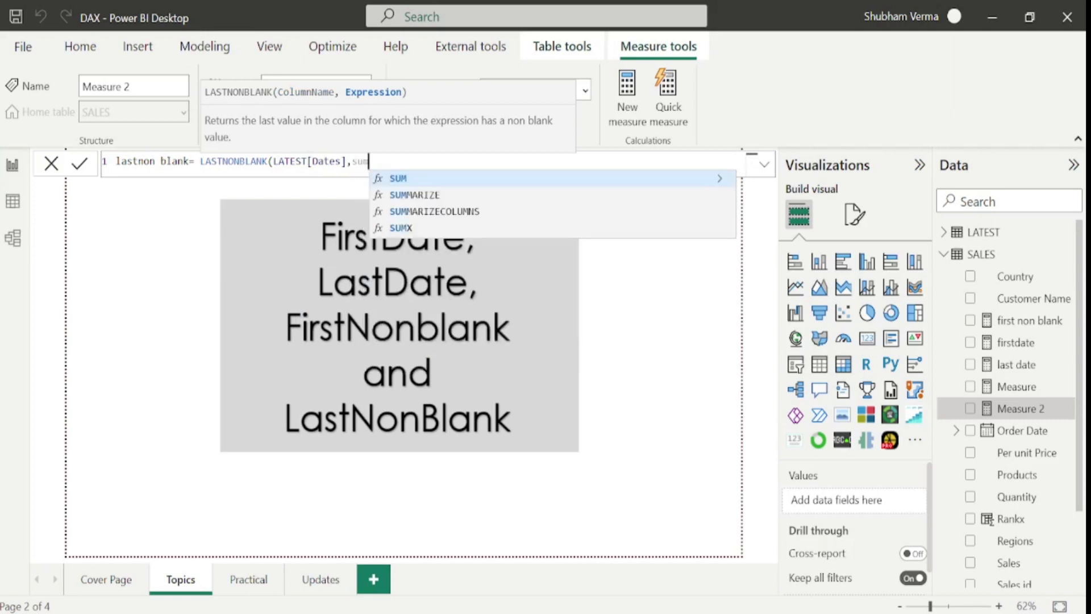
pyautogui.write('e')
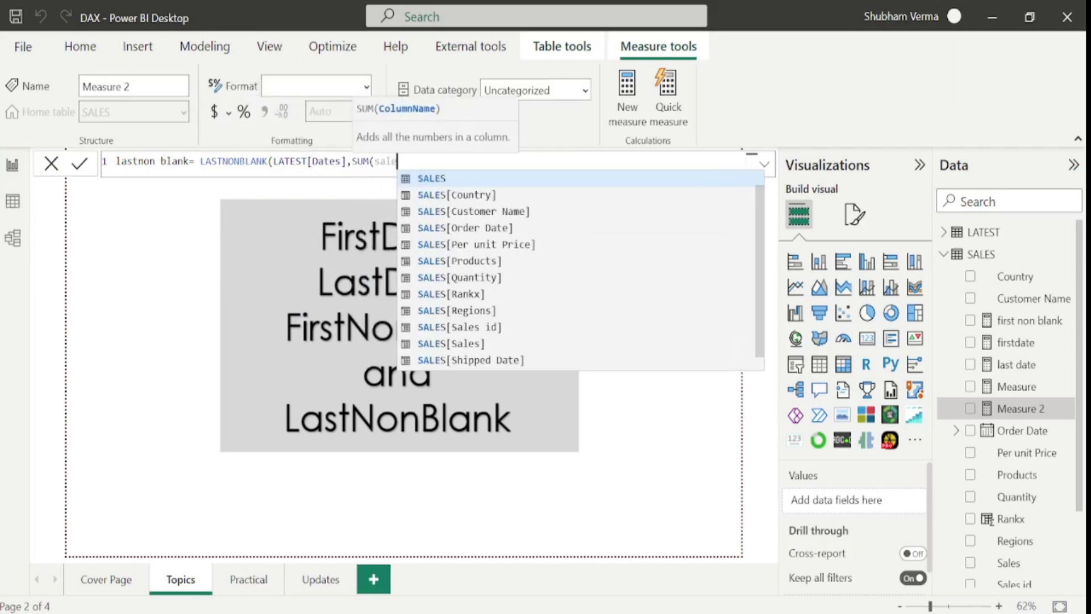
pyautogui.press('Tab')
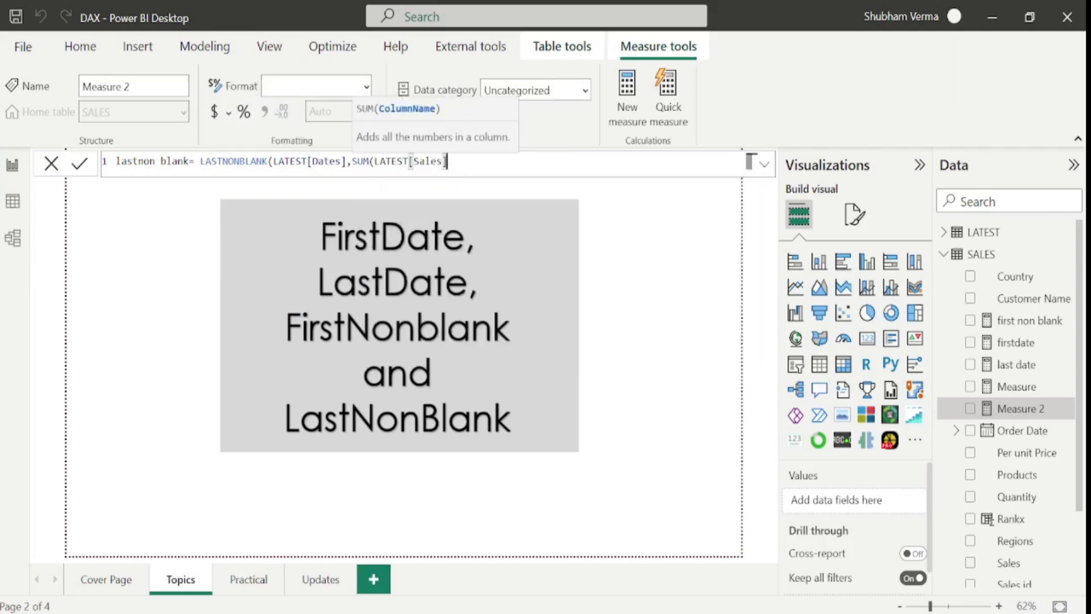
pyautogui.write('))')
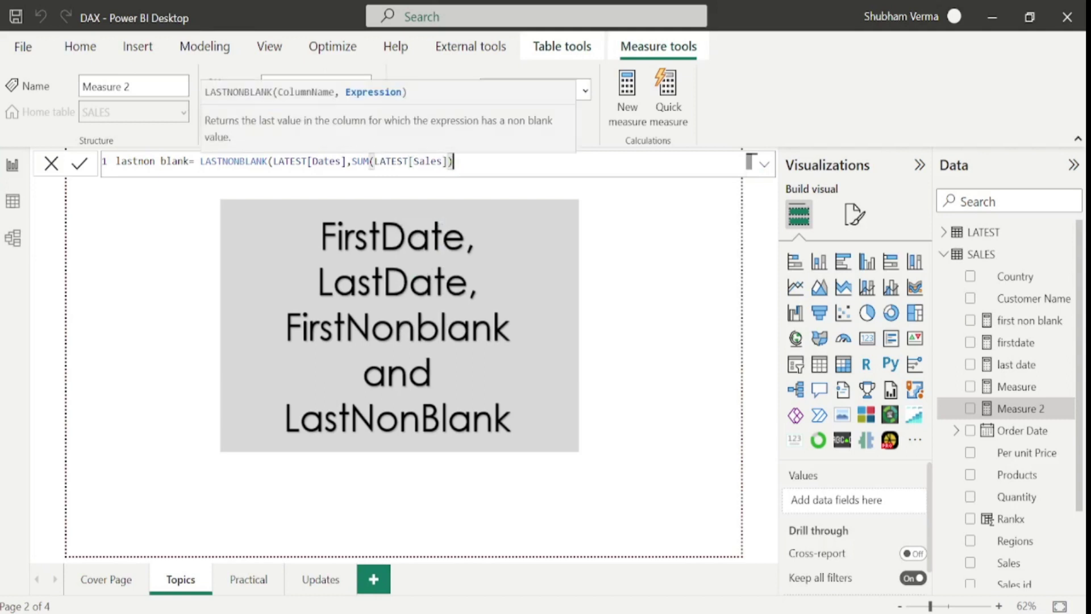
pyautogui.press('Return')
# - Place lastnon blank below the first non blank card on the Practical page as a Card visual and compare it with the LATEST table
pyautogui.click(246, 582)
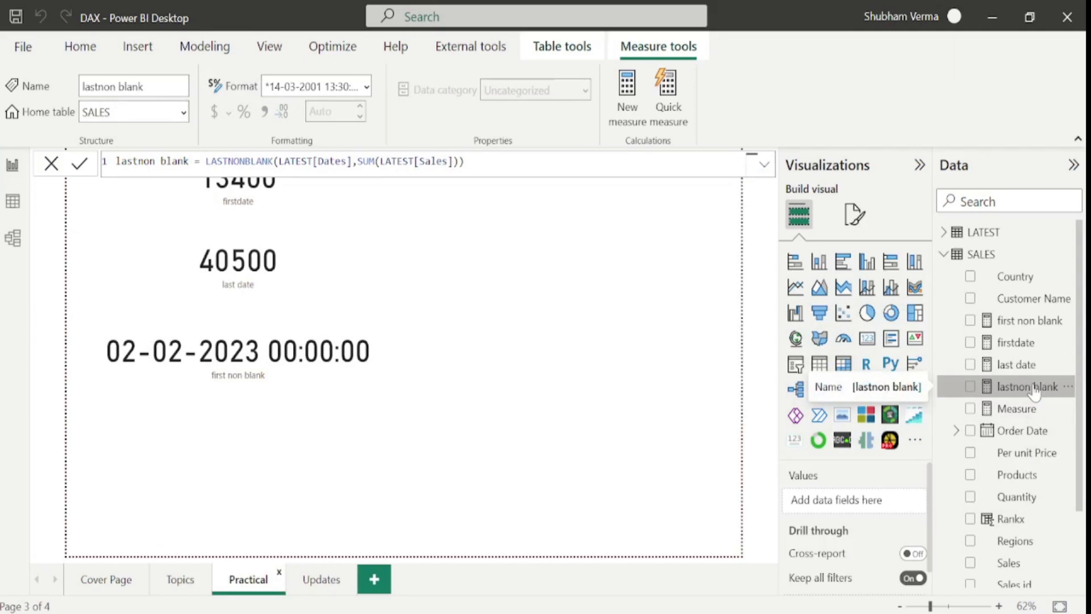
pyautogui.moveTo(1035, 393); pyautogui.dragTo(227, 432)
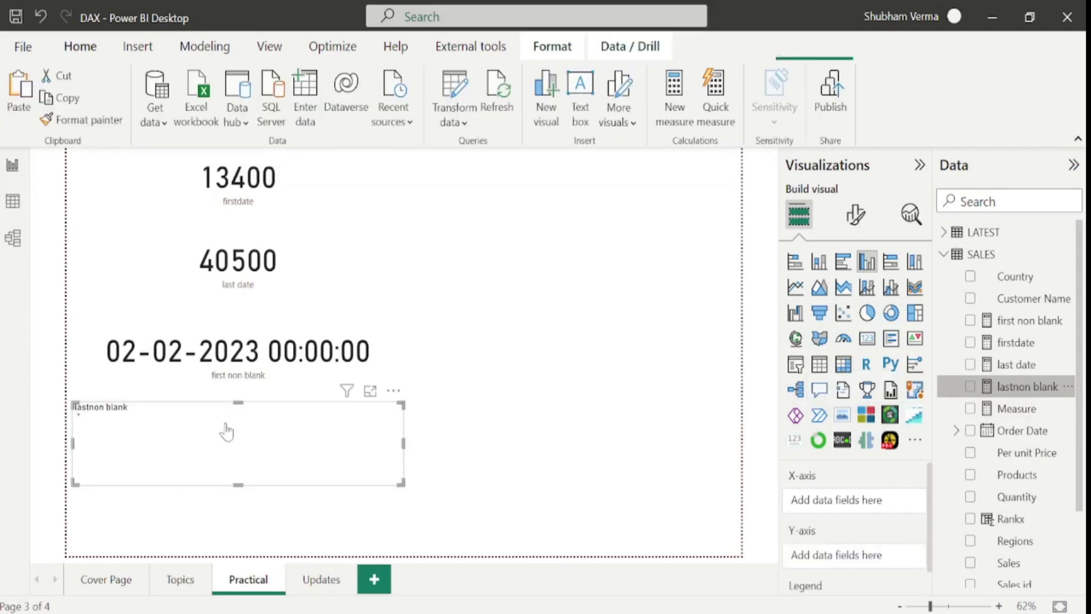
pyautogui.click(868, 338)
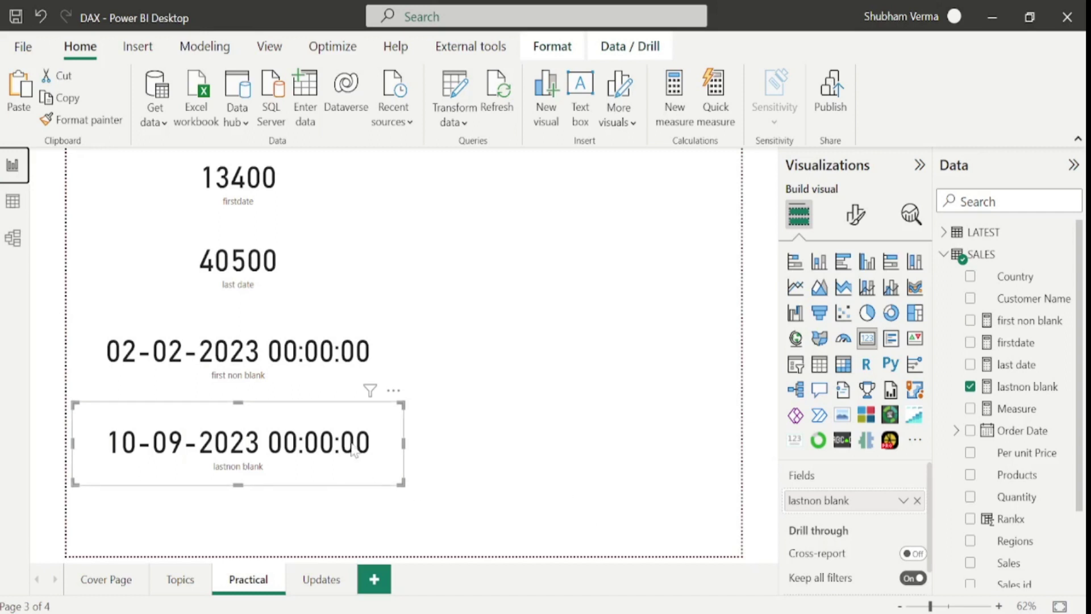
pyautogui.click(13, 202)
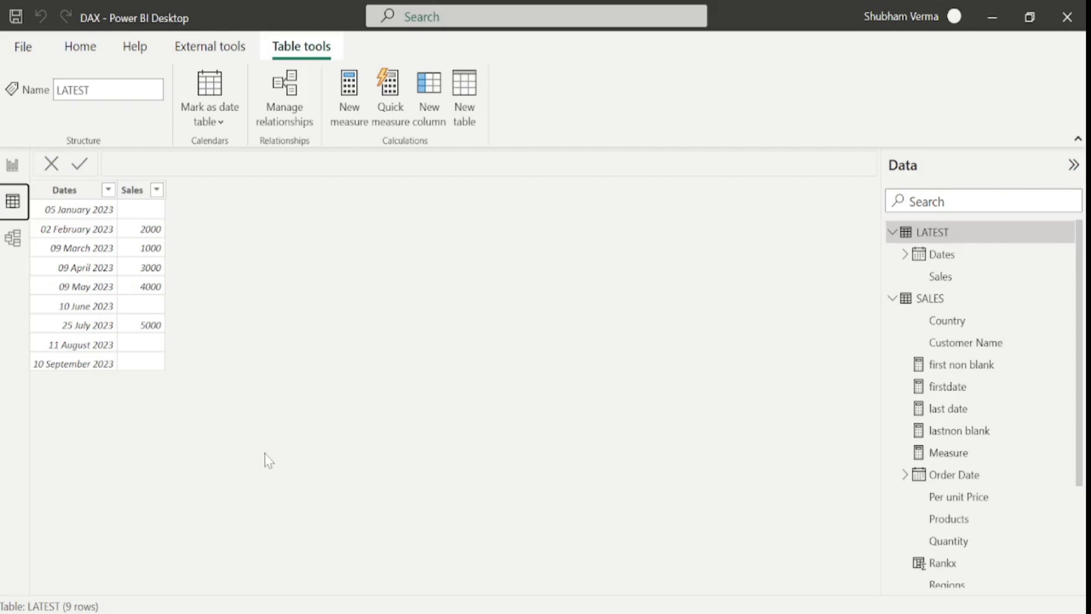
pyautogui.click(13, 164)
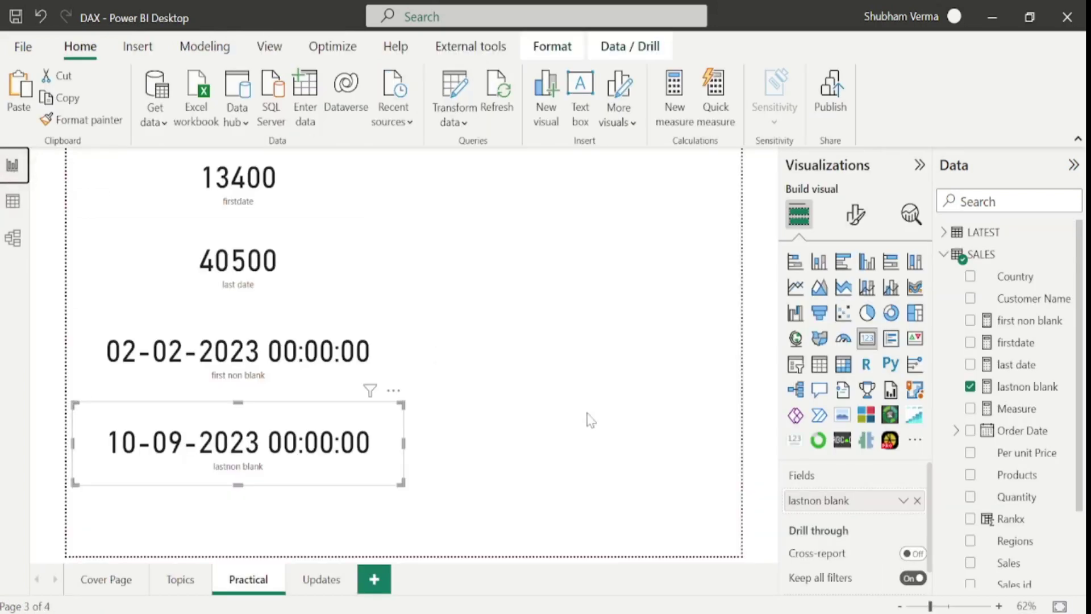
# - Wrap SUM(LATEST[Sales]) in CALCULATE in the lastnon blank measure and commit the formula
pyautogui.click(1005, 395)
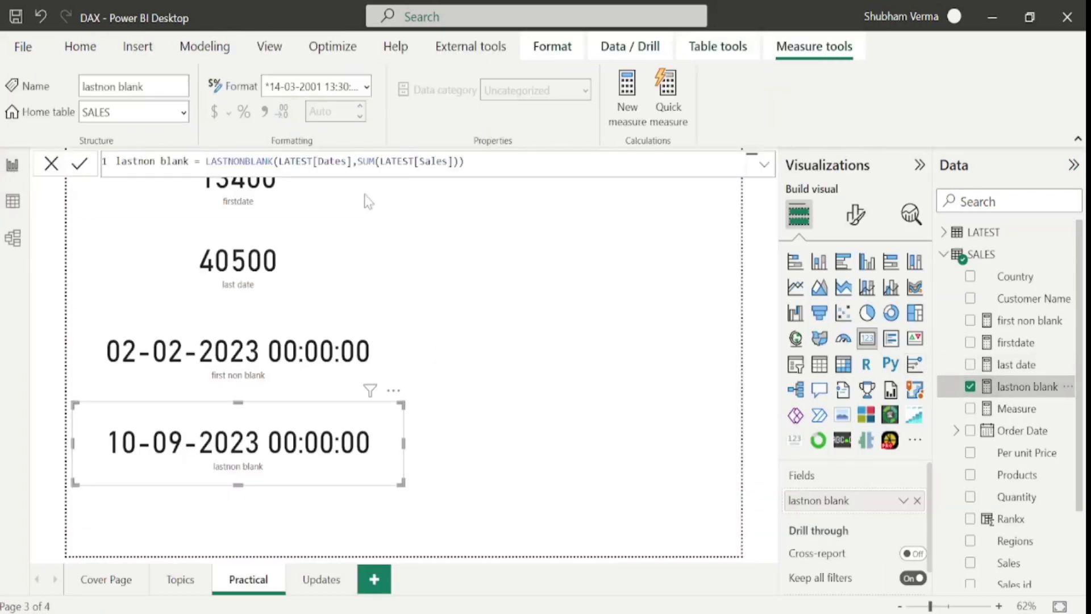
pyautogui.click(358, 161)
pyautogui.write('cal')
pyautogui.press('Tab')
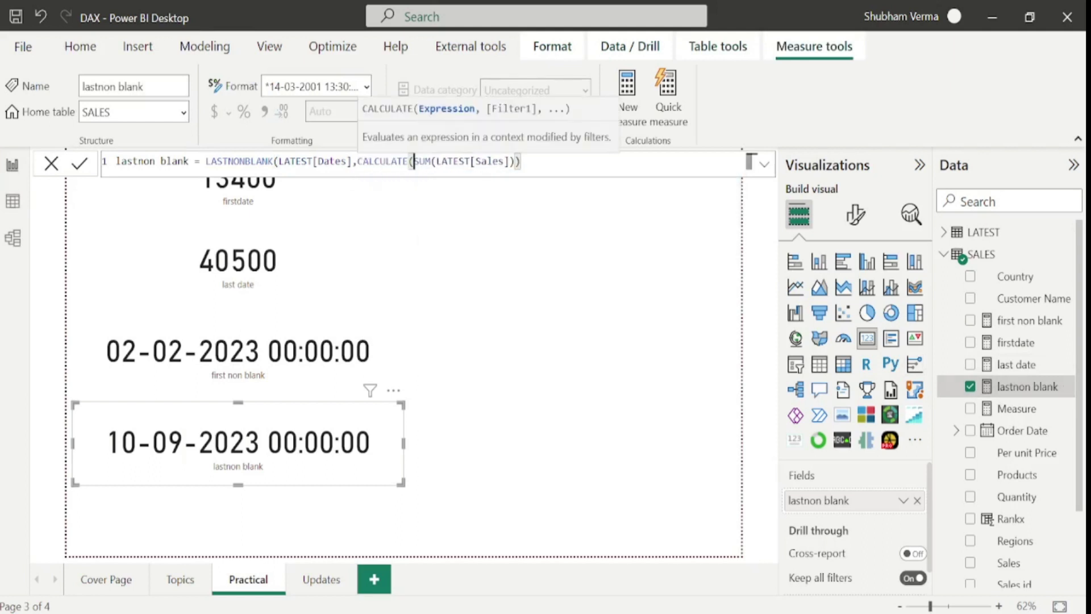
pyautogui.press('End')
pyautogui.write(')')
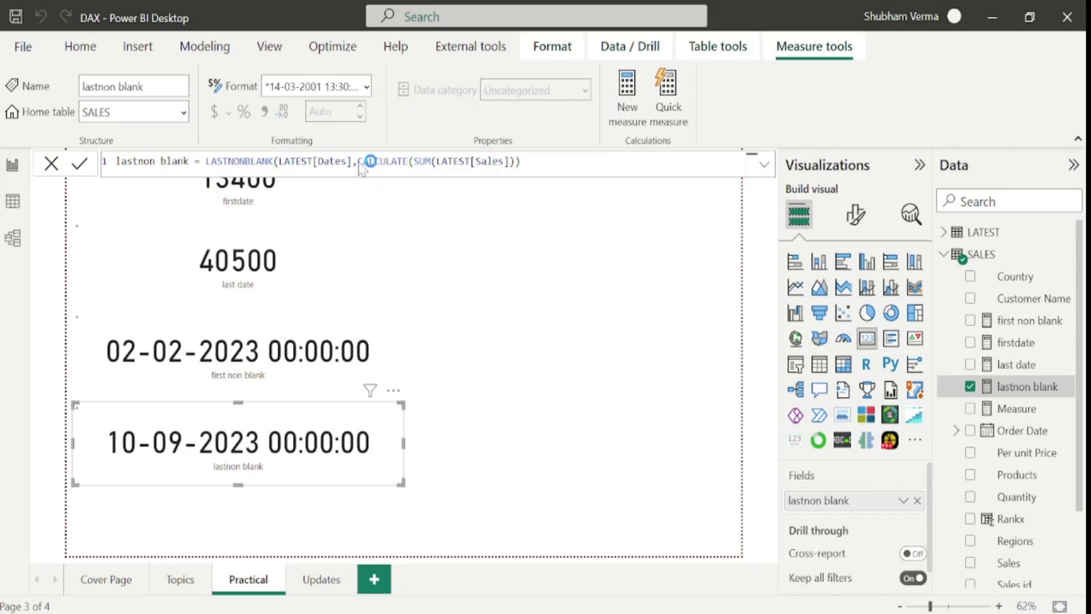
pyautogui.press('Return')
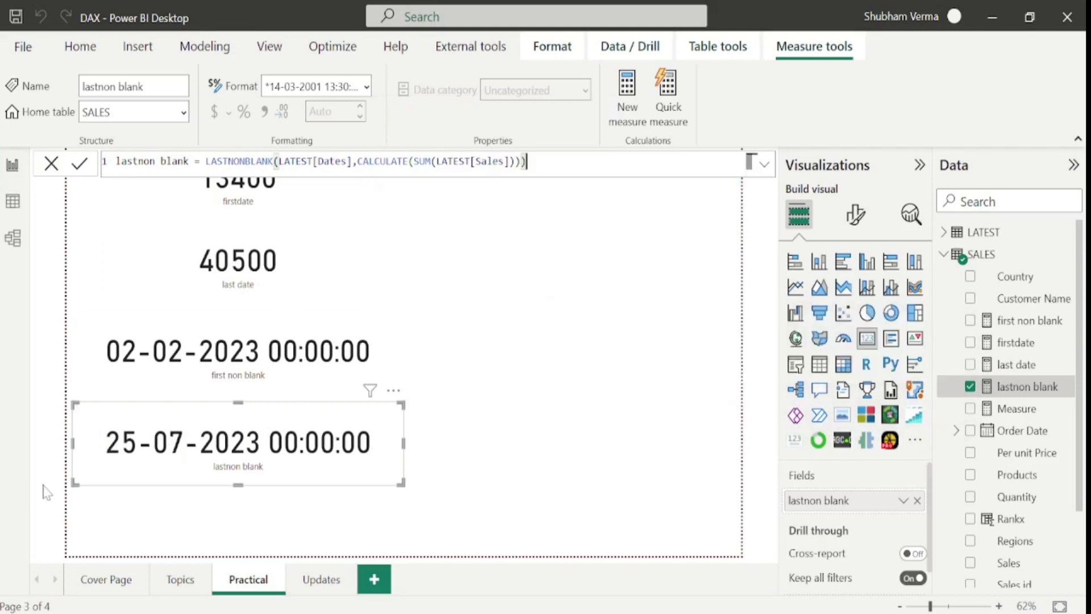
# - Compare the updated lastnon blank card's date with the Dates and Sales rows of the LATEST table
pyautogui.click(278, 471)
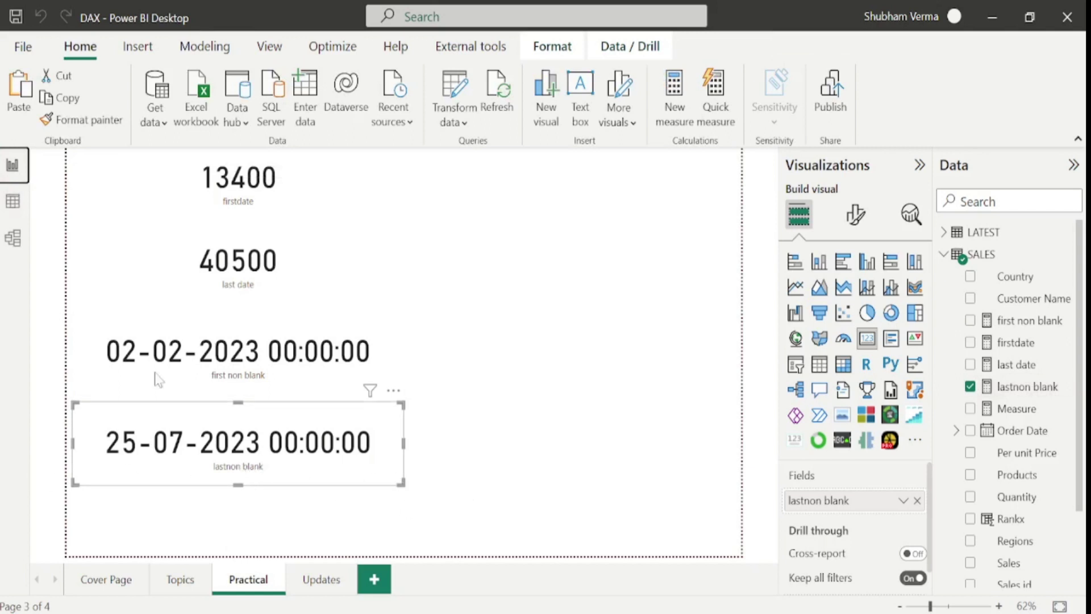
pyautogui.click(12, 200)
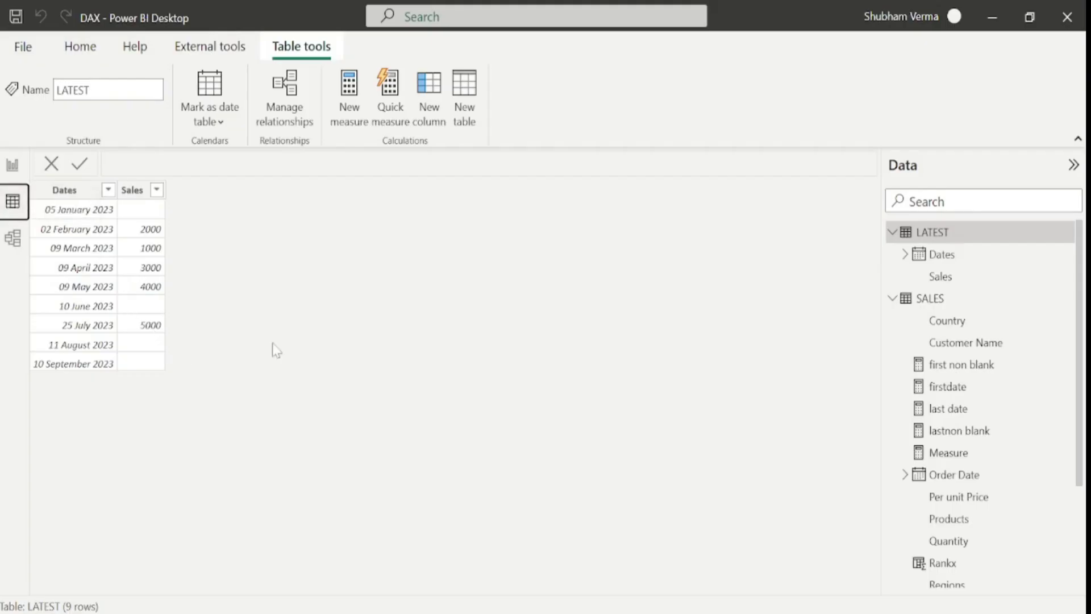
pyautogui.click(13, 165)
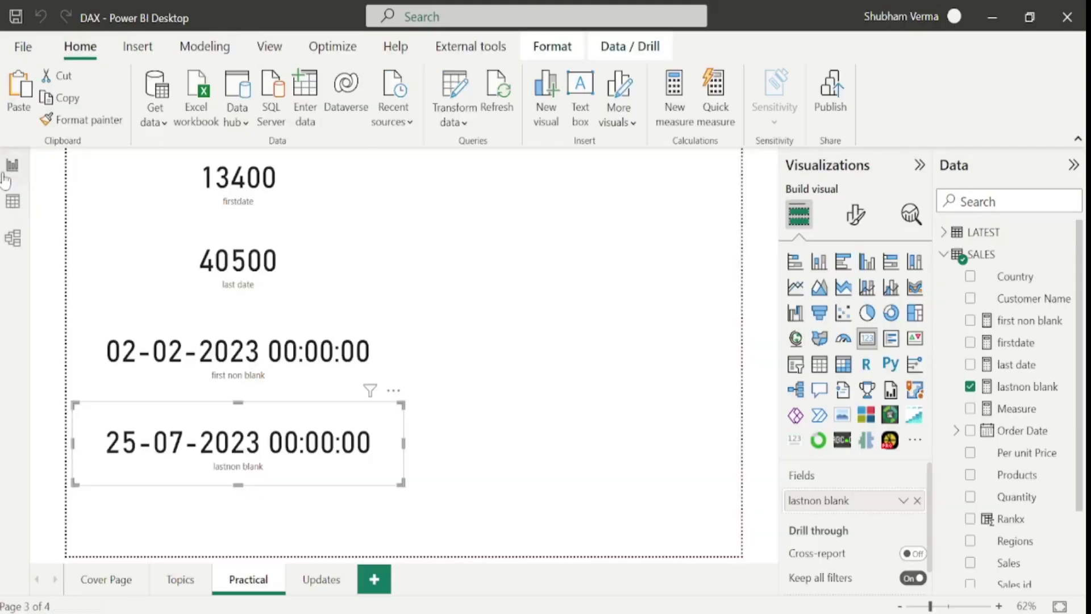
# - Show the report's Topics page, switch to Chrome and browse the Popular videos on the Power BI course's YouTube channel
pyautogui.click(190, 591)
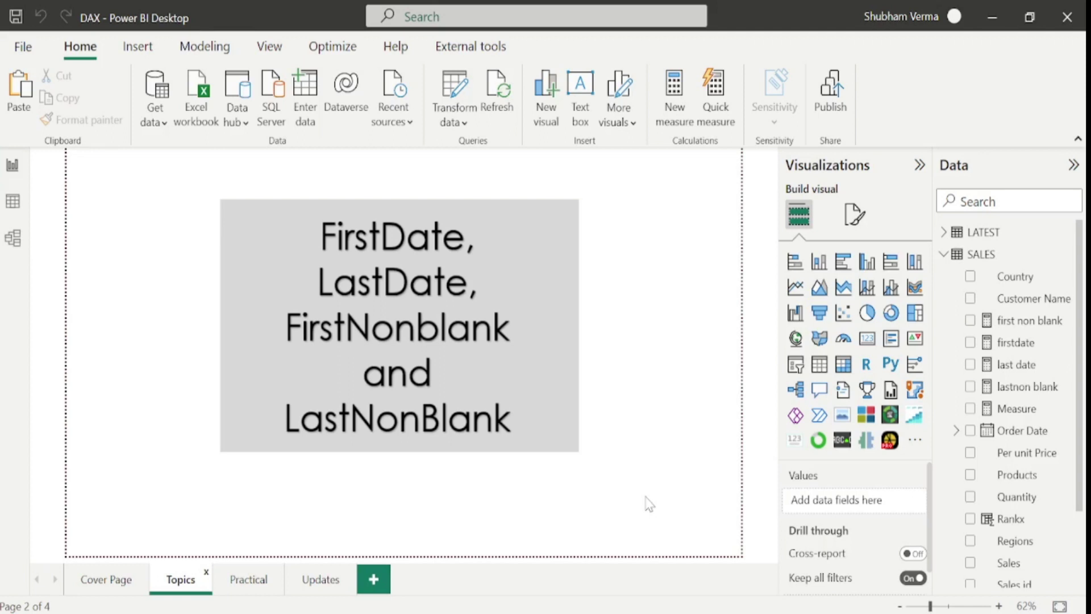
pyautogui.hotkey('alt', 'Tab')
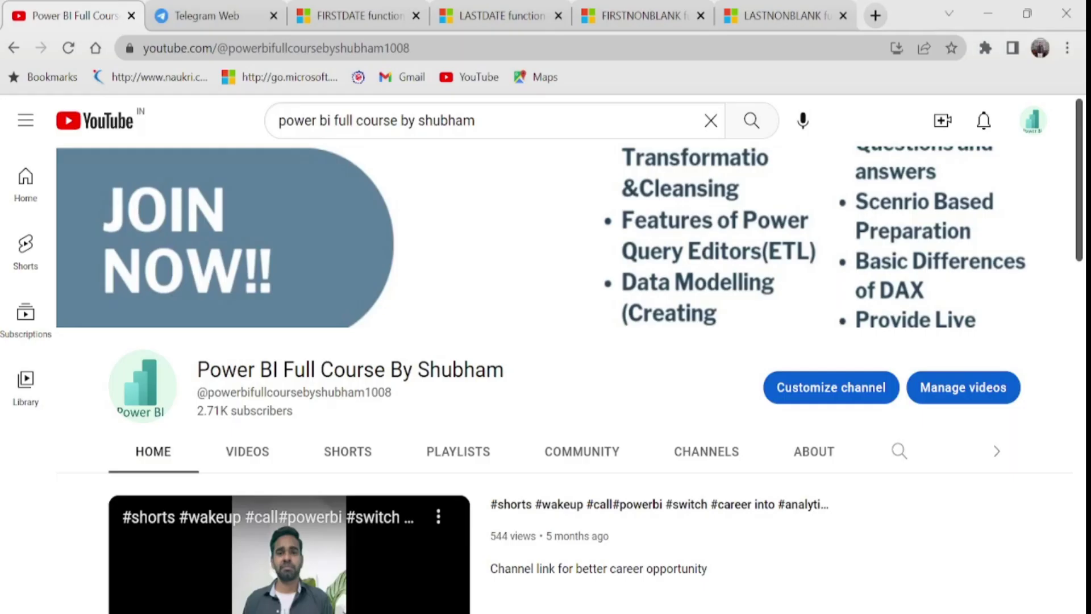
pyautogui.moveTo(514, 375); pyautogui.dragTo(196, 371)
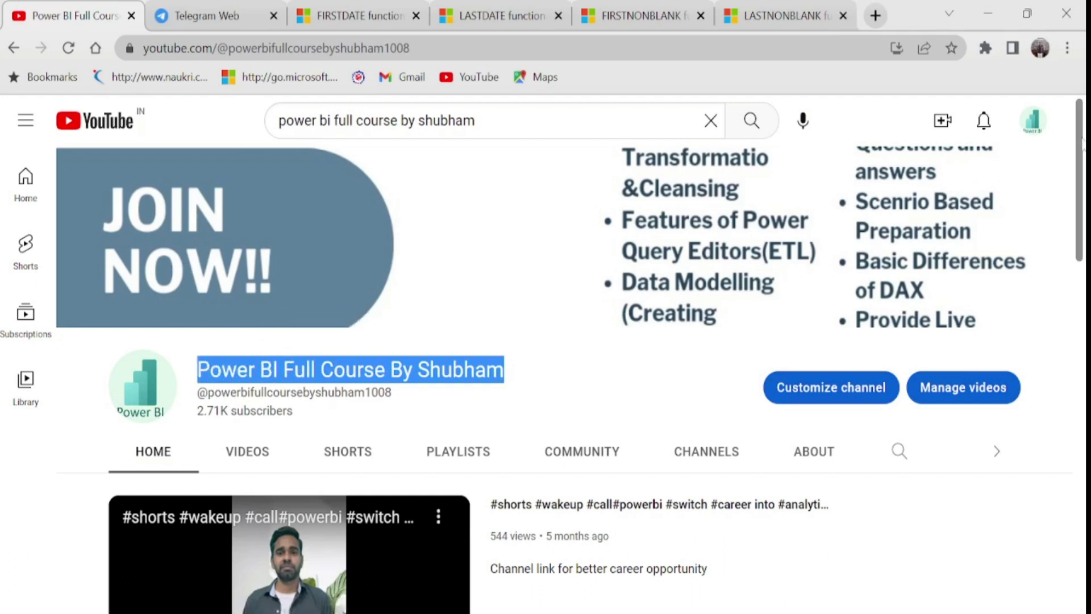
pyautogui.moveTo(1084, 142); pyautogui.dragTo(1084, 500)
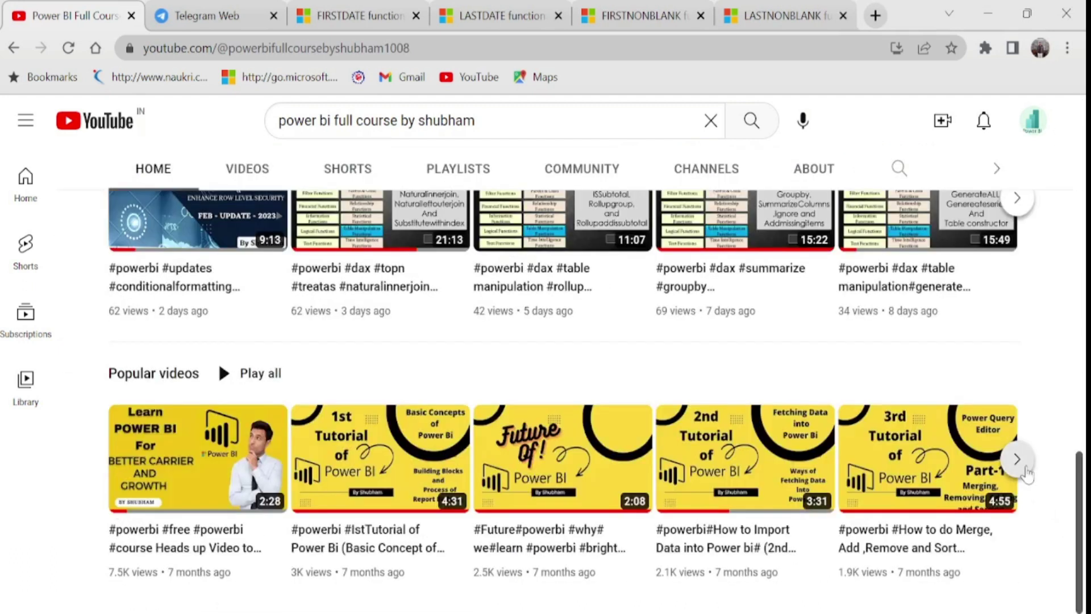
pyautogui.click(1018, 459)
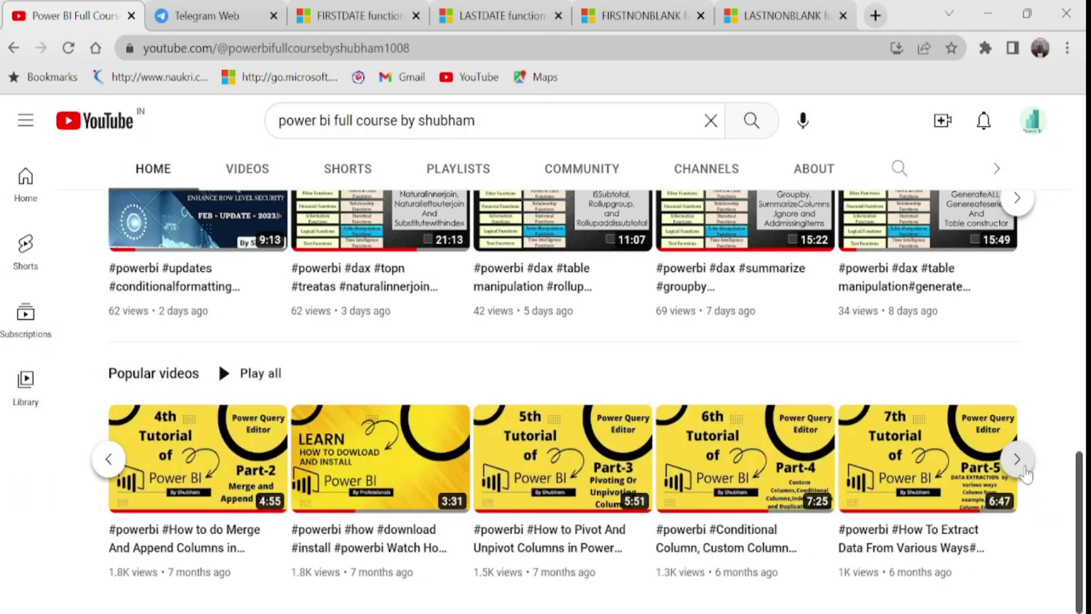
pyautogui.moveTo(1082, 500); pyautogui.dragTo(1082, 148)
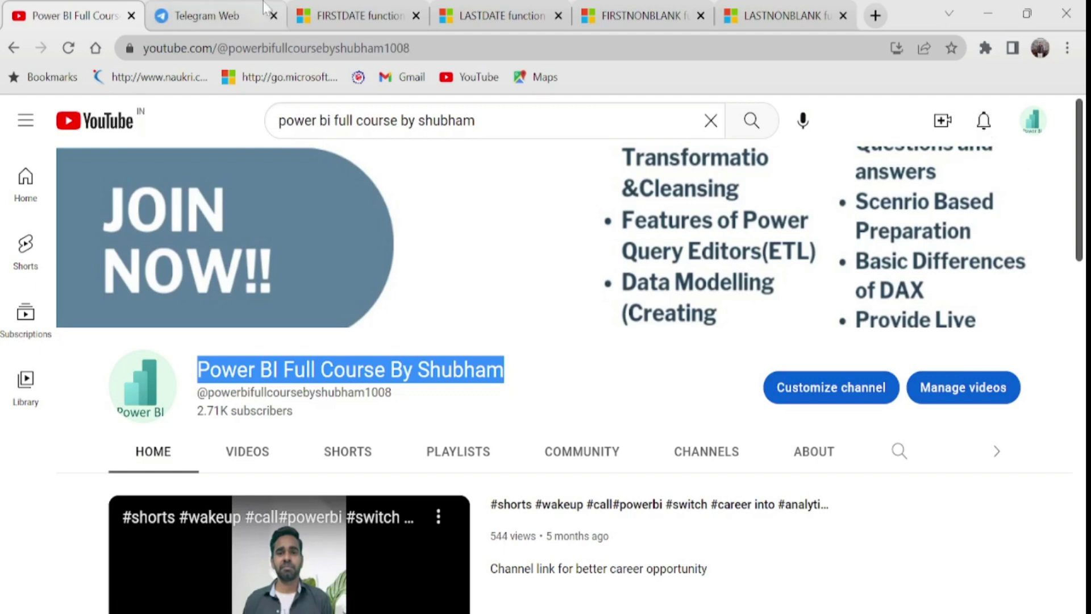
# - Look through earlier messages in the Power bi Jobs and Free Learning group on Telegram Web and return to the YouTube channel
pyautogui.click(228, 14)
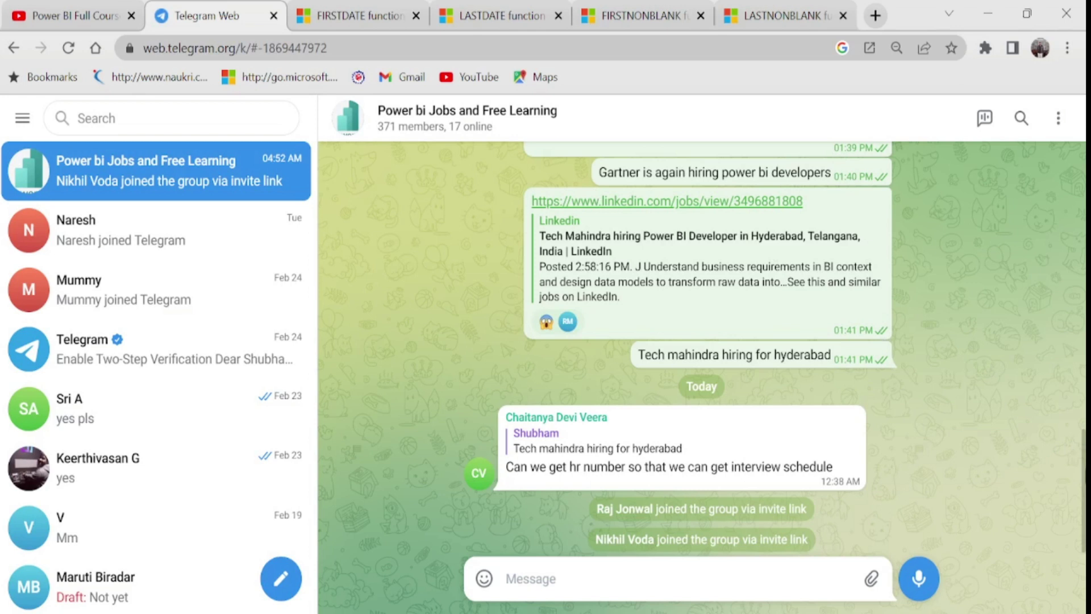
pyautogui.scroll(10, 1080, 321)
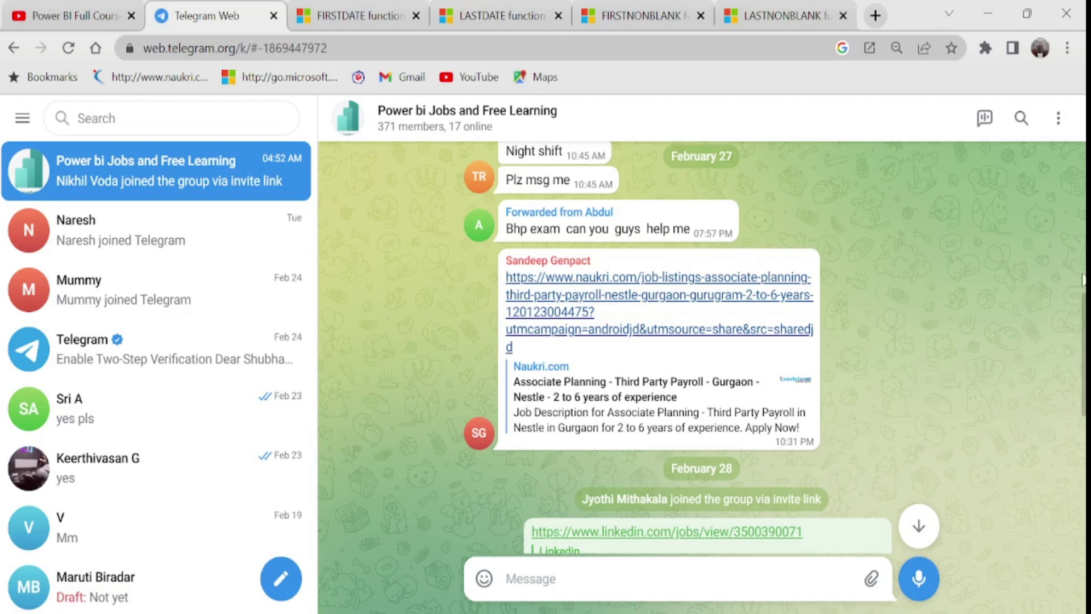
pyautogui.click(46, 8)
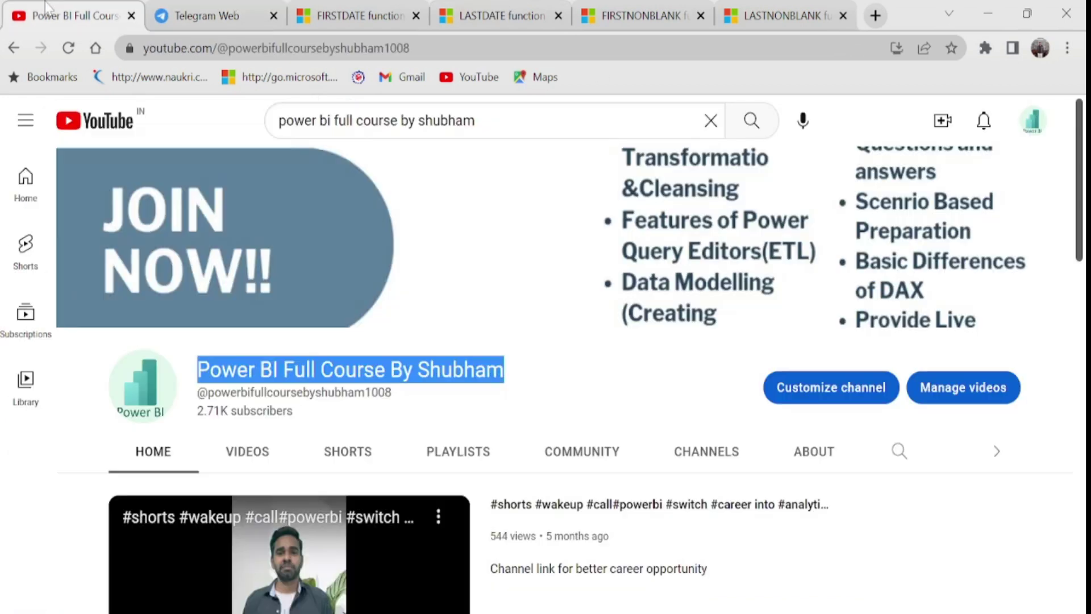